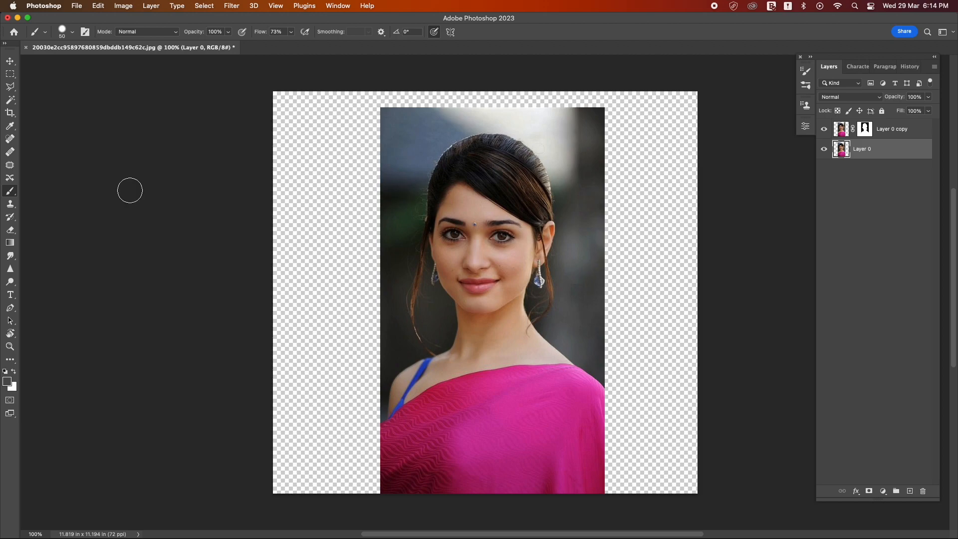
Step: Fill Layer 0, beneath the cut-out portrait, with the dark grey foreground colour
key(super+BackSpace)
key(alt+BackSpace)
key(z)
Step: Start an Unsharp Mask on Layer 0 copy with amount 93%, radius 8.4 pixels and threshold 33 levels
click(232, 6)
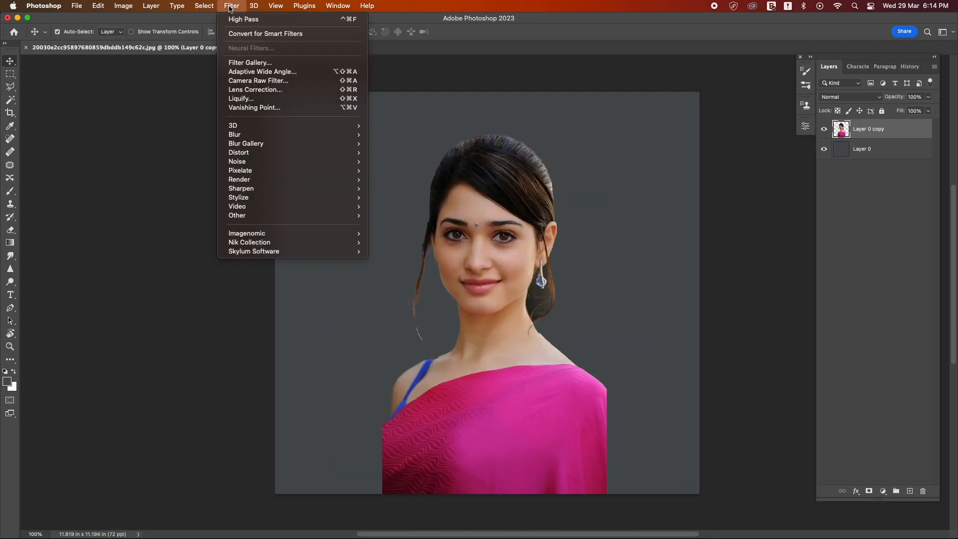
mouse_move(319, 188)
click(424, 227)
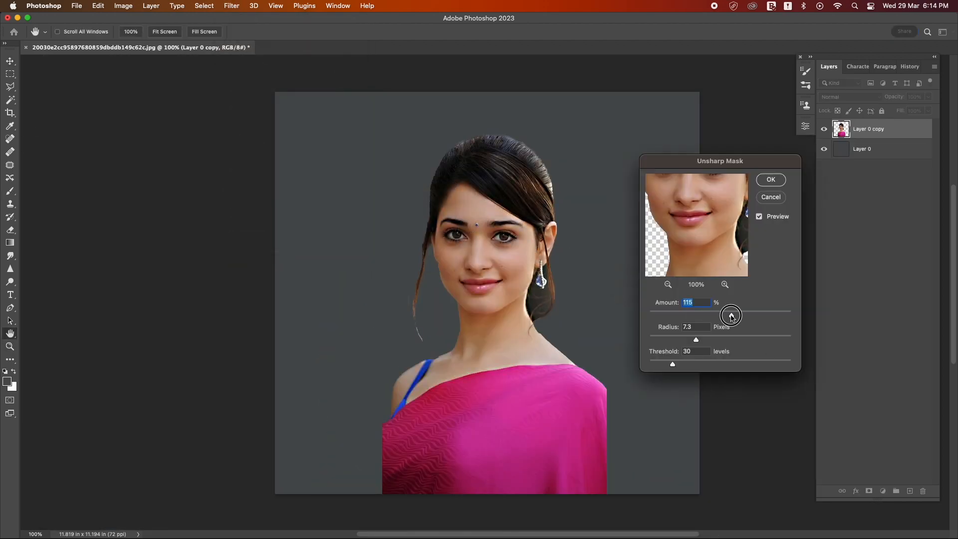
drag(731, 314, 729, 315)
click(503, 237)
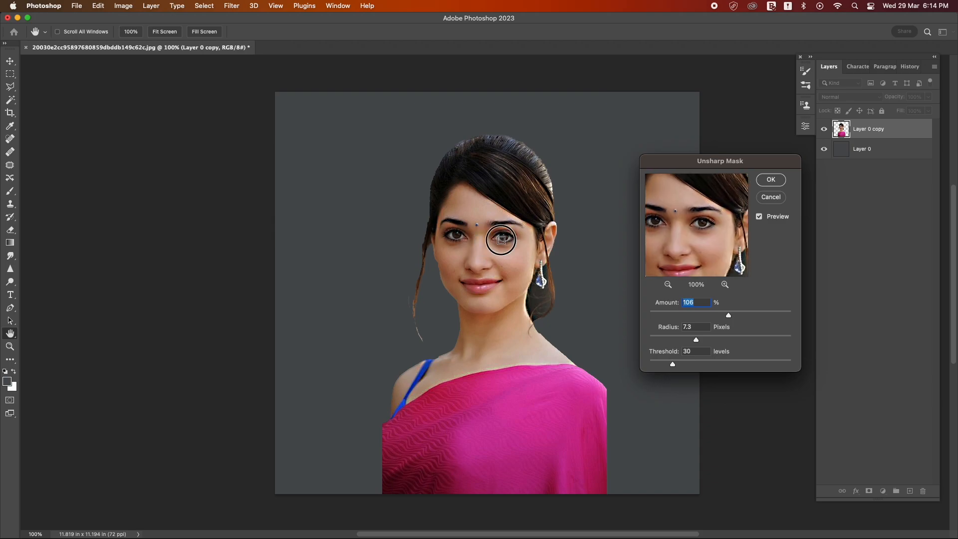
click(477, 237)
drag(695, 339, 674, 364)
mouse_move(728, 315)
mouse_down()
mouse_move(748, 316)
mouse_move(711, 315)
mouse_move(721, 315)
mouse_up()
Step: Check the face in the preview, raise the radius and threshold slightly, and apply the Unsharp Mask
click(502, 238)
click(489, 311)
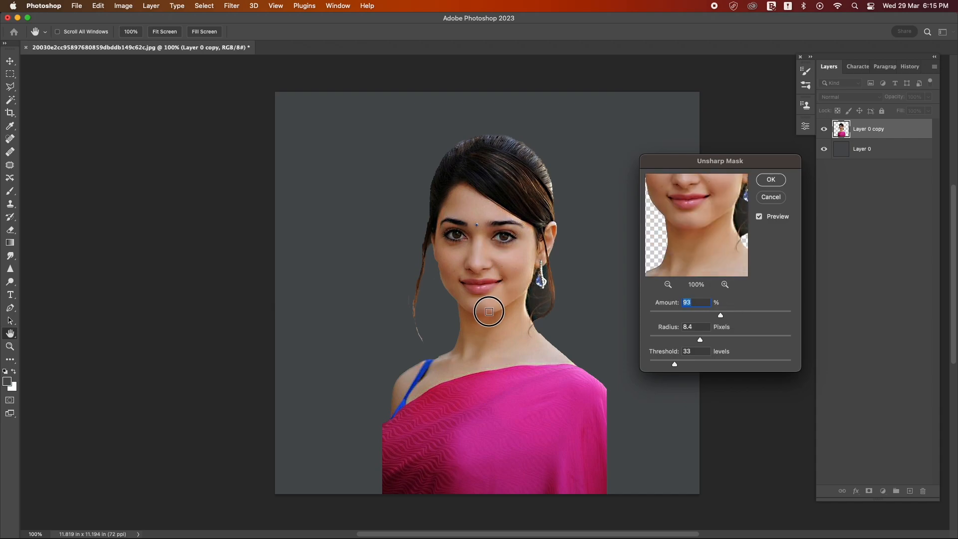
click(466, 238)
click(480, 218)
drag(700, 340, 705, 340)
drag(674, 363, 678, 364)
click(771, 180)
Step: Duplicate the sharpened portrait layer and apply a High Pass filter with a radius of 1.1 pixels to the duplicate
key(super+j)
click(231, 6)
mouse_move(239, 215)
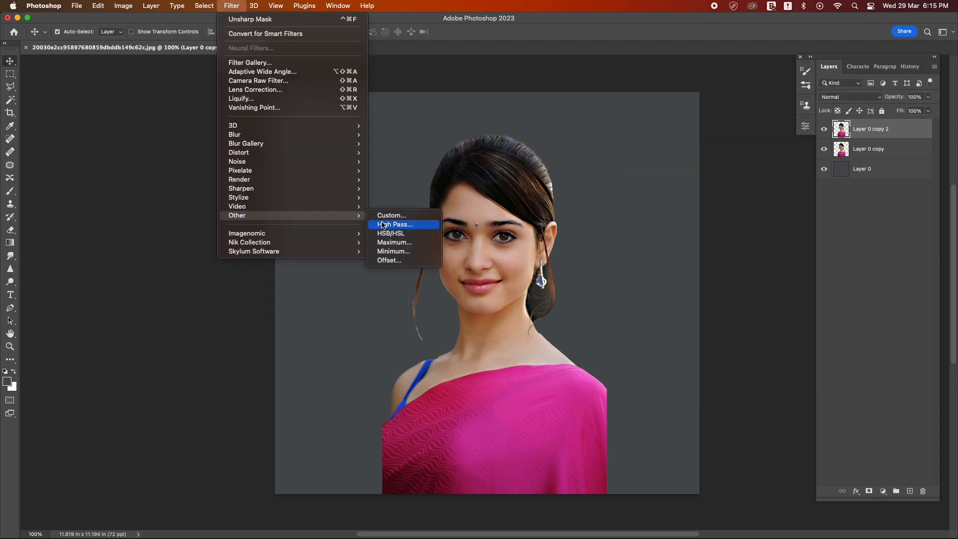
click(394, 225)
drag(417, 286, 420, 282)
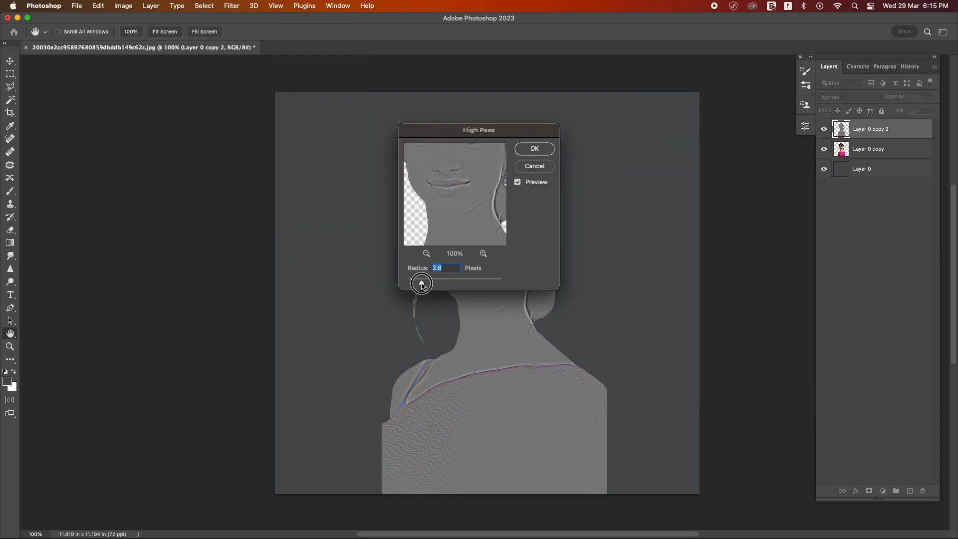
drag(455, 177, 467, 200)
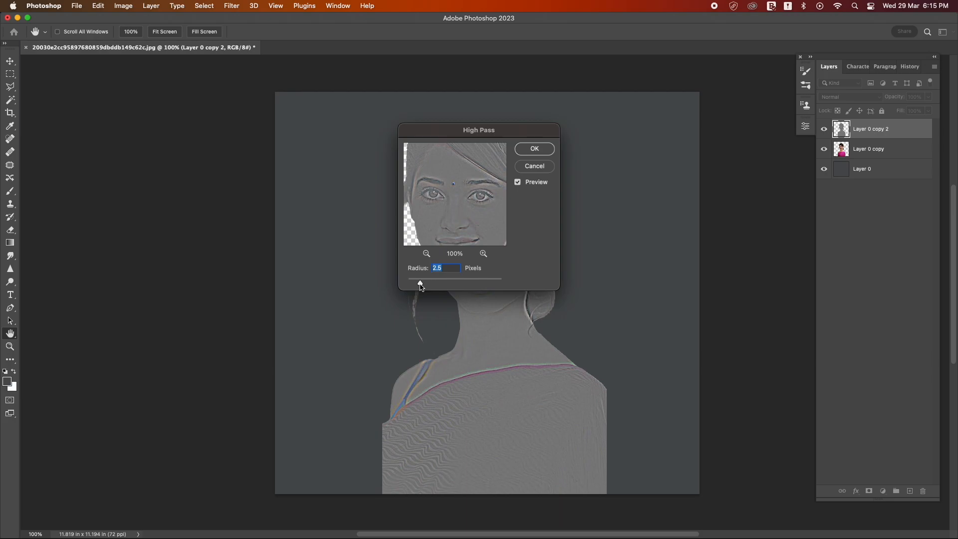
drag(420, 284, 413, 283)
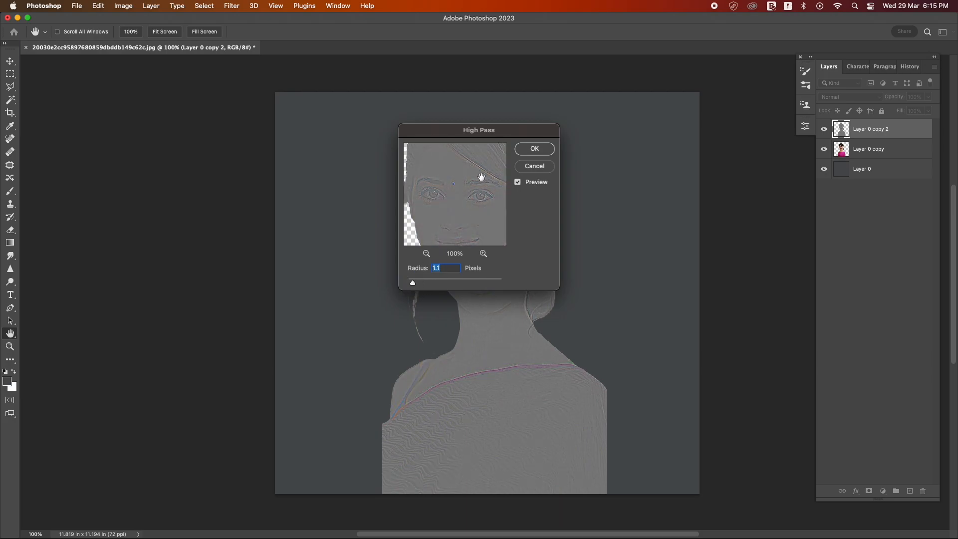
click(547, 149)
Step: Set the High Pass layer's blend mode to Overlay and inspect the sharpened face and hair
click(841, 96)
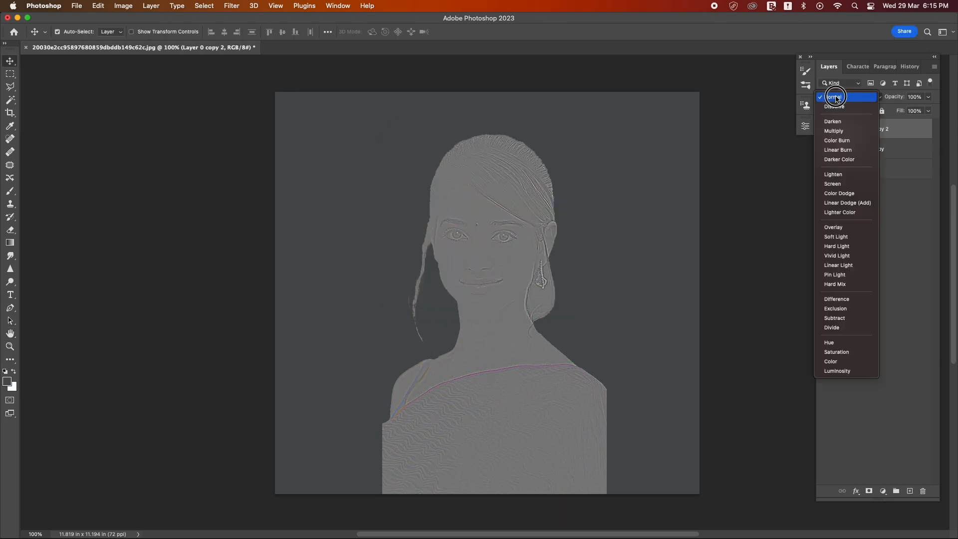
click(849, 229)
key(z)
click(465, 244)
click(468, 243)
alt+click(538, 252)
alt+click(534, 250)
drag(547, 259, 480, 216)
click(456, 205)
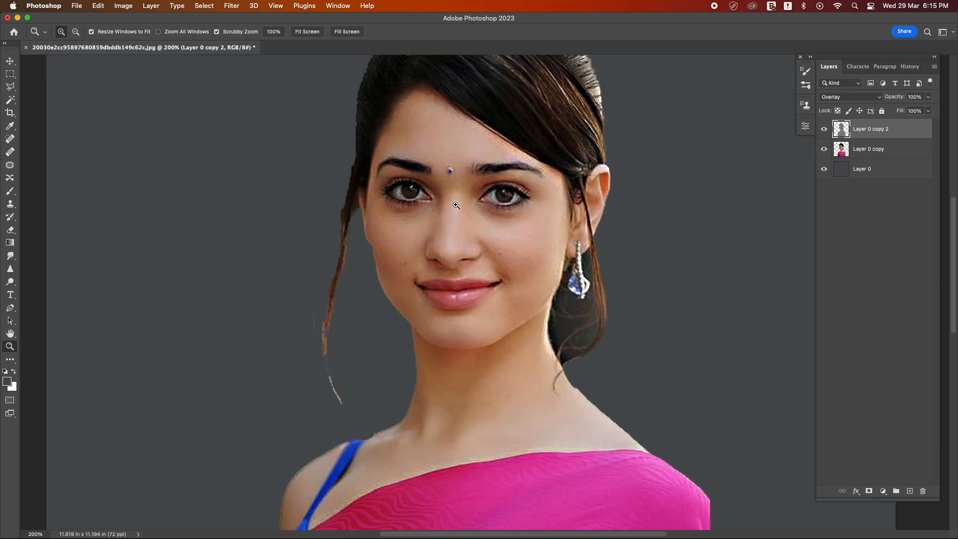
alt+click(456, 205)
Step: Try merging the High Pass layer with the portrait layer below it, and undo the merge
shift+click(898, 146)
right_click(893, 128)
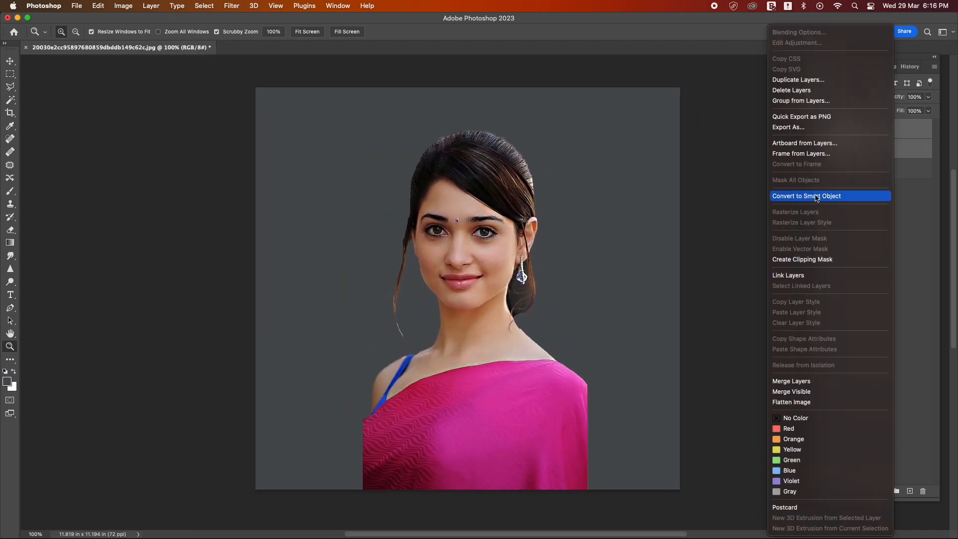
click(800, 380)
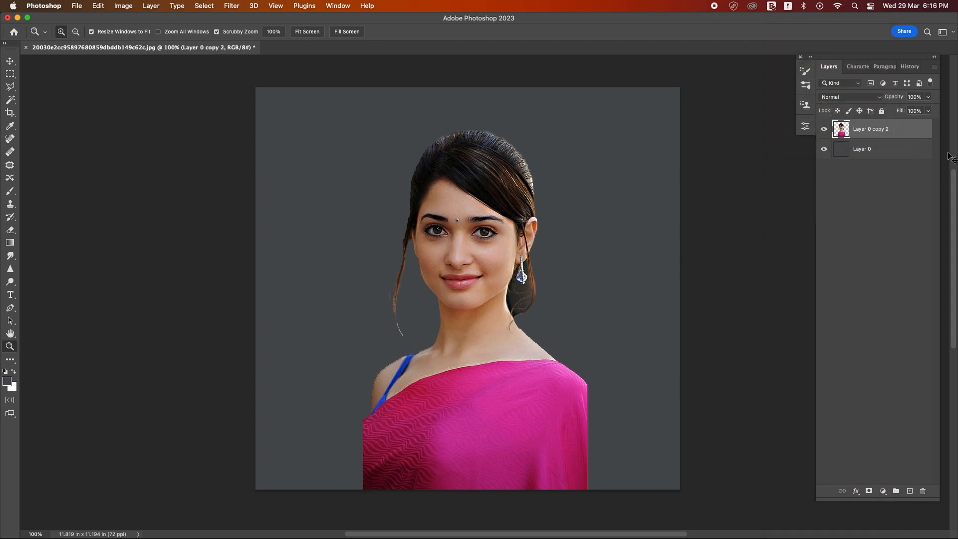
key(super+z)
click(888, 213)
Step: Merge Layer 0 copy and Layer 0 copy 2 into one portrait layer and check the face
click(897, 151)
shift+click(893, 131)
right_click(892, 130)
click(796, 382)
click(456, 234)
alt+click(441, 249)
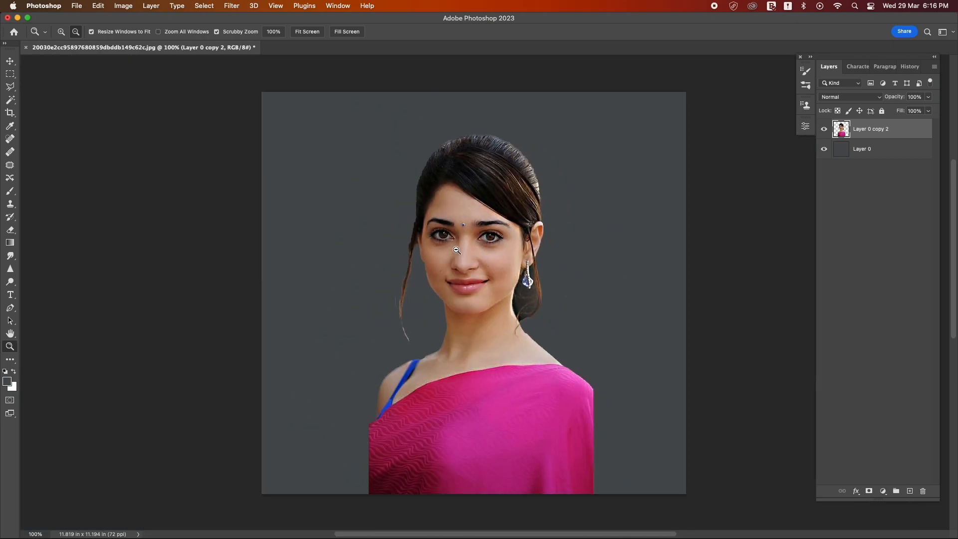
click(499, 241)
alt+click(499, 241)
Step: Add a layer mask to the merged portrait layer and set the foreground colour to black
click(868, 491)
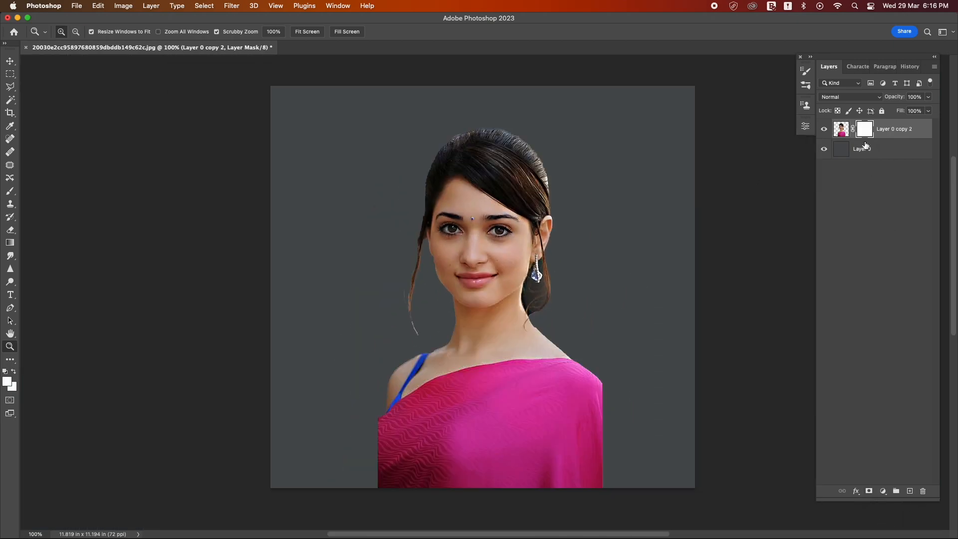
click(8, 381)
click(241, 400)
Step: Paint on the mask with a 9 px brush to hide the thin tip of the loose hair strand beside the face
click(452, 280)
click(417, 283)
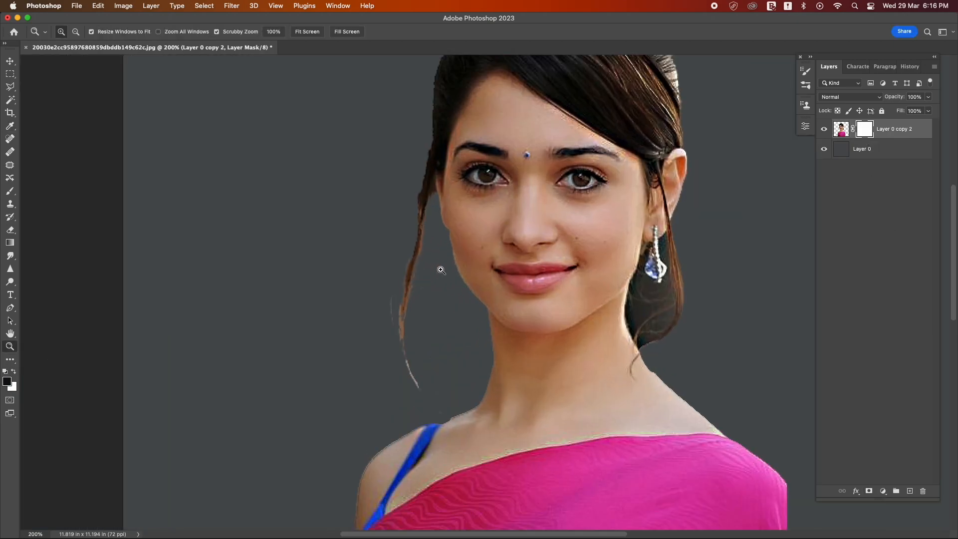
click(406, 271)
mouse_move(407, 275)
mouse_down()
mouse_move(427, 248)
mouse_move(406, 321)
mouse_up()
key(b)
key([)
key([)
key([)
key([)
key([)
key([)
key([)
key([)
key([)
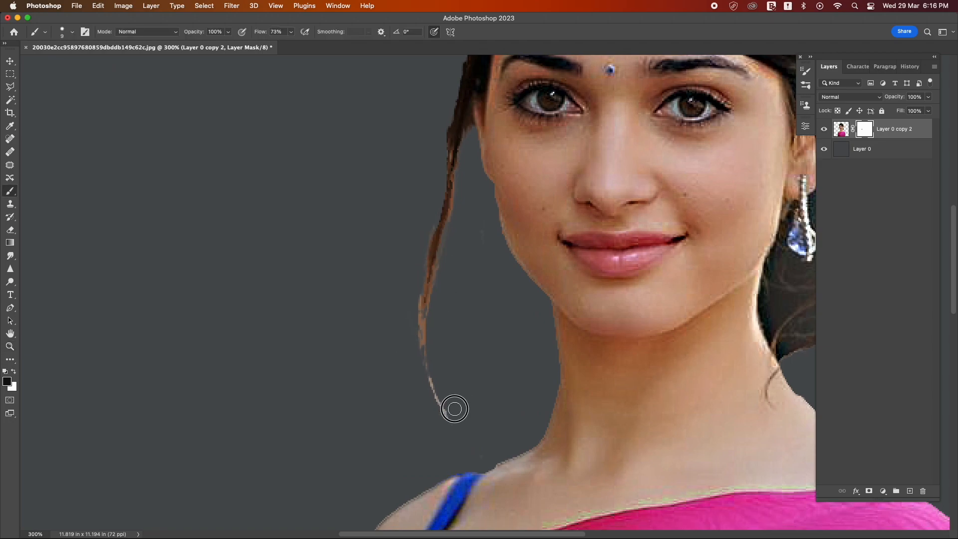
drag(455, 408, 445, 415)
Step: Lower the brush hardness to its minimum and keep the painting mode at Normal
click(62, 31)
scroll(67, 99, down, 3)
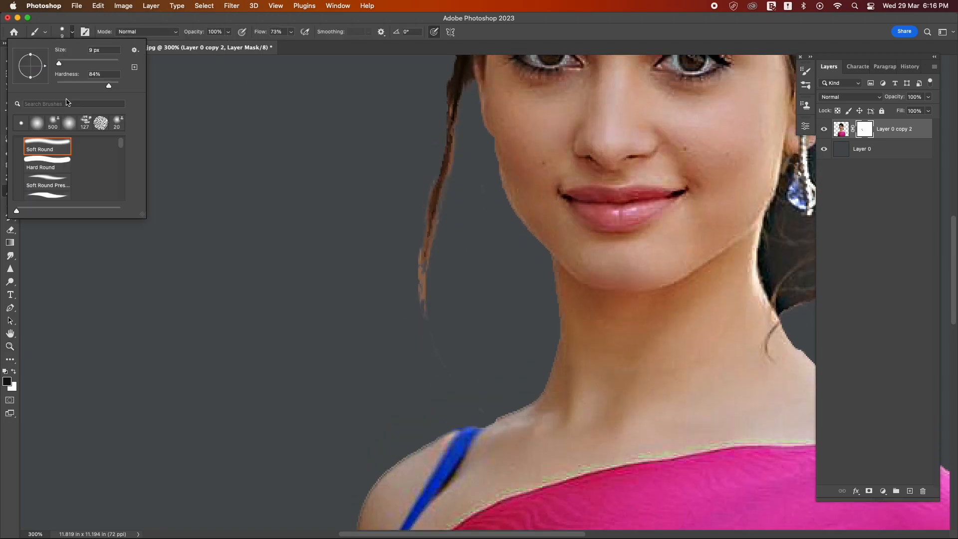
drag(109, 85, 56, 85)
click(119, 33)
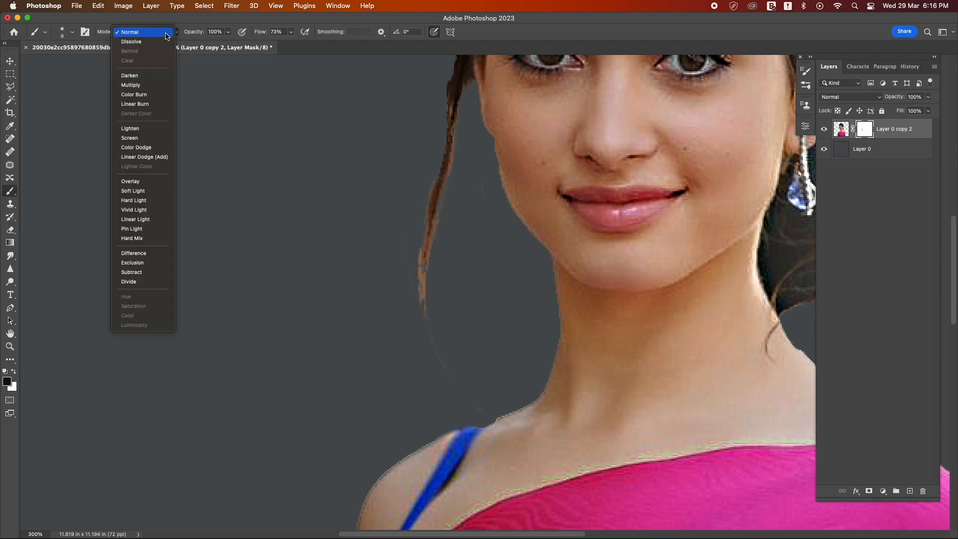
click(183, 90)
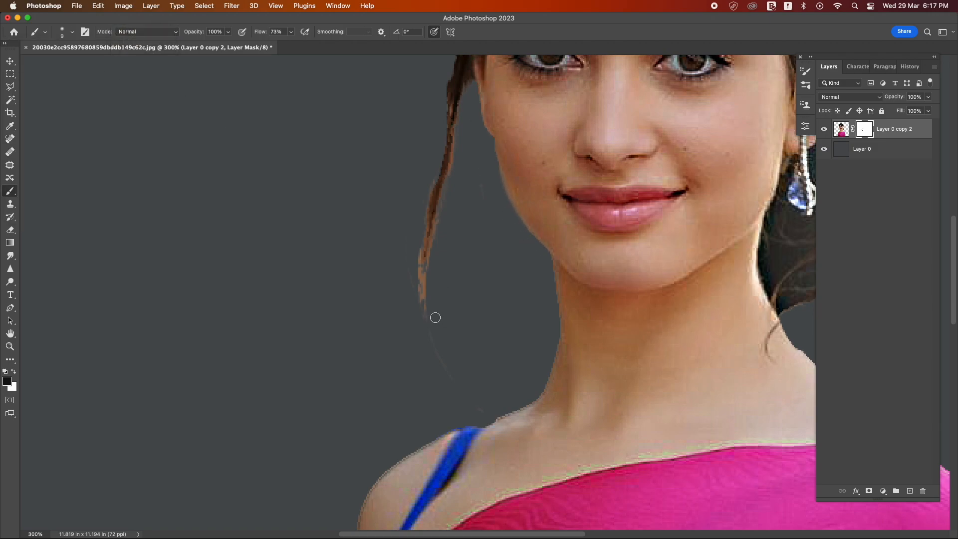
Step: Fade the loose strand's lower end and the dark patch behind the neck on the mask with a 30 px soft brush
key(bracketright)
key(bracketright)
key(bracketright)
click(417, 321)
scroll(434, 297, up, 10)
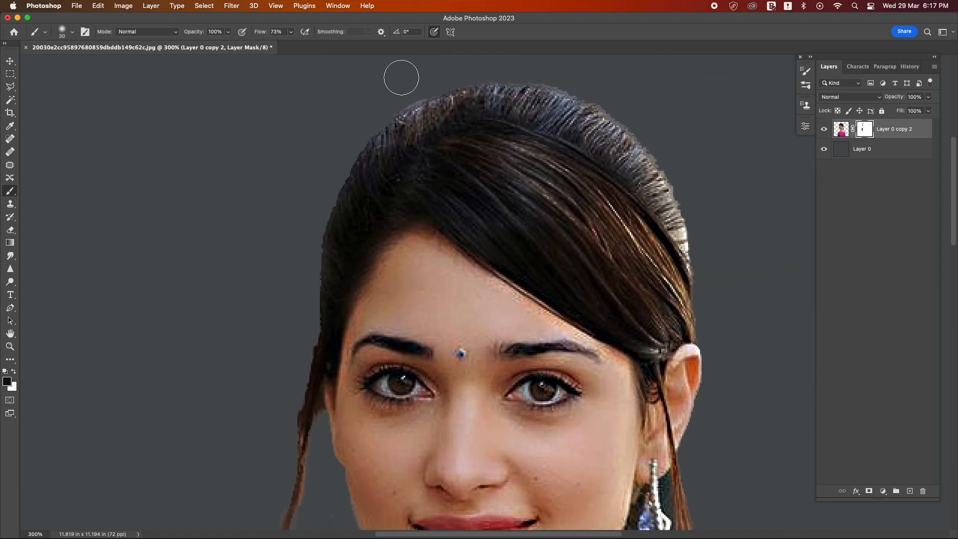
scroll(638, 151, down, 2)
scroll(639, 151, down, 10)
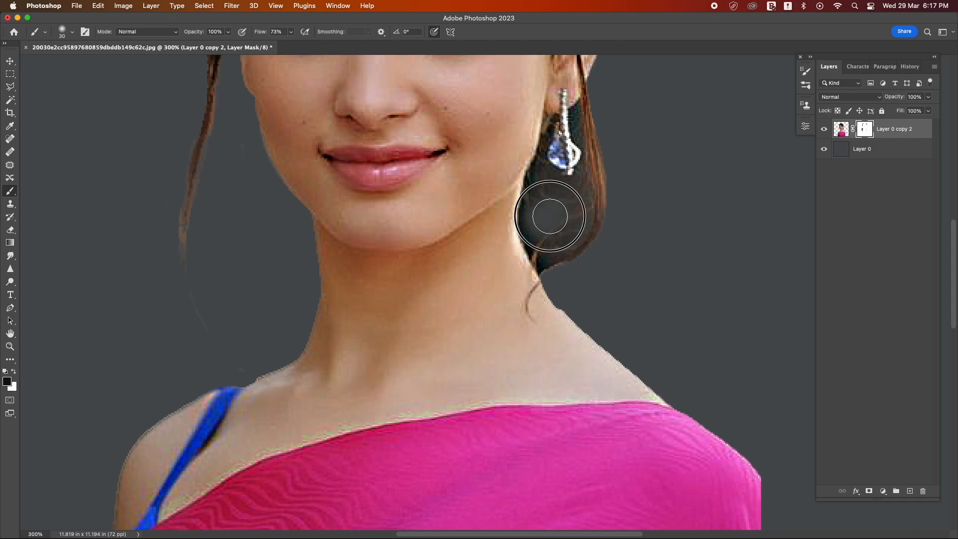
Step: Convert the masked portrait layer to a Smart Object
key(z)
alt+click(575, 164)
alt+click(574, 163)
alt+click(575, 164)
scroll(543, 152, up, 3)
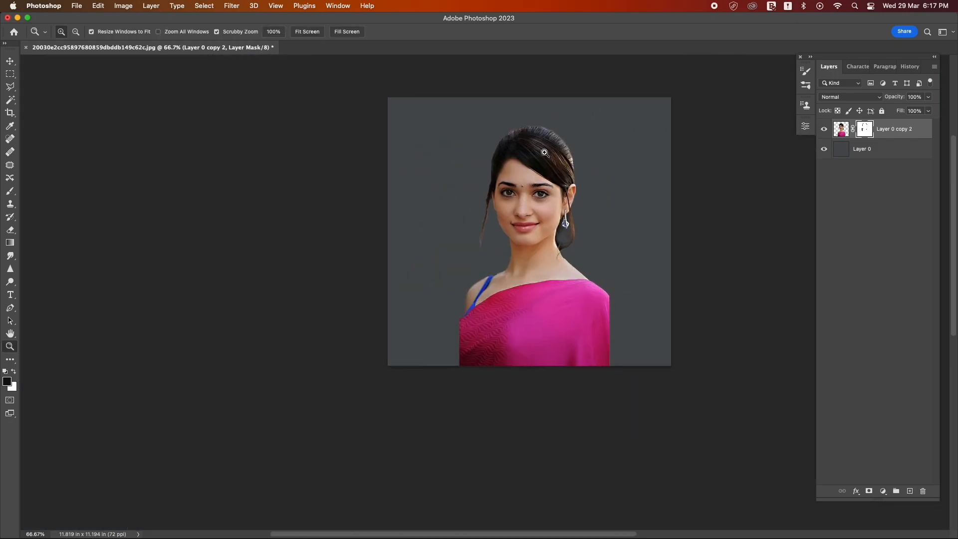
right_click(900, 128)
click(837, 197)
right_click(881, 129)
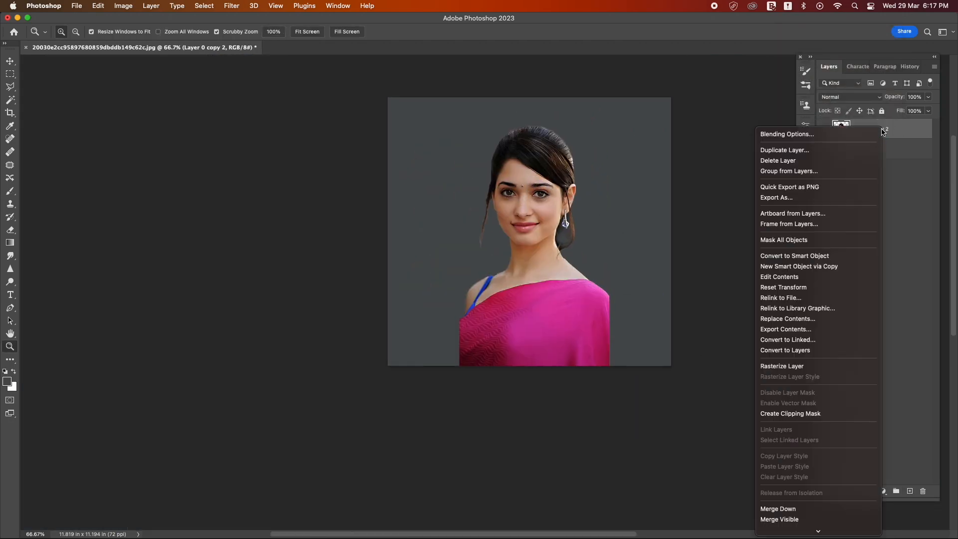
click(868, 141)
Step: Set up the Smudge tool with 29% strength for the face and rasterize the portrait layer
click(530, 194)
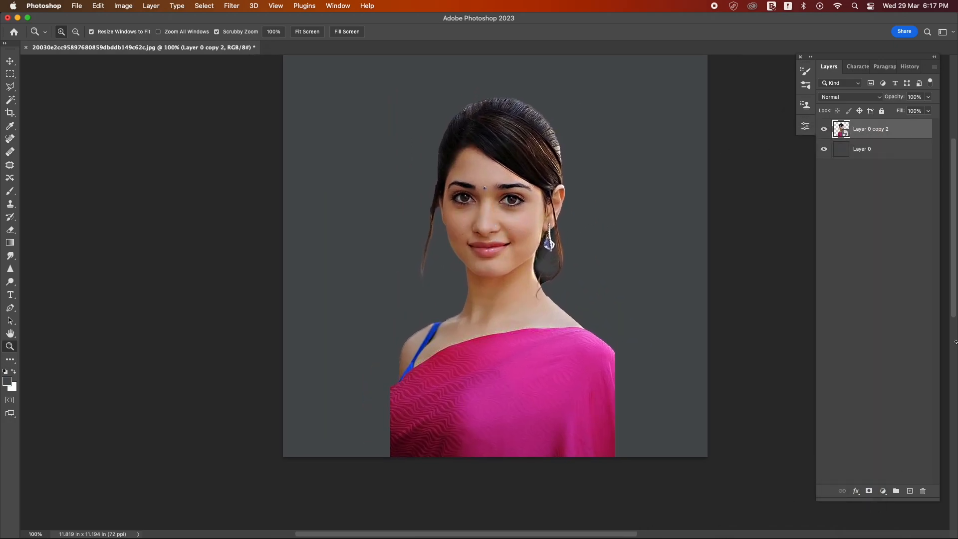
click(10, 255)
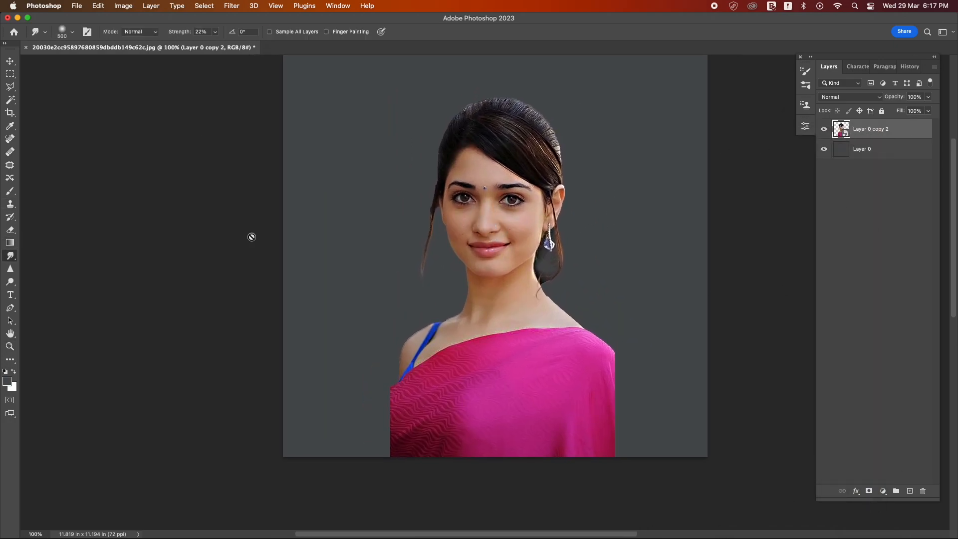
key(z)
click(500, 214)
click(451, 183)
click(10, 191)
click(9, 256)
click(215, 32)
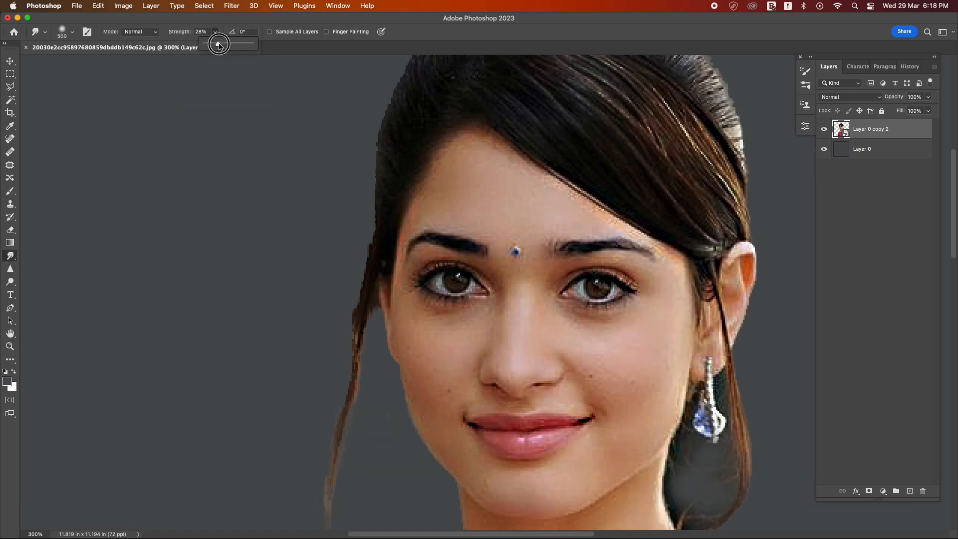
drag(215, 44, 219, 43)
right_click(880, 126)
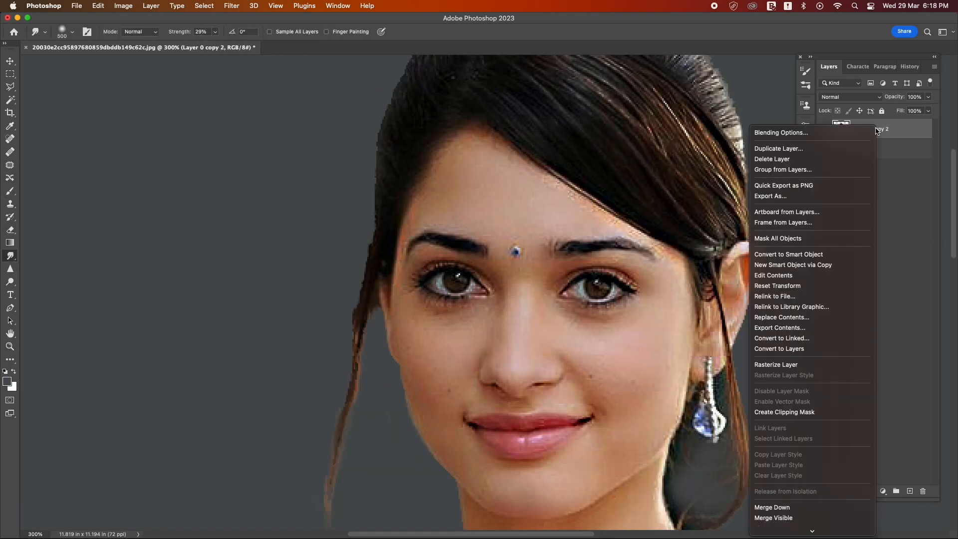
click(778, 366)
Step: Smooth the forehead skin below the hairline with Smudge strokes, using brush sizes of 20 and 25 px
key(bracketleft)
key(bracketleft)
key(bracketleft)
key(bracketleft)
key(bracketleft)
key(bracketleft)
key(bracketleft)
key(bracketleft)
key(bracketleft)
key(bracketleft)
key(bracketleft)
key(bracketleft)
key(bracketleft)
key(bracketleft)
key(bracketleft)
key(bracketleft)
key(bracketleft)
key(bracketleft)
key(bracketleft)
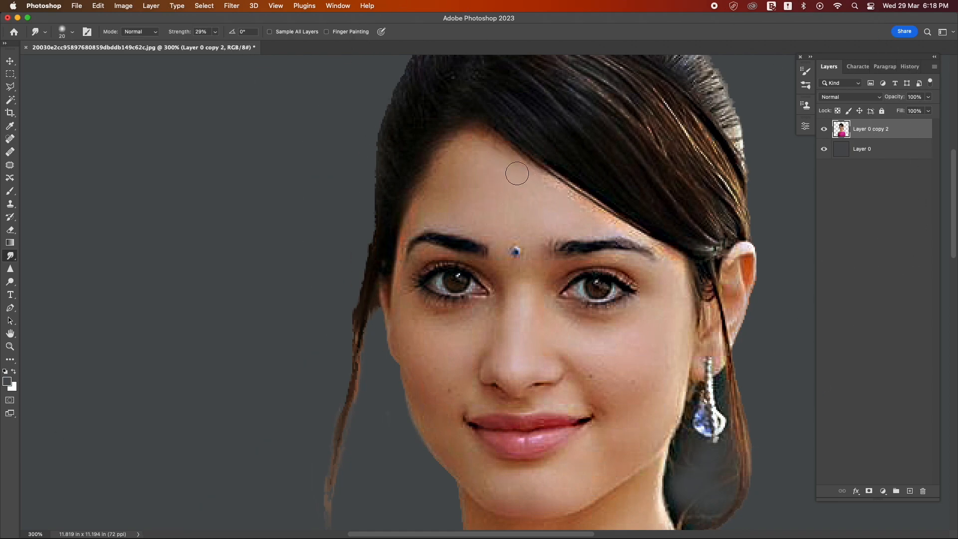
drag(460, 146, 426, 186)
key(bracketright)
key(bracketright)
key(bracketright)
mouse_move(437, 211)
mouse_down()
mouse_move(479, 189)
mouse_move(476, 164)
mouse_move(521, 220)
mouse_move(335, 182)
mouse_move(351, 189)
mouse_up()
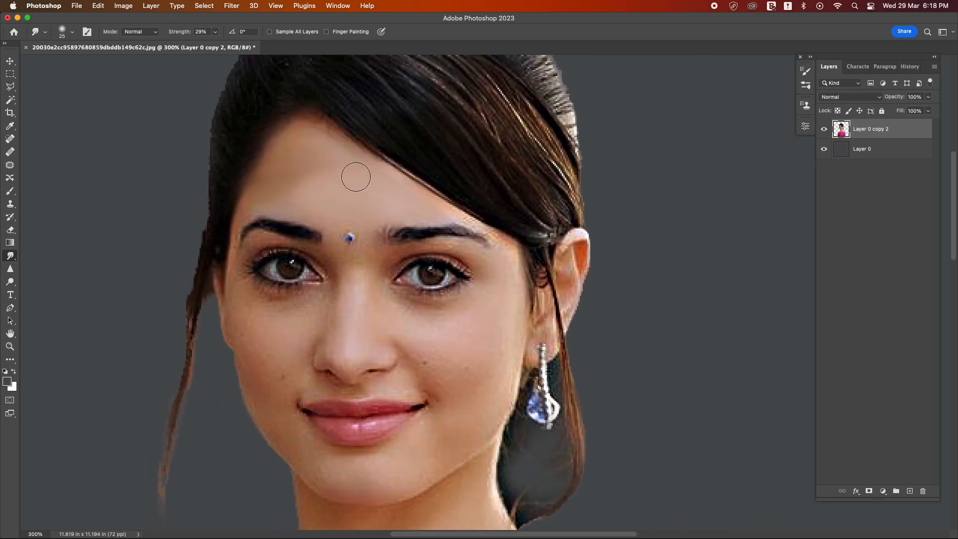
Step: Smudge the skin edge along the hairline above the eyebrow on the earring side with a 9 px brush
key(bracketleft)
key(bracketleft)
key(bracketleft)
key(bracketleft)
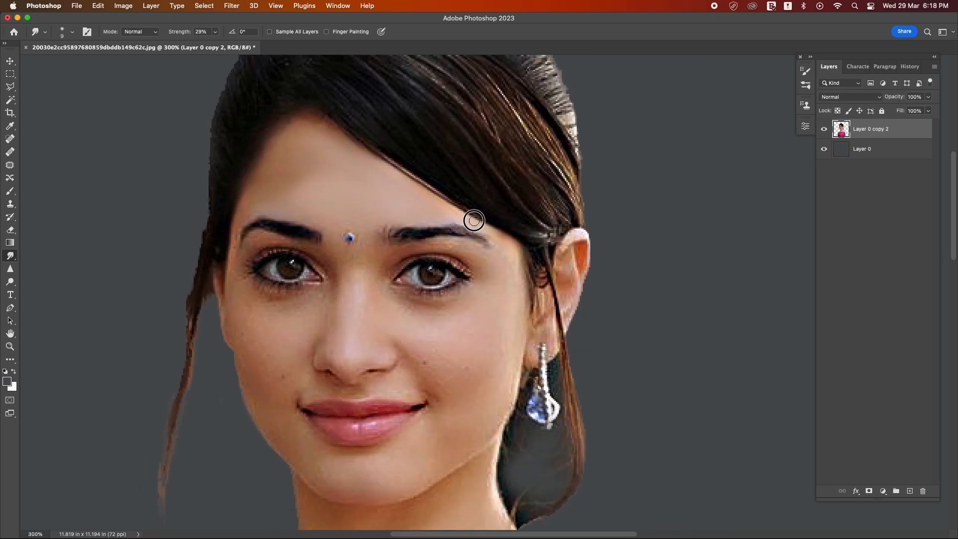
Step: Smooth the cheek on the earring side, the jaw and the chin with a 20 px Smudge brush
key(bracketright)
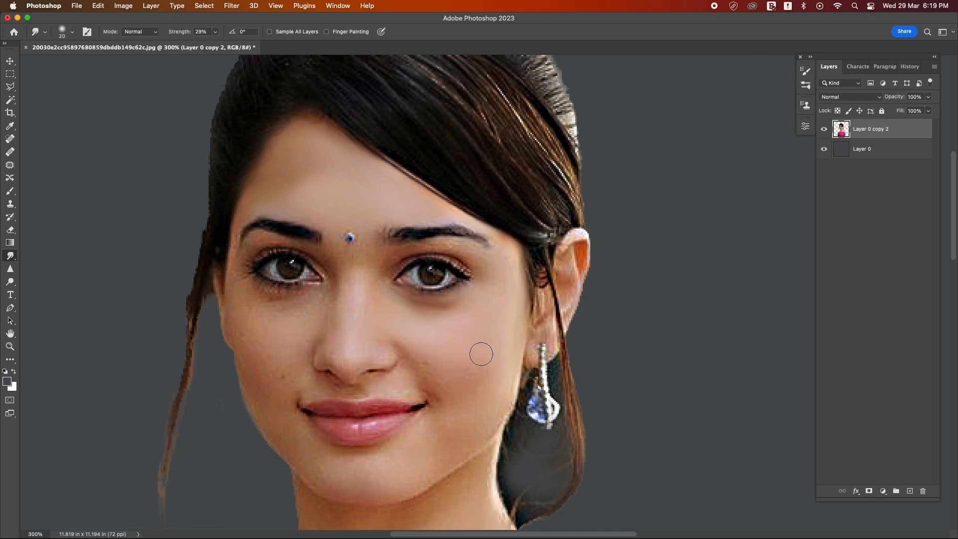
mouse_move(452, 333)
mouse_down()
mouse_move(477, 384)
mouse_move(498, 385)
mouse_up()
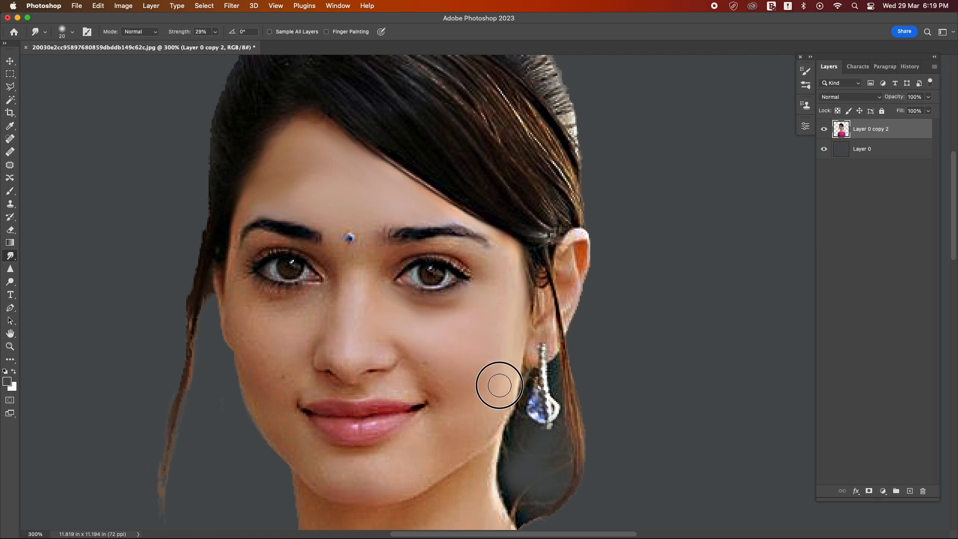
mouse_move(470, 439)
mouse_down()
mouse_move(443, 372)
mouse_move(425, 361)
mouse_move(439, 421)
mouse_up()
mouse_move(442, 375)
mouse_down()
mouse_move(461, 434)
mouse_move(422, 441)
mouse_up()
mouse_move(392, 475)
mouse_down()
mouse_move(380, 489)
mouse_move(407, 477)
mouse_up()
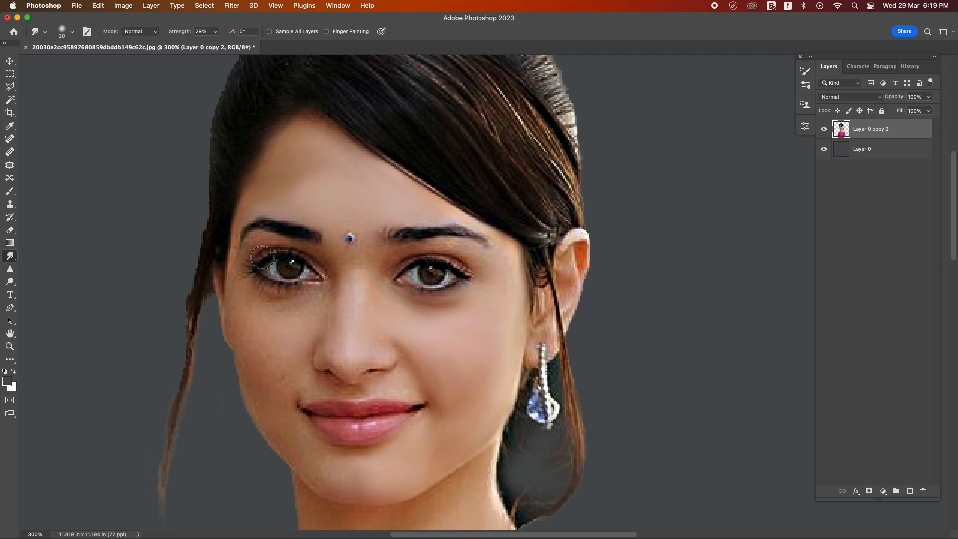
Step: Smooth the nose bridge, under-eye area and spotted cheek opposite the earring with Smudge, using 20 and 15 px brushes
mouse_move(349, 288)
mouse_down()
mouse_move(354, 261)
mouse_move(338, 268)
mouse_move(347, 275)
mouse_up()
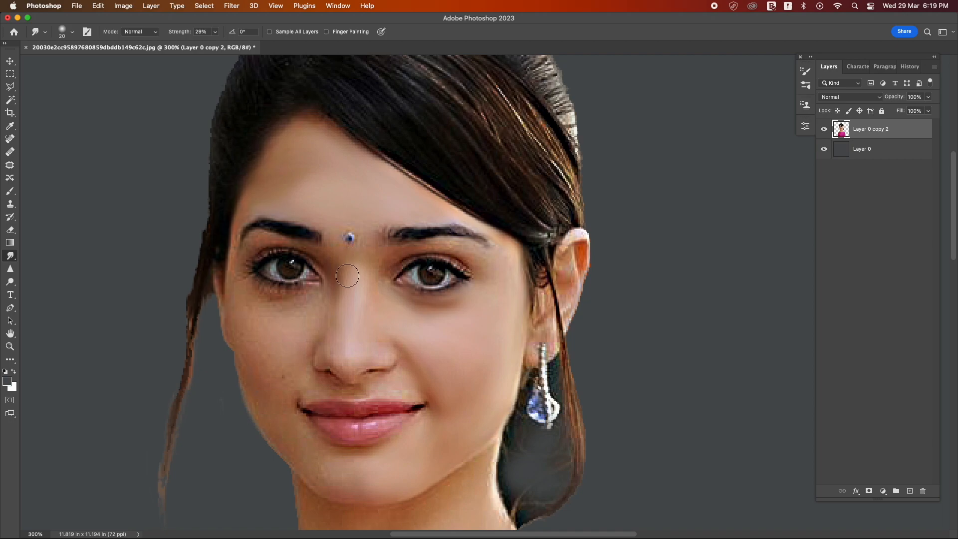
key(bracketleft)
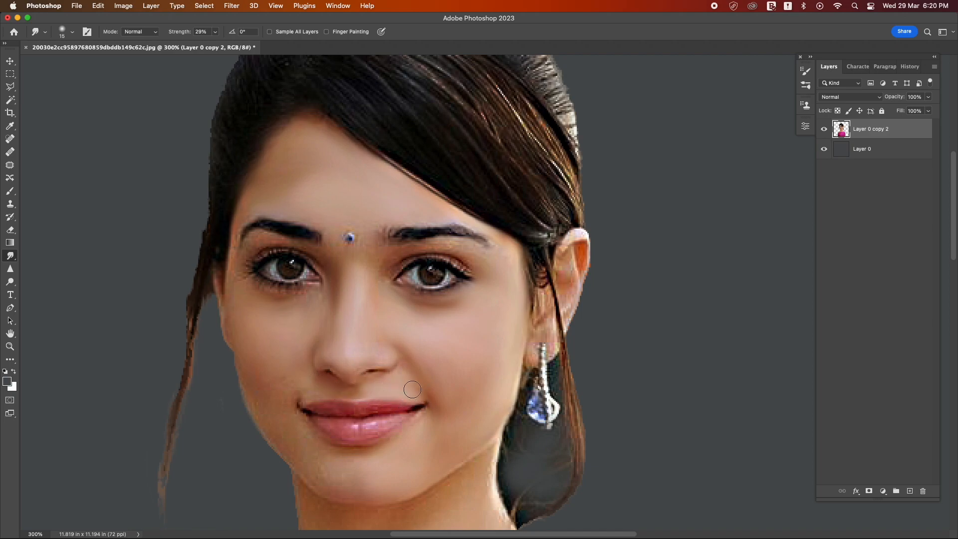
Step: Smooth the lips and the mouth corner opposite the earring with Smudge, reducing the brush size to 9 px
scroll(410, 369, up, 1)
scroll(472, 349, left, 6)
scroll(471, 349, down, 2)
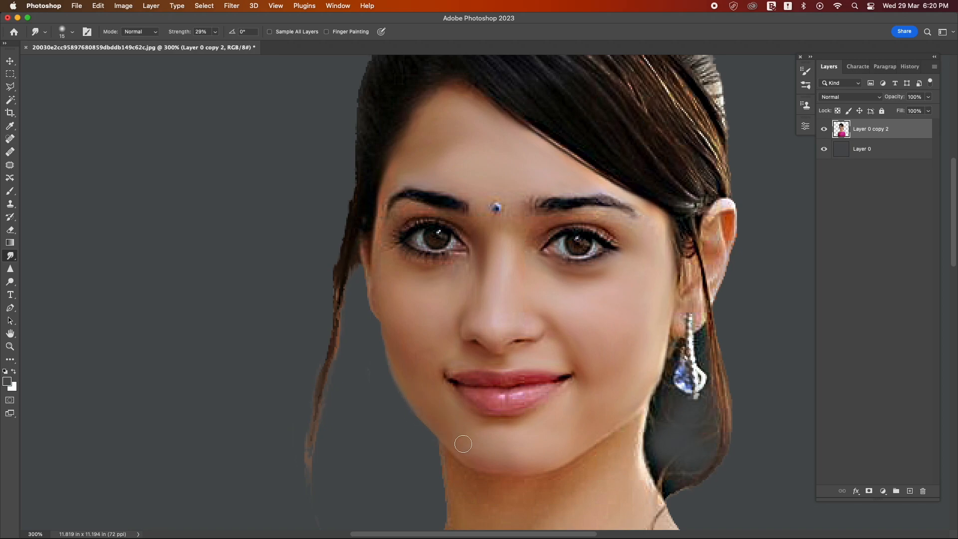
mouse_move(453, 374)
mouse_down()
mouse_move(474, 380)
mouse_move(443, 378)
mouse_up()
mouse_move(513, 401)
mouse_down()
mouse_move(483, 397)
mouse_move(526, 394)
mouse_move(552, 378)
mouse_move(451, 374)
mouse_up()
key(bracketleft)
key(bracketleft)
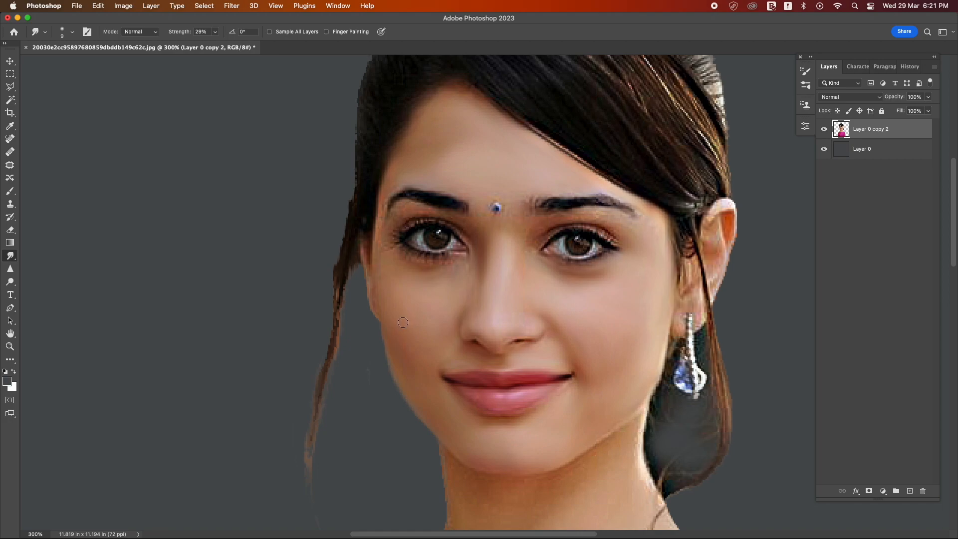
Step: Smudge the forehead jewel, eyebrows, eyelids and lashes into soft painted shapes, using brushes of 9 and 8 px
key(bracketright)
key(bracketright)
drag(381, 251, 380, 261)
mouse_move(500, 211)
mouse_down()
mouse_move(492, 199)
mouse_move(550, 209)
mouse_move(610, 198)
mouse_up()
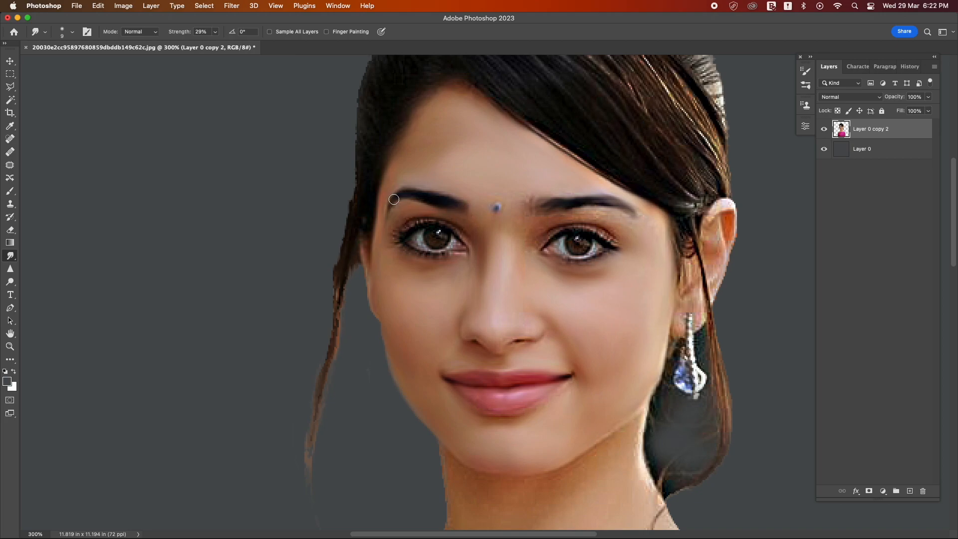
drag(393, 199, 384, 263)
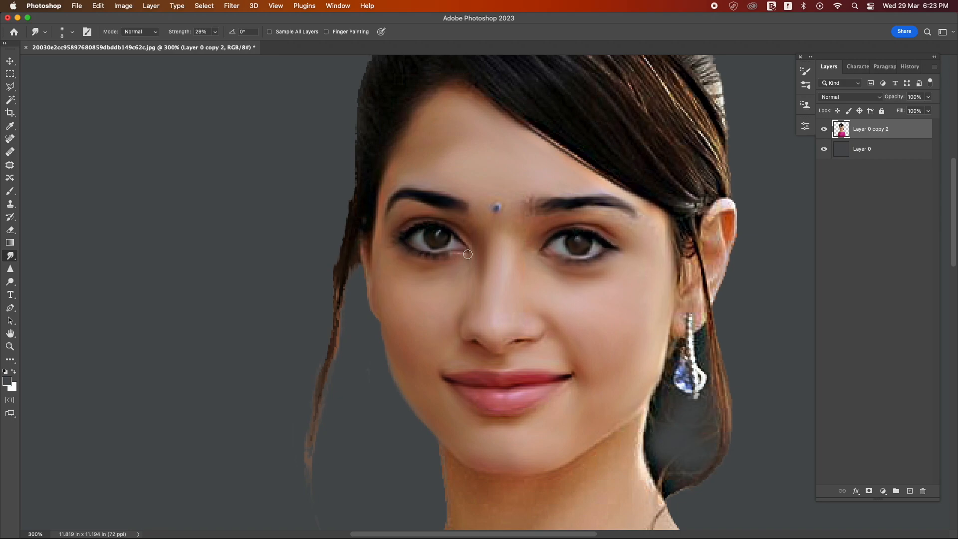
Step: Smudge the jewelled earring into smooth shapes and smooth the ear skin with an 8 px brush
mouse_move(618, 261)
mouse_down()
mouse_move(586, 212)
mouse_move(543, 274)
mouse_up()
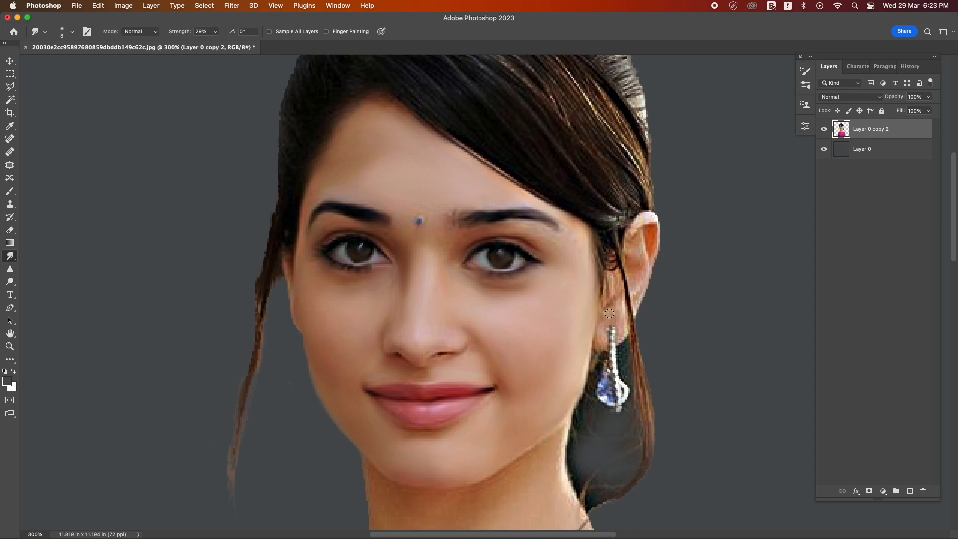
mouse_move(611, 359)
mouse_down()
mouse_move(621, 388)
mouse_move(607, 384)
mouse_move(601, 397)
mouse_move(624, 397)
mouse_up()
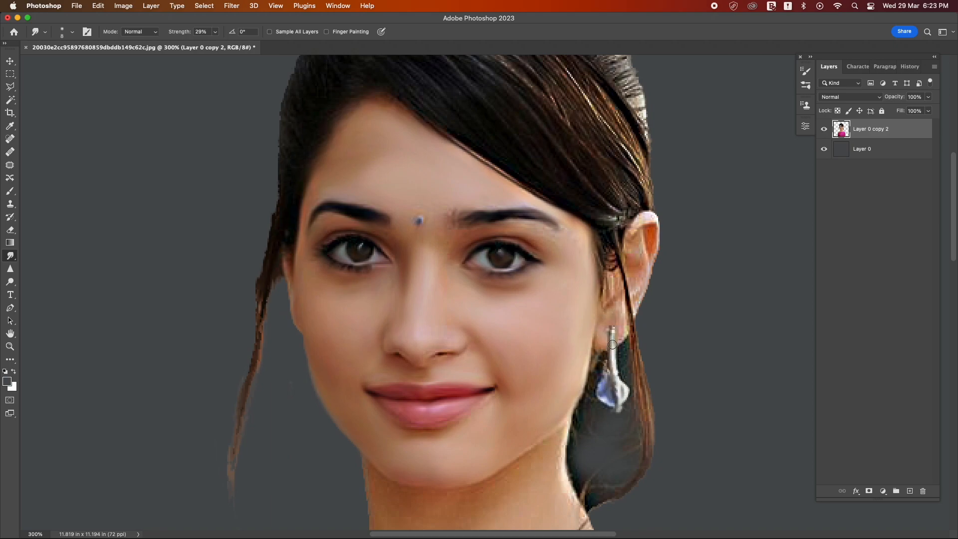
drag(621, 323, 622, 320)
drag(613, 283, 615, 275)
mouse_move(639, 253)
mouse_down()
mouse_move(641, 218)
mouse_move(656, 257)
mouse_move(647, 232)
mouse_up()
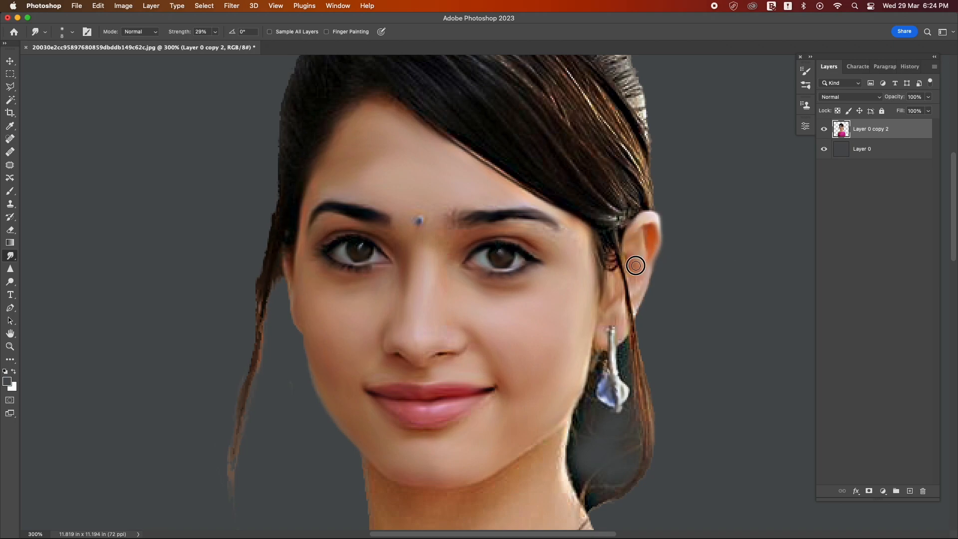
drag(644, 256, 631, 284)
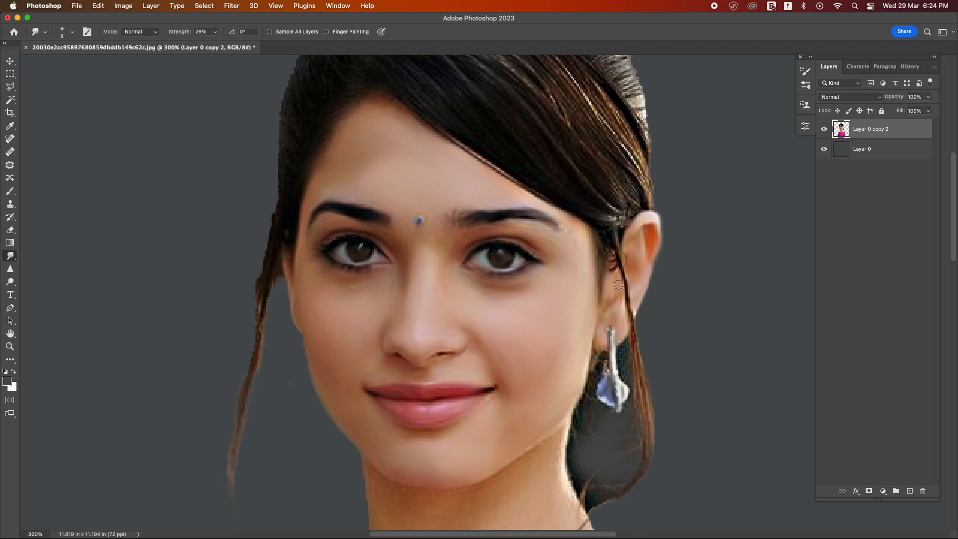
Step: Smudge the skin around the mouth corner and the jaw edge on the earring side with a 10 px brush
scroll(574, 319, left, 3)
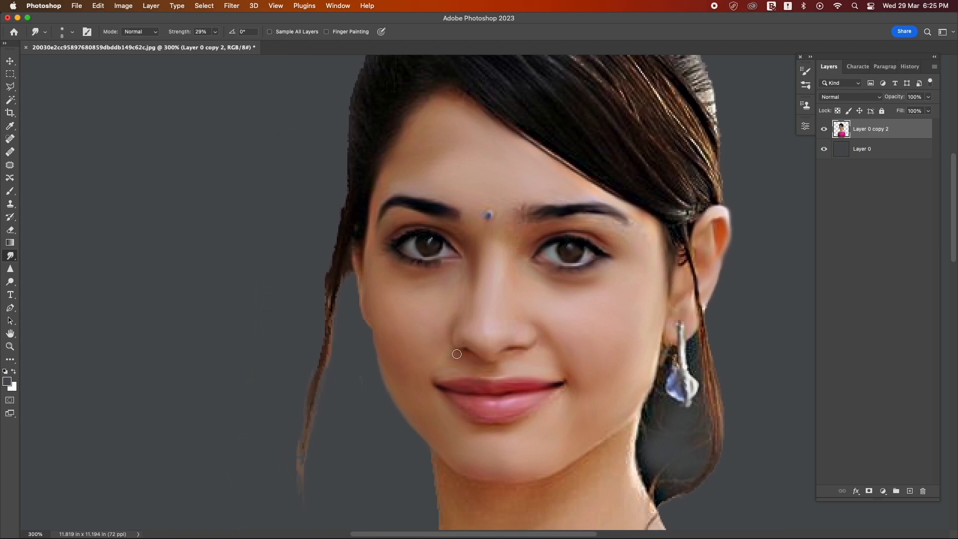
scroll(453, 353, right, 1)
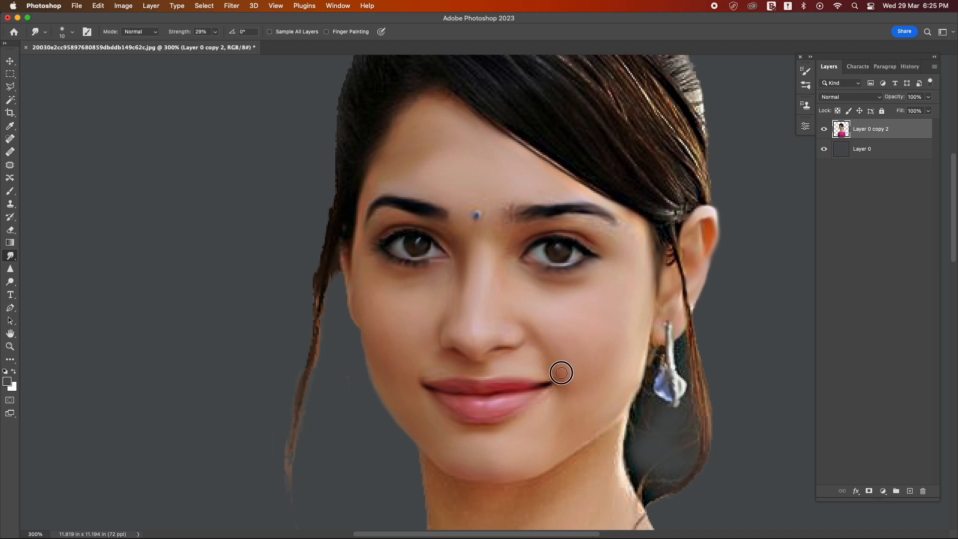
drag(561, 372, 562, 380)
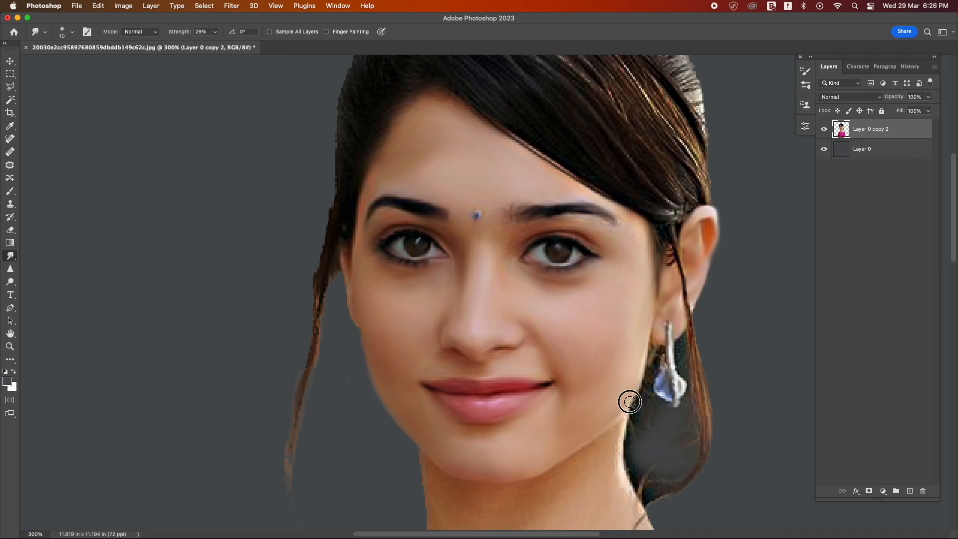
Step: Smooth the neck edge just below the jaw on the earring side with a 10 px Smudge brush
scroll(651, 323, down, 5)
scroll(652, 323, left, 2)
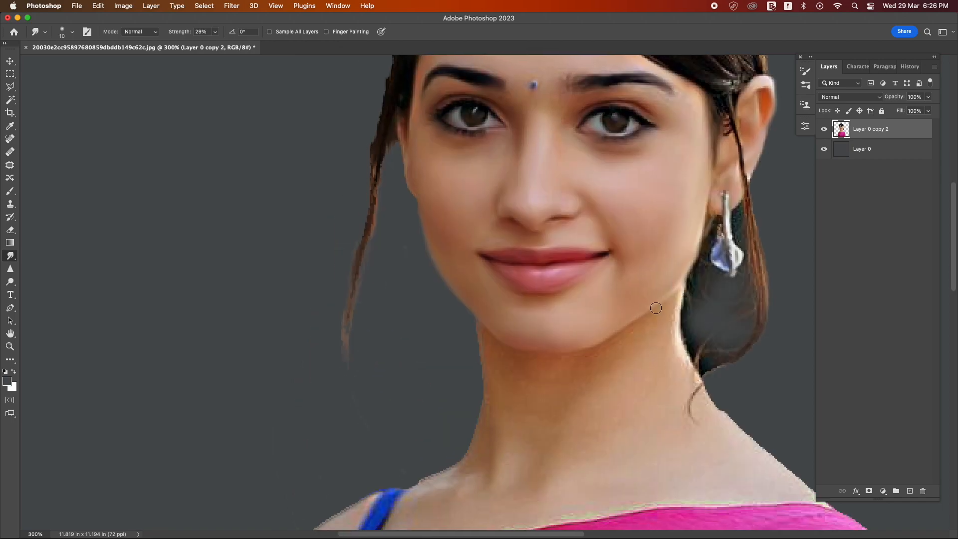
mouse_move(670, 307)
mouse_down()
mouse_move(605, 351)
mouse_move(668, 328)
mouse_move(681, 362)
mouse_up()
Step: Smooth the front of the neck with 30 and 25 px Smudge brushes, and its edge opposite the earring
scroll(611, 366, right, 2)
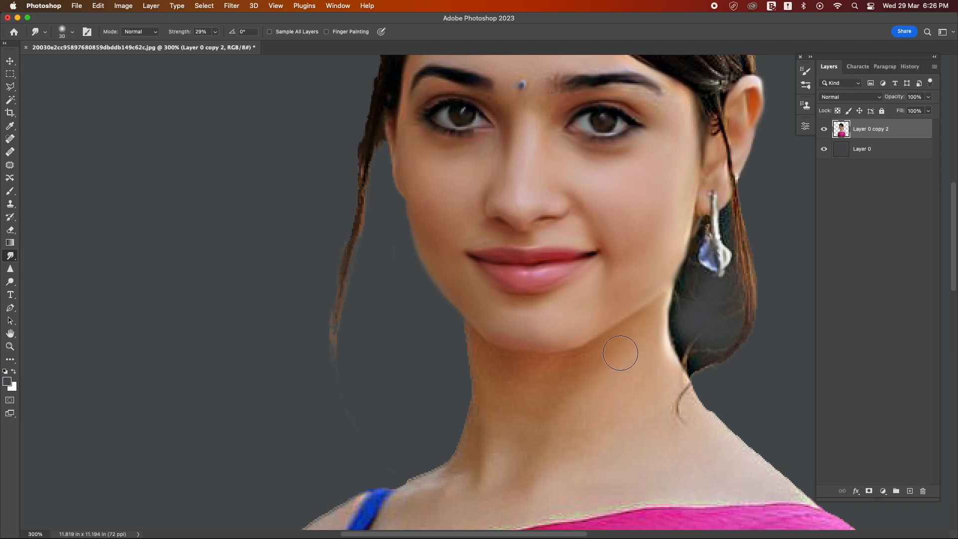
key(bracketright)
key(bracketright)
key(bracketright)
mouse_move(538, 374)
mouse_down()
mouse_move(498, 471)
mouse_move(517, 492)
mouse_up()
mouse_move(518, 387)
mouse_down()
mouse_move(539, 364)
mouse_move(505, 363)
mouse_move(483, 389)
mouse_move(469, 486)
mouse_move(525, 401)
mouse_up()
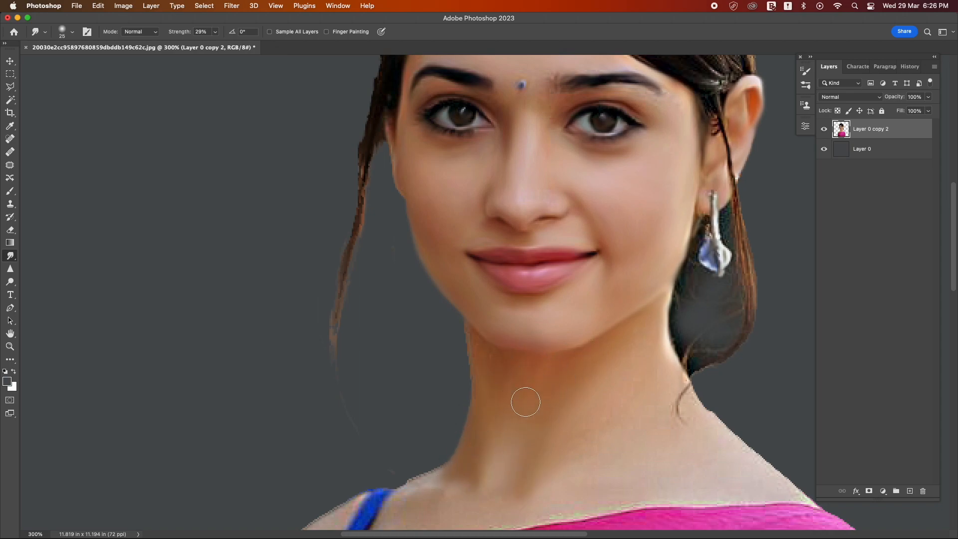
drag(475, 365, 478, 397)
Step: Smooth the shoulder skin on the earring side at 30 px and its jagged outer edge with a 10 px Smudge brush
scroll(477, 412, left, 3)
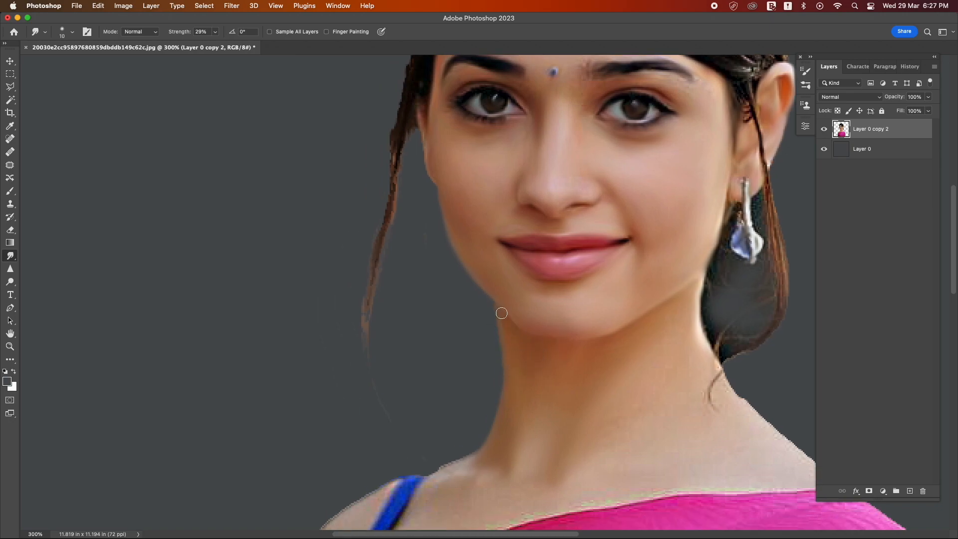
key(bracketright)
key(bracketright)
drag(657, 377, 547, 300)
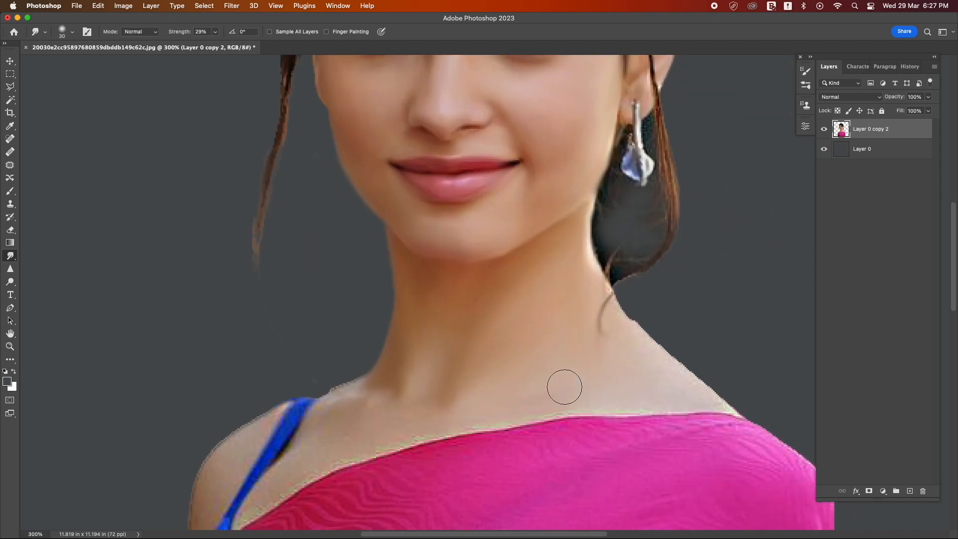
key(bracketleft)
key(bracketleft)
mouse_move(627, 318)
mouse_down()
mouse_move(653, 348)
mouse_move(615, 321)
mouse_move(641, 329)
mouse_up()
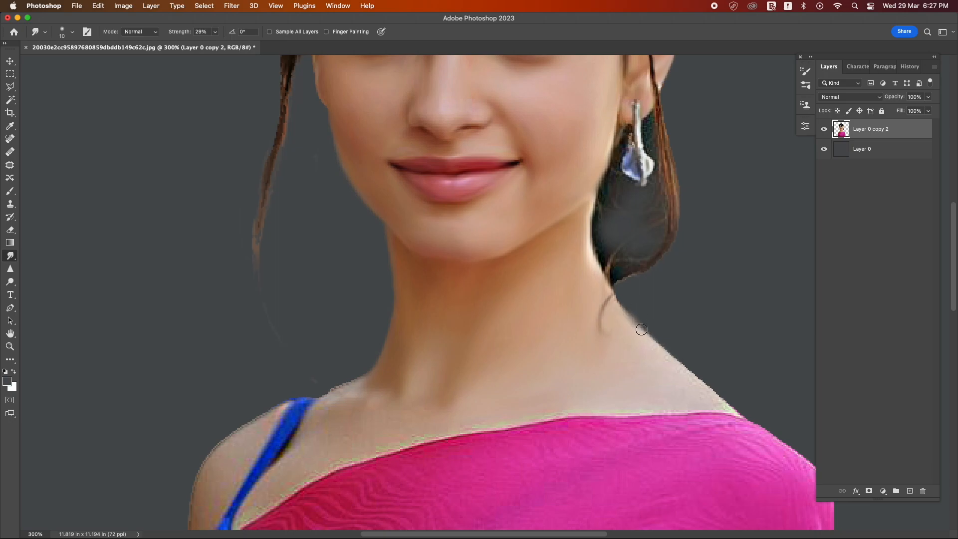
key(bracketright)
key(bracketright)
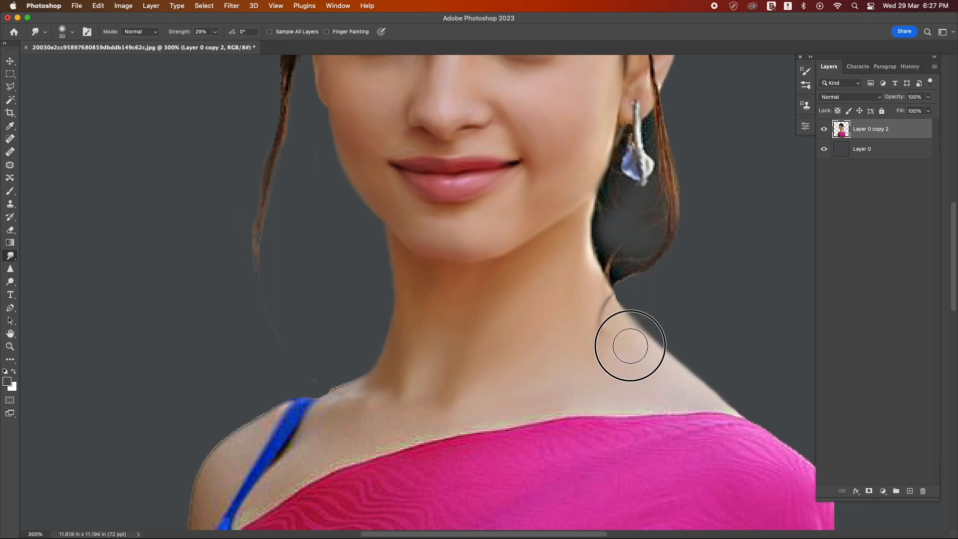
Step: Smooth the lower neck, the collarbone and the skin along the pink neckline with 25 and 15 px Smudge brushes
key(bracketleft)
key(bracketleft)
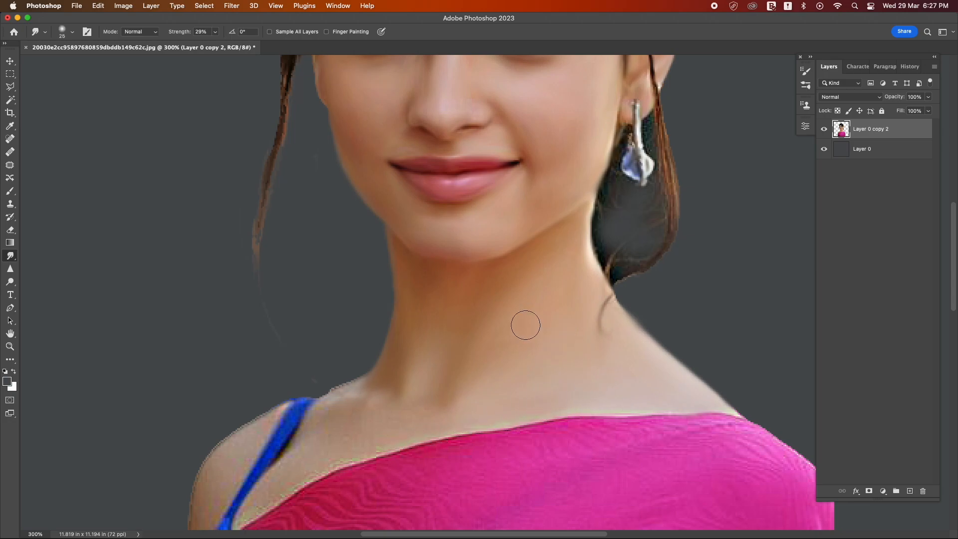
drag(555, 302, 543, 325)
drag(414, 416, 439, 421)
drag(368, 438, 379, 440)
key(bracketleft)
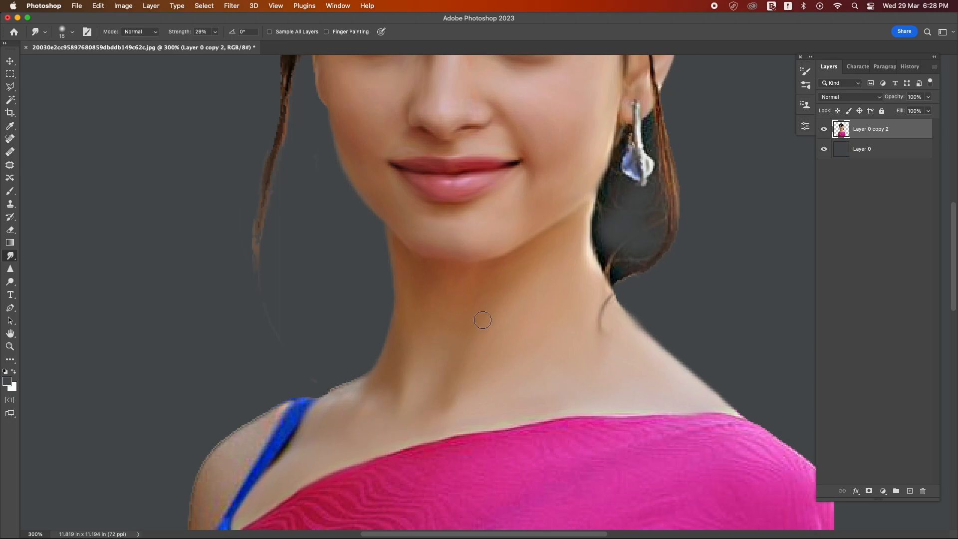
key(bracketright)
key(bracketright)
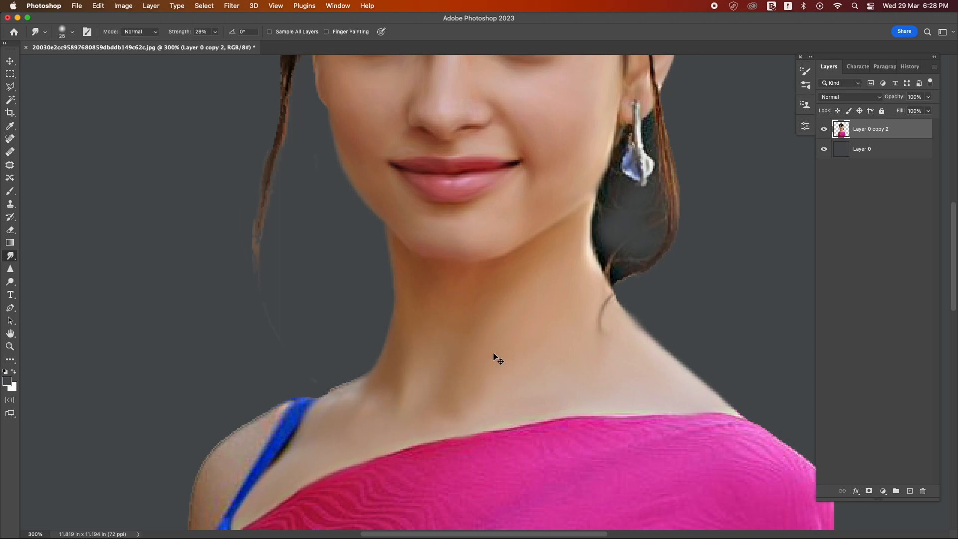
key(bracketleft)
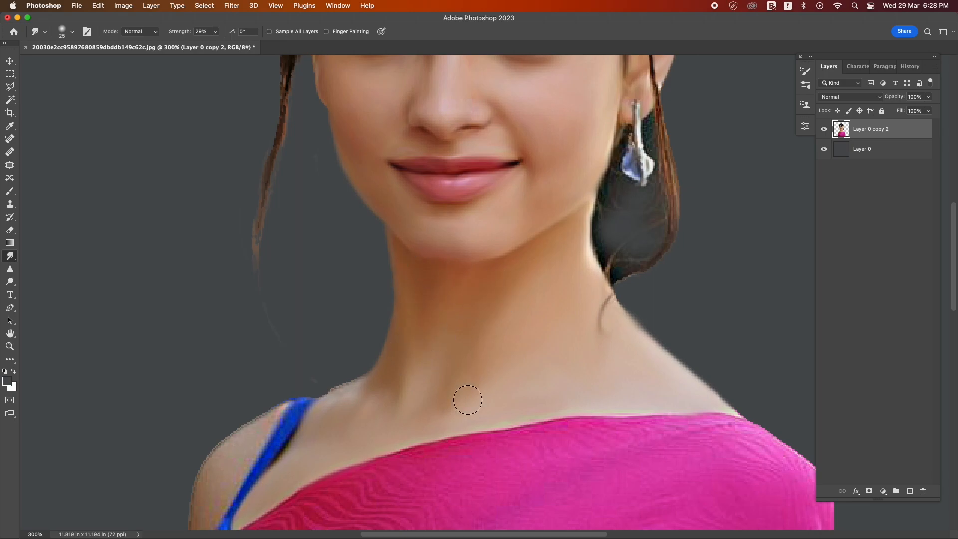
mouse_move(465, 397)
mouse_down()
mouse_move(524, 271)
mouse_move(509, 310)
mouse_move(473, 313)
mouse_move(486, 310)
mouse_move(449, 334)
mouse_move(394, 430)
mouse_up()
drag(392, 435, 371, 469)
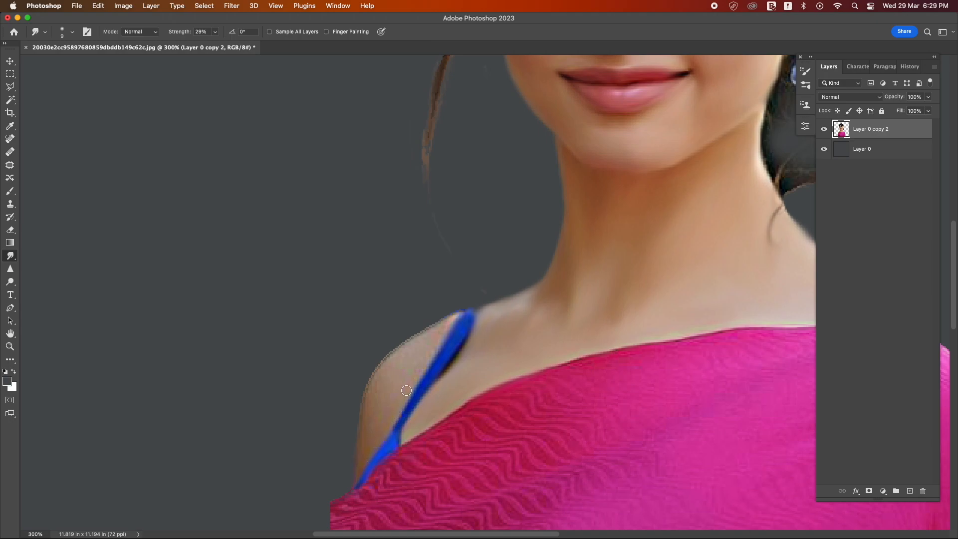
Step: Smooth the bare shoulder, its outer edge and the blue strap with a 15 px Smudge brush
scroll(405, 390, down, 1)
key(bracketright)
key(bracketright)
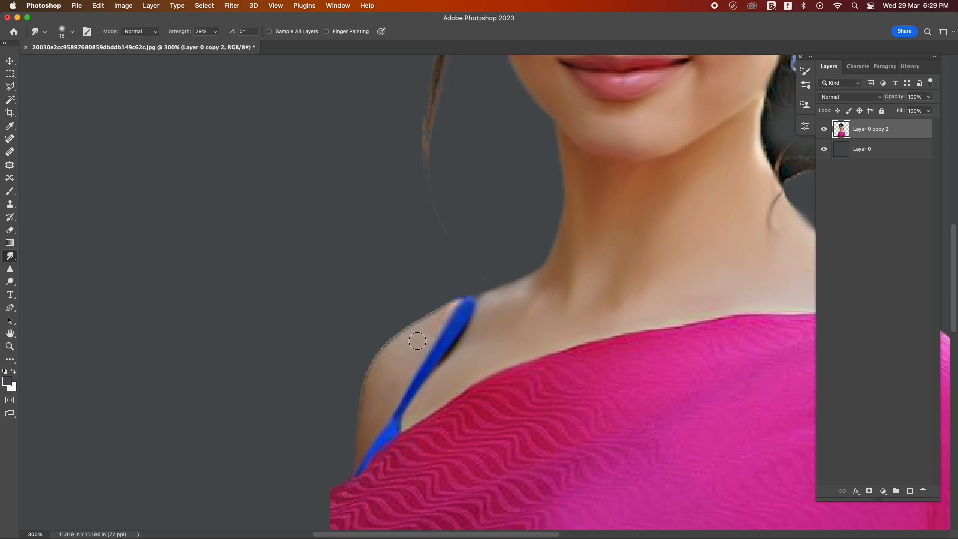
mouse_move(379, 369)
mouse_down()
mouse_move(365, 432)
mouse_move(382, 351)
mouse_move(454, 303)
mouse_up()
drag(401, 407, 366, 461)
mouse_move(456, 338)
mouse_down()
mouse_move(470, 302)
mouse_move(490, 301)
mouse_move(481, 296)
mouse_up()
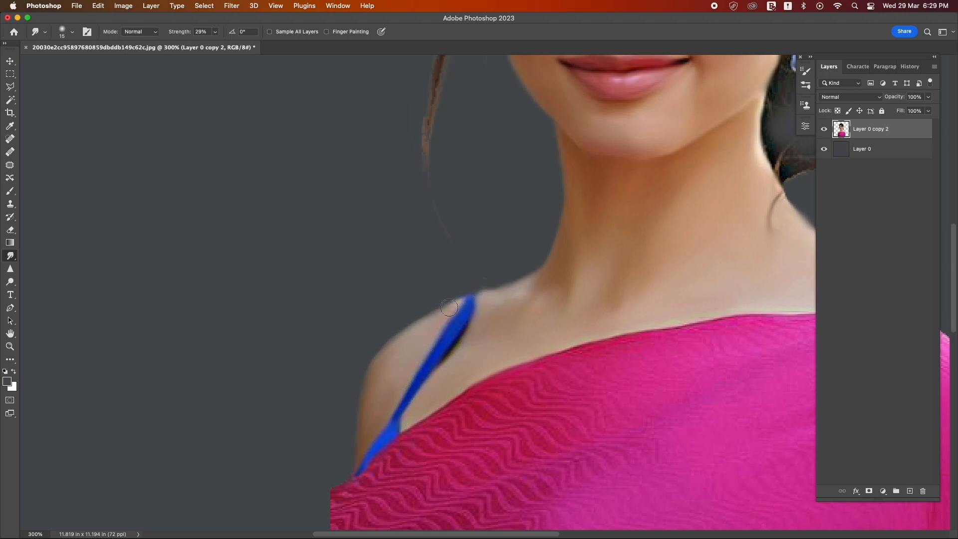
mouse_move(540, 281)
mouse_down()
mouse_move(532, 283)
mouse_move(551, 273)
mouse_up()
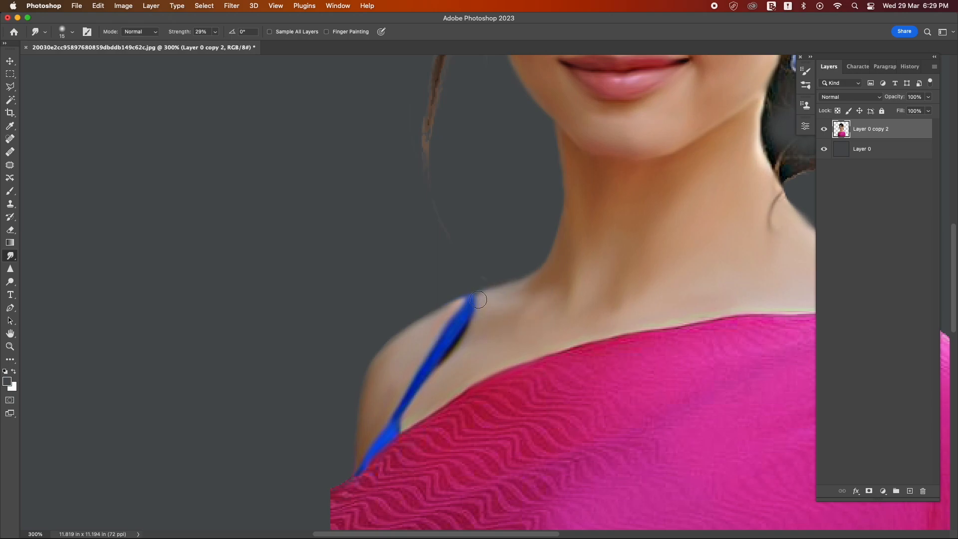
Step: Smudge the pink neckline and the wavy fabric texture across the upper chest with a 25 px brush
scroll(463, 284, down, 5)
scroll(464, 285, right, 3)
key(bracketright)
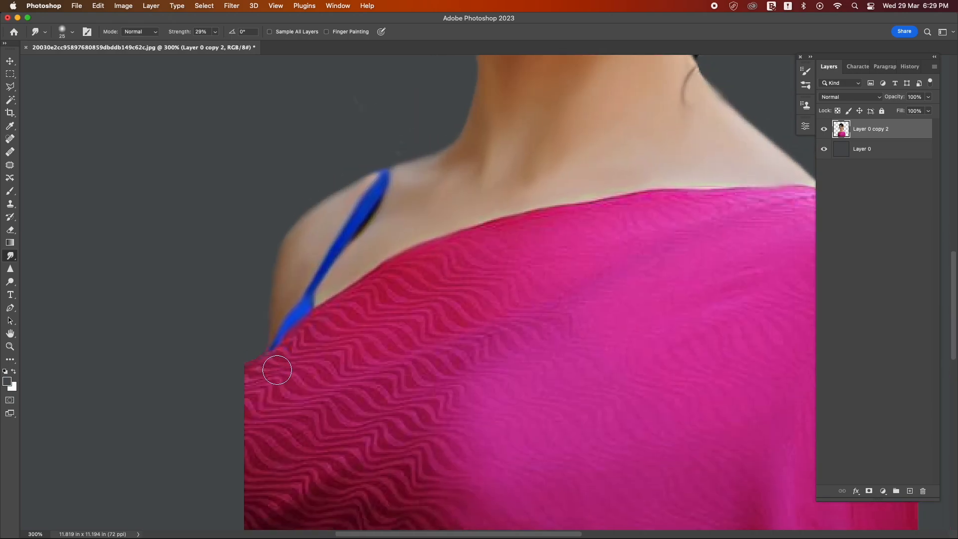
mouse_move(444, 309)
mouse_down()
mouse_move(484, 247)
mouse_move(534, 245)
mouse_up()
drag(582, 228, 359, 297)
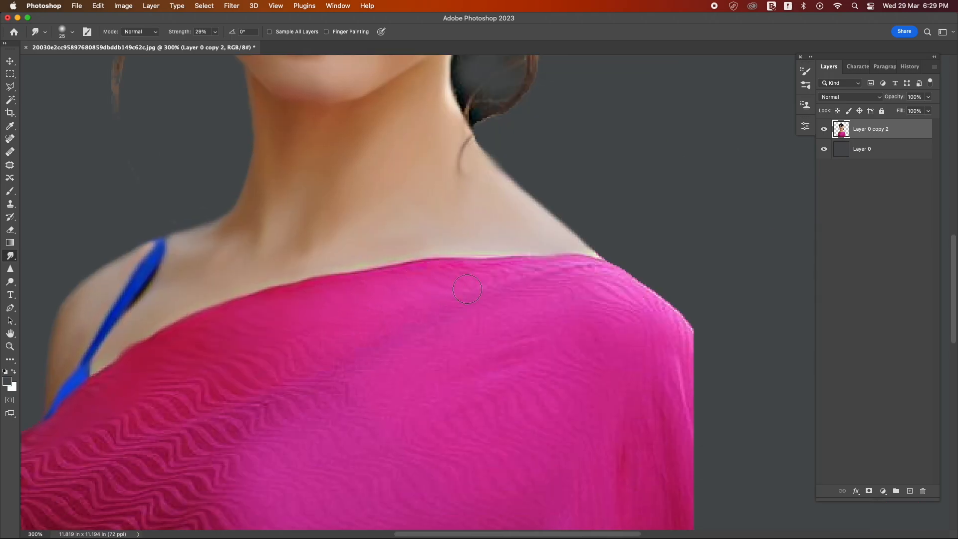
mouse_move(502, 257)
mouse_down()
mouse_move(431, 262)
mouse_move(563, 253)
mouse_move(362, 257)
mouse_move(408, 246)
mouse_move(355, 264)
mouse_up()
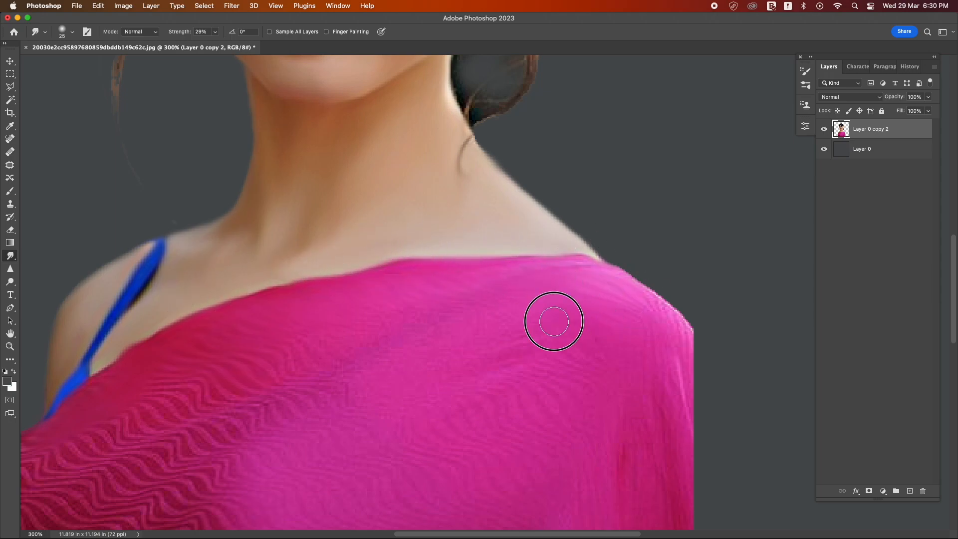
mouse_move(489, 372)
mouse_down()
mouse_move(449, 375)
mouse_move(487, 390)
mouse_move(488, 446)
mouse_move(433, 395)
mouse_move(394, 412)
mouse_move(471, 490)
mouse_move(378, 443)
mouse_move(298, 372)
mouse_move(385, 371)
mouse_up()
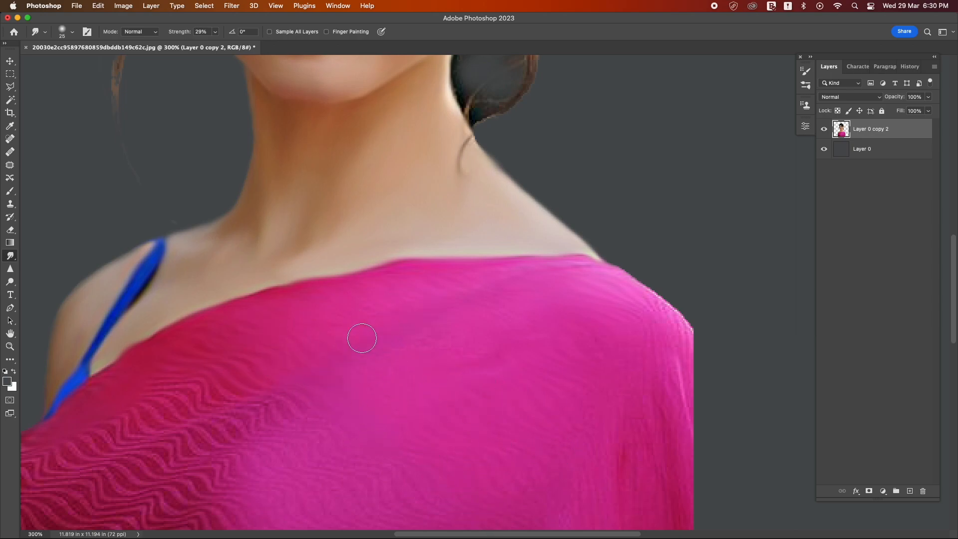
Step: Smudge the garment's cut-off outer edge on the earring side into a soft sleeve contour, enlarging the brush to 70 px
scroll(554, 193, down, 6)
scroll(554, 193, right, 4)
mouse_move(562, 145)
mouse_down()
mouse_move(598, 195)
mouse_move(595, 217)
mouse_move(614, 252)
mouse_move(599, 258)
mouse_move(597, 244)
mouse_move(625, 345)
mouse_move(601, 352)
mouse_move(627, 436)
mouse_move(636, 491)
mouse_up()
key(bracketright)
key(bracketright)
key(bracketright)
key(bracketright)
key(bracketright)
drag(673, 384, 686, 468)
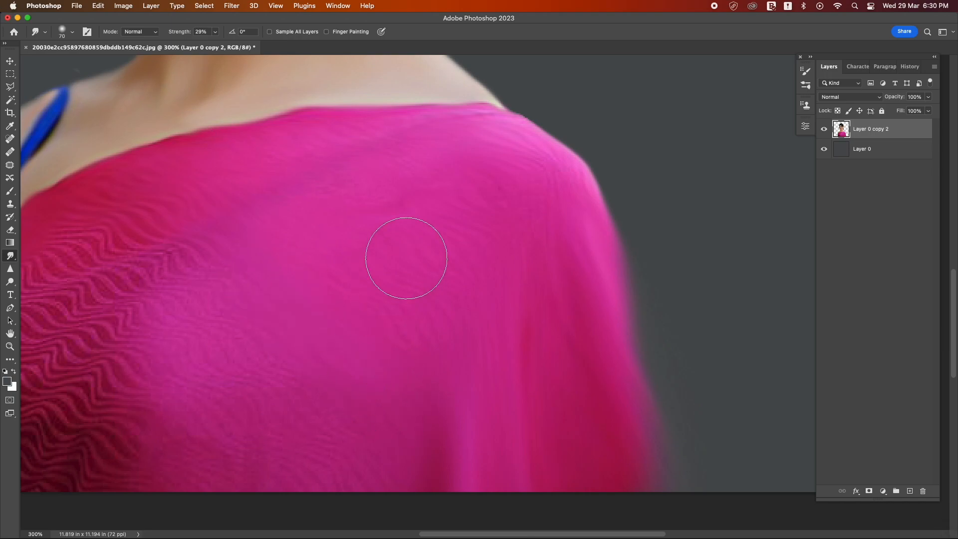
Step: Smudge the wavy pattern in the lower pink fabric toward the dark folds, reducing the brush from 70 to 45 px
scroll(406, 257, down, 3)
scroll(406, 257, left, 3)
mouse_move(257, 329)
mouse_down()
mouse_move(142, 355)
mouse_move(122, 377)
mouse_move(96, 326)
mouse_move(125, 286)
mouse_move(57, 258)
mouse_move(111, 229)
mouse_move(76, 291)
mouse_move(87, 328)
mouse_move(71, 291)
mouse_up()
key(bracketleft)
key(bracketleft)
key(bracketleft)
mouse_move(62, 344)
mouse_down()
mouse_move(71, 406)
mouse_move(94, 363)
mouse_up()
Step: Shape the garment's outer edge below the blue strap into a soft curve against the grey with a 45 px Smudge brush
scroll(149, 324, left, 8)
scroll(148, 324, up, 1)
drag(246, 464, 263, 459)
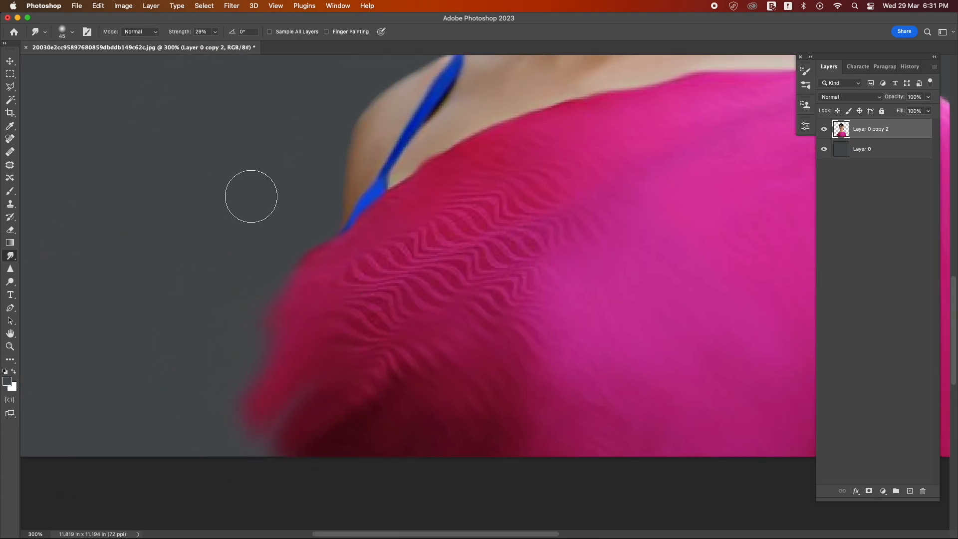
drag(250, 196, 254, 400)
mouse_move(227, 213)
mouse_down()
mouse_move(245, 305)
mouse_move(271, 365)
mouse_move(224, 419)
mouse_up()
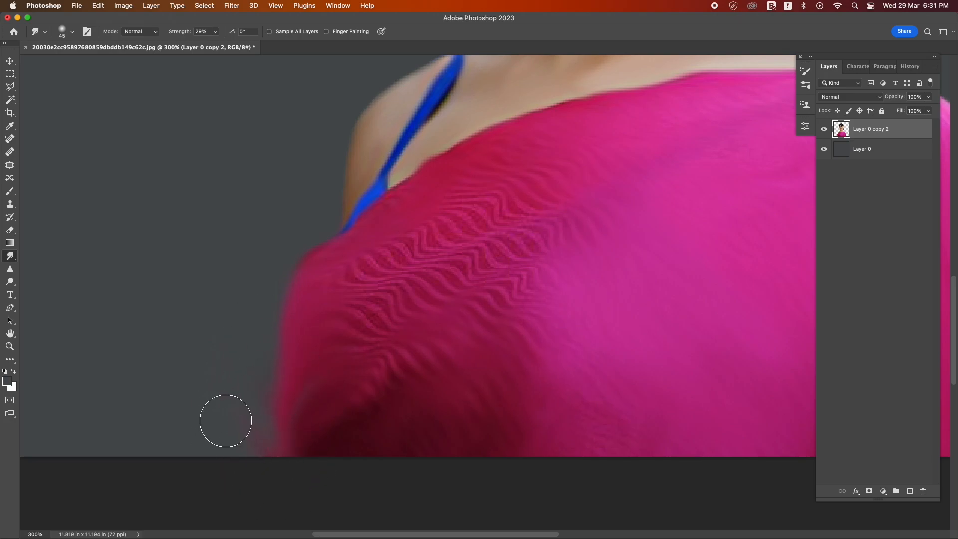
Step: Soften the garment's outer edge down to the dark lower corner with the 45 px Smudge brush
drag(259, 299, 276, 387)
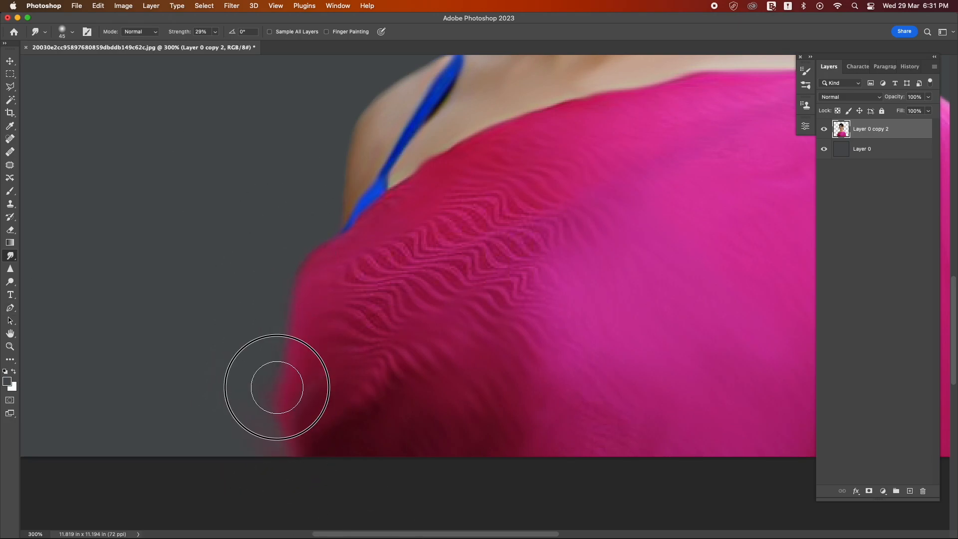
mouse_move(257, 349)
mouse_down()
mouse_move(298, 441)
mouse_move(368, 521)
mouse_up()
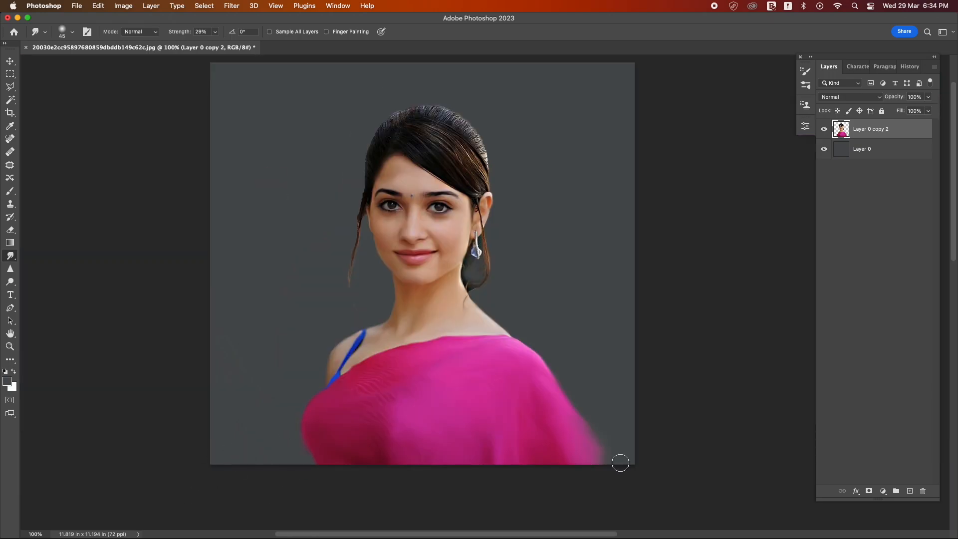
Step: Smudge the sparse inner end and the outer tail of the earring-side eyebrow with a 10 px brush
key(z)
click(559, 190)
click(451, 247)
click(459, 288)
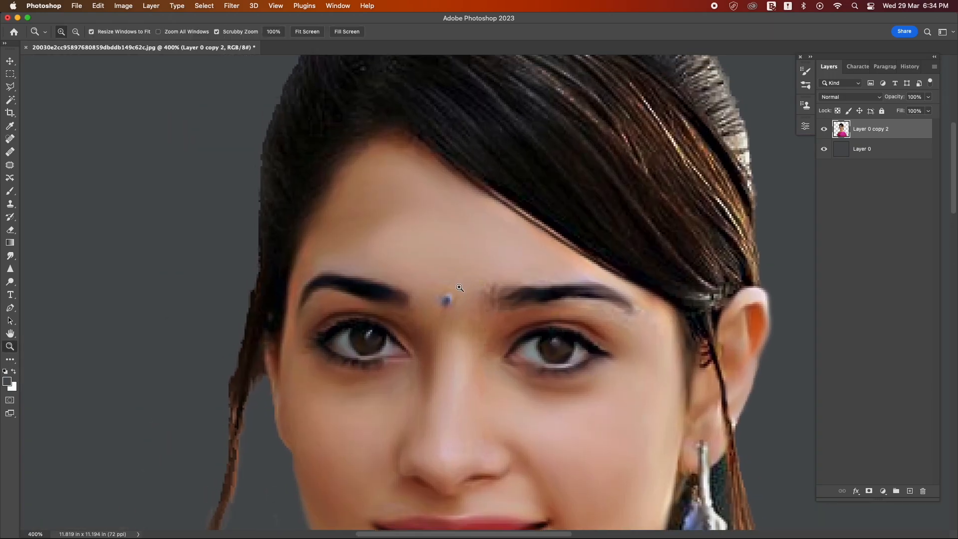
click(13, 258)
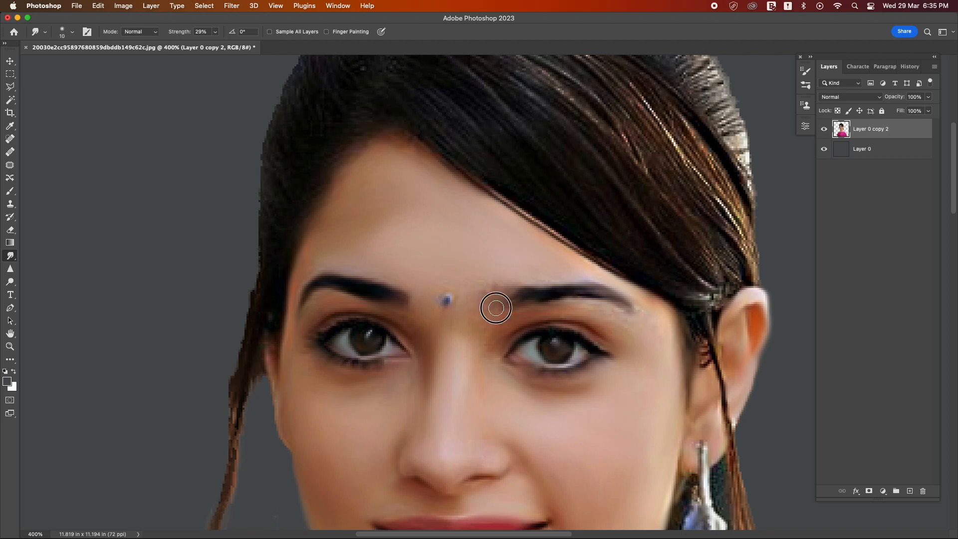
mouse_move(527, 298)
mouse_down()
mouse_move(490, 292)
mouse_move(478, 349)
mouse_move(485, 341)
mouse_up()
drag(483, 382, 481, 386)
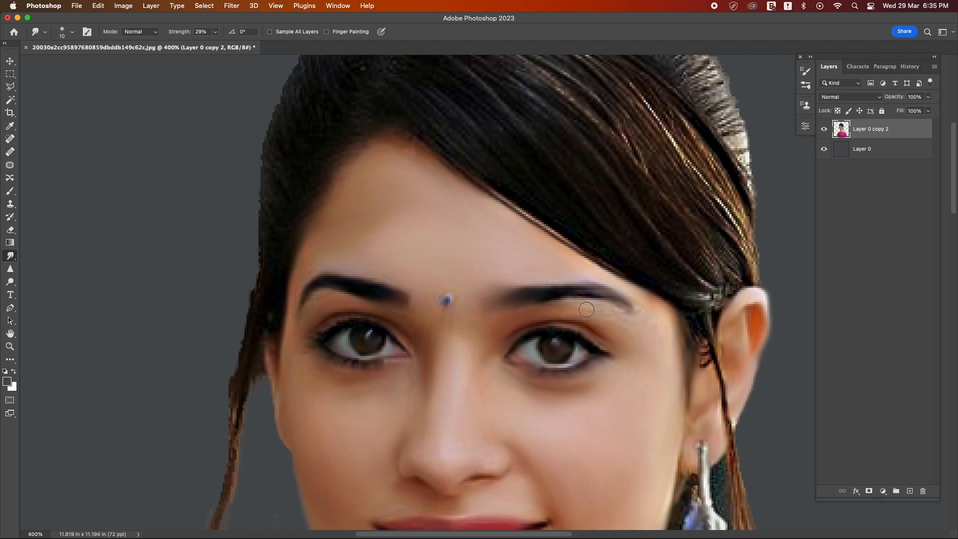
mouse_move(608, 317)
mouse_down()
mouse_move(624, 324)
mouse_move(640, 308)
mouse_up()
Step: Blend the nose bridge and the side of the nose, and soften the bindi between the eyebrows, with a 10 px brush
drag(459, 330, 464, 334)
drag(467, 327, 476, 304)
mouse_move(466, 375)
mouse_down()
mouse_move(470, 386)
mouse_move(457, 320)
mouse_up()
drag(466, 331, 473, 355)
drag(455, 324, 455, 356)
scroll(488, 447, down, 4)
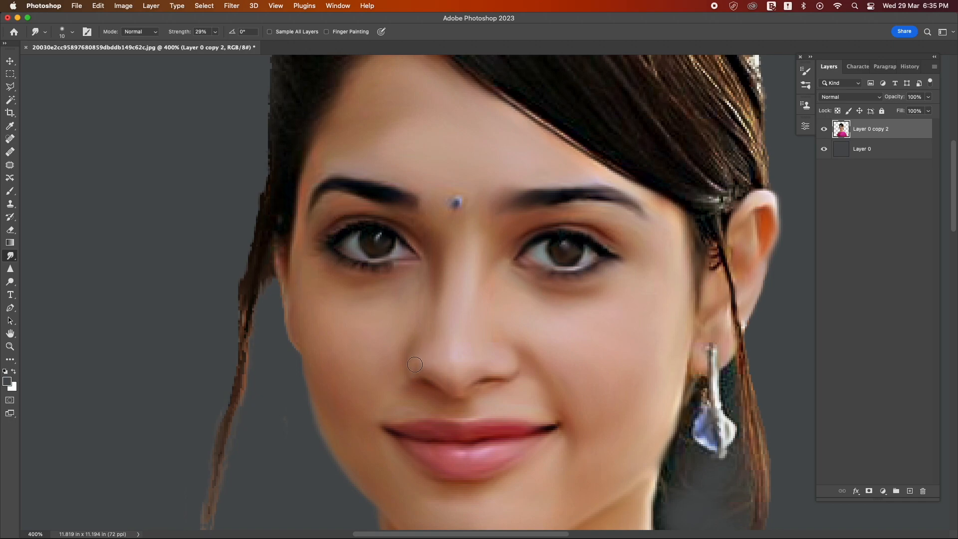
mouse_move(393, 358)
mouse_down()
mouse_move(410, 335)
mouse_move(397, 342)
mouse_move(401, 361)
mouse_move(419, 306)
mouse_up()
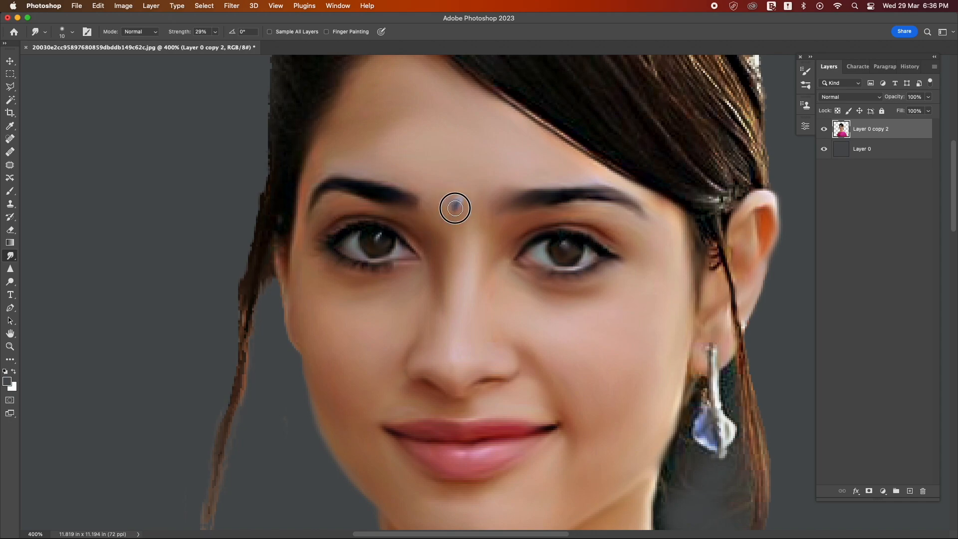
drag(453, 205, 457, 204)
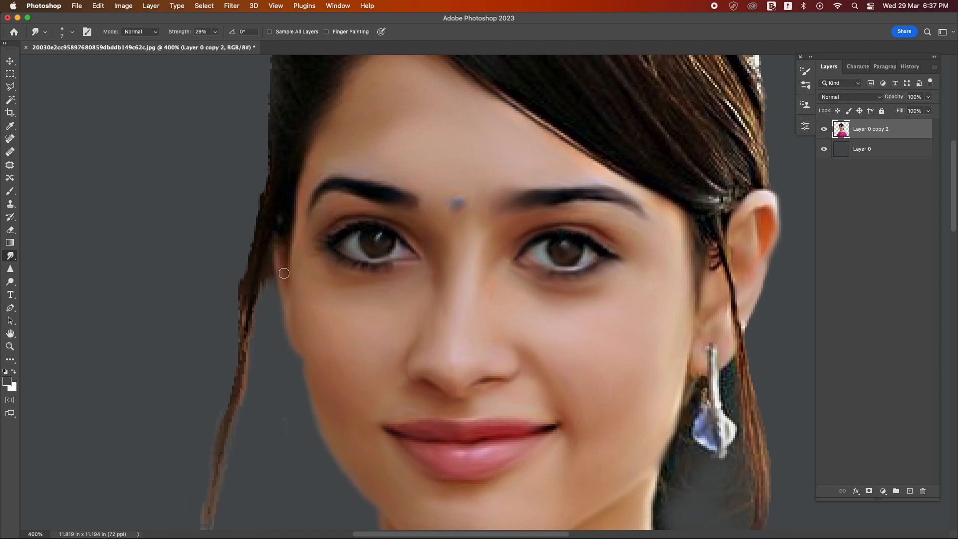
Step: Smudge the face's outer cheek contour opposite the earring, varying the brush size for the stroke
key(])
key(])
key(])
key(])
drag(307, 383, 302, 359)
key([)
key([)
key([)
key([)
scroll(367, 370, left, 1)
Step: Try to smudge the lower cheek toward the jaw on the earring side with a 25 px brush
key(])
key(])
key(])
key(])
key(])
key(])
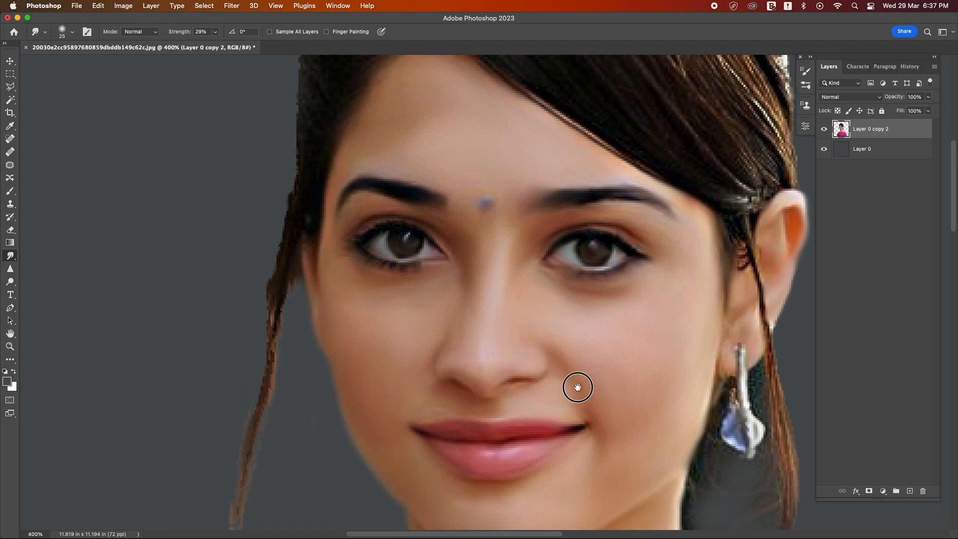
scroll(575, 384, down, 5)
mouse_move(596, 383)
mouse_down()
mouse_move(650, 253)
mouse_move(675, 336)
mouse_move(652, 357)
mouse_up()
key(super+z)
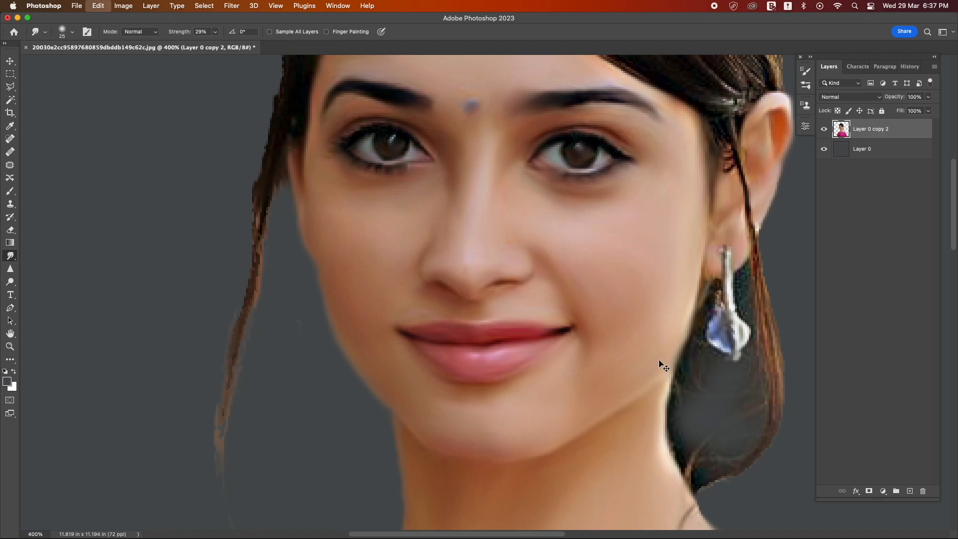
Step: Smooth the forehead skin above the eyebrow opposite the earring with a 25 px Smudge brush
key(z)
alt+click(590, 314)
alt+click(590, 315)
alt+click(590, 315)
mouse_move(582, 279)
mouse_down()
mouse_move(484, 301)
mouse_move(456, 347)
mouse_up()
click(469, 278)
click(455, 280)
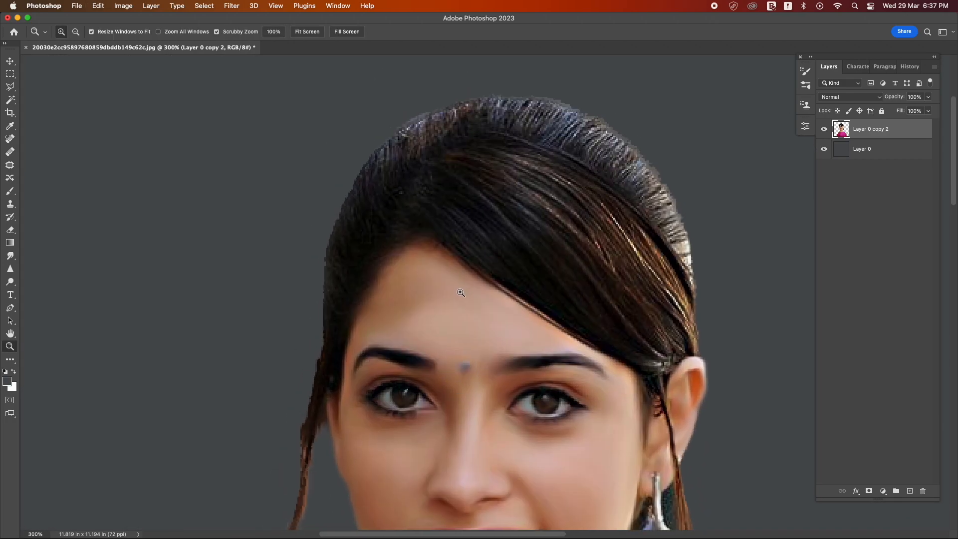
drag(406, 320, 364, 337)
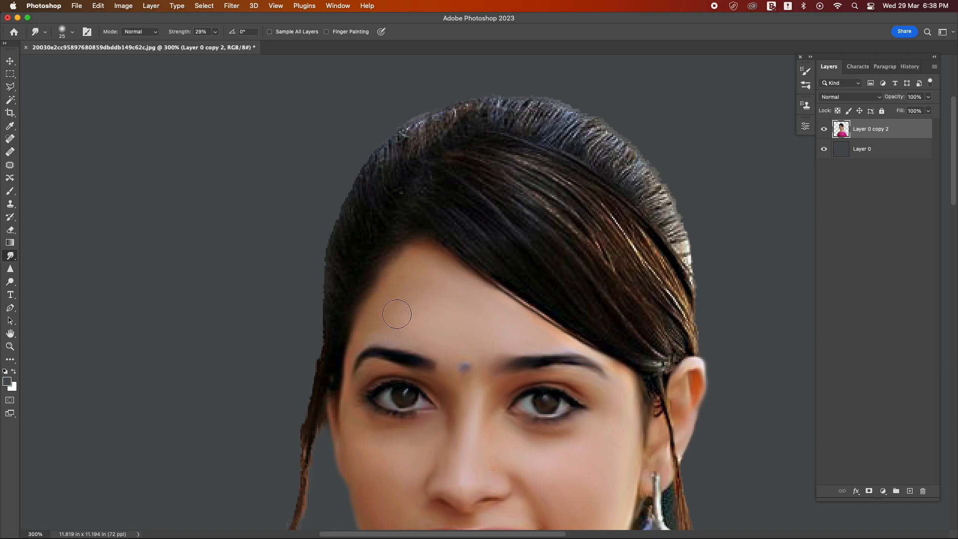
mouse_move(416, 333)
mouse_down()
mouse_move(388, 330)
mouse_move(485, 237)
mouse_up()
Step: Soften the edge where the forehead meets the hairline with a 10 px Smudge brush
alt+click(418, 327)
alt+click(419, 327)
alt+click(419, 326)
super+click(432, 327)
super+click(432, 327)
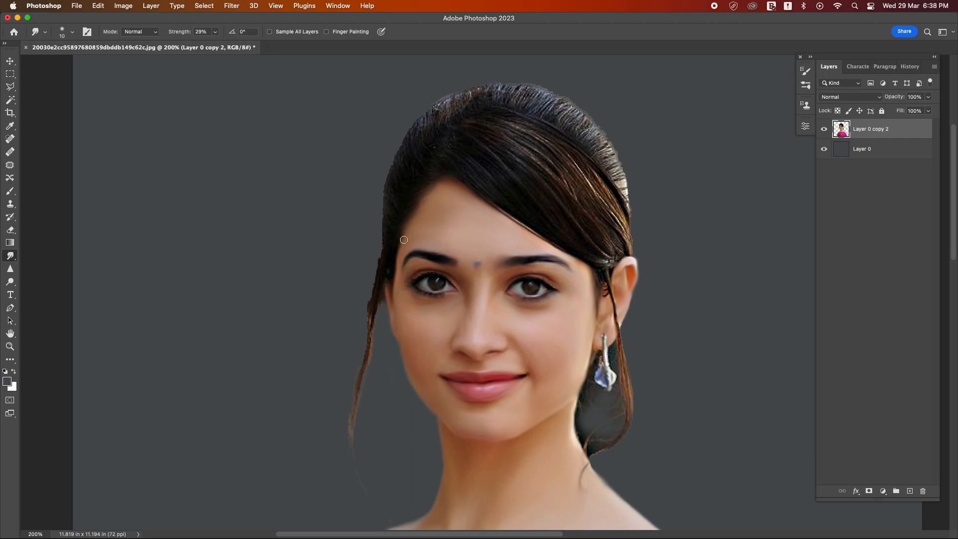
drag(424, 199, 445, 192)
Step: Blend the forehead and cheek tones into smooth skin with a 30 px Smudge brush
scroll(414, 241, down, 1)
key(bracketright)
key(bracketright)
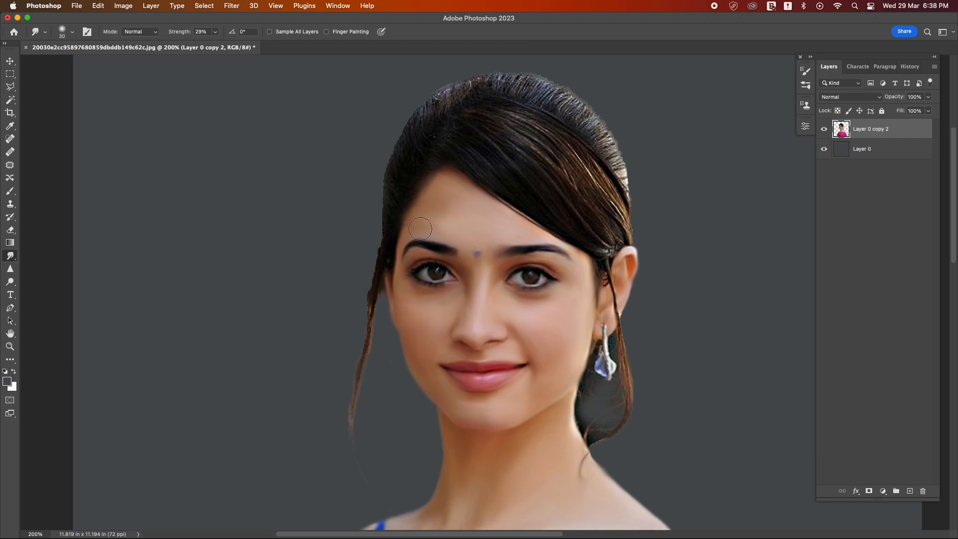
mouse_move(446, 212)
mouse_down()
mouse_move(455, 207)
mouse_move(433, 193)
mouse_move(425, 219)
mouse_up()
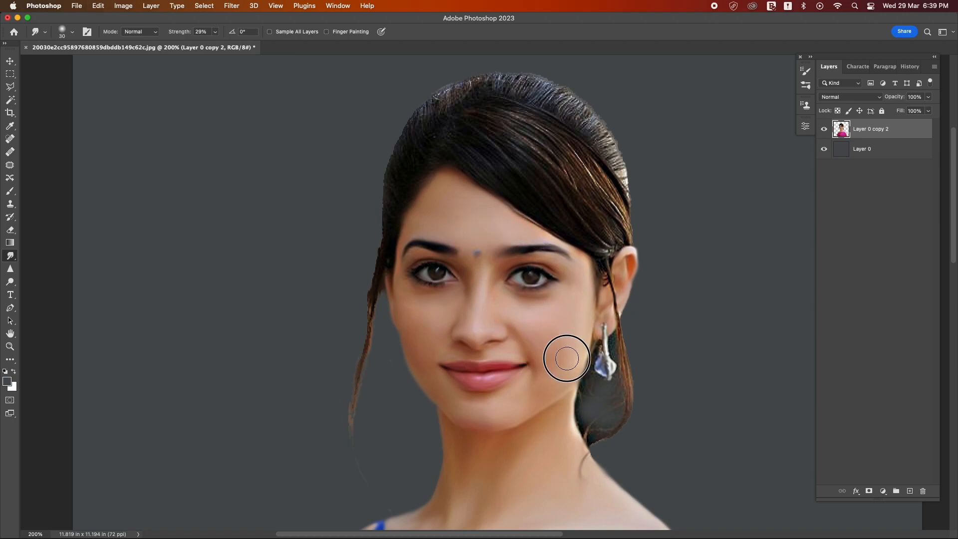
Step: Smooth the neck and upper chest skin above the pink neckline with the 30 px Smudge brush
scroll(519, 409, down, 4)
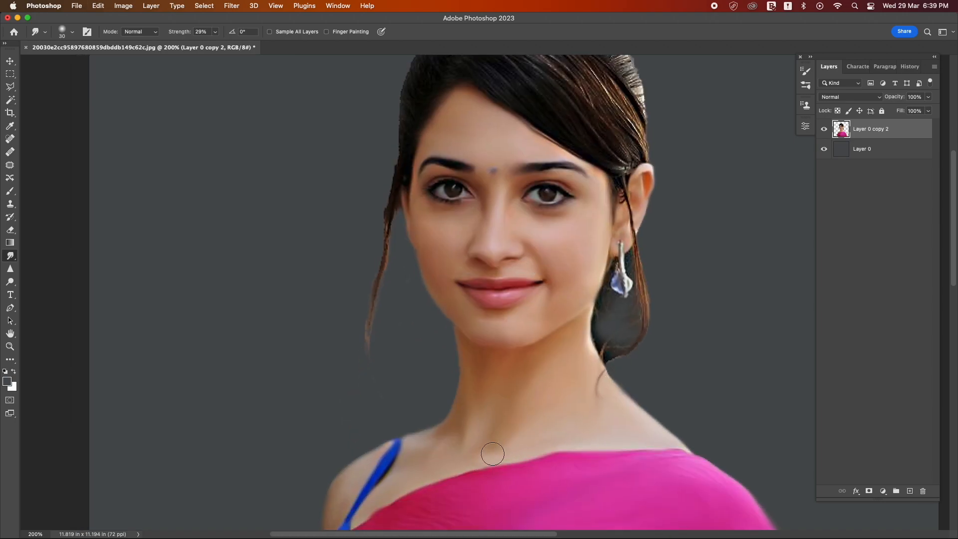
drag(549, 415, 654, 344)
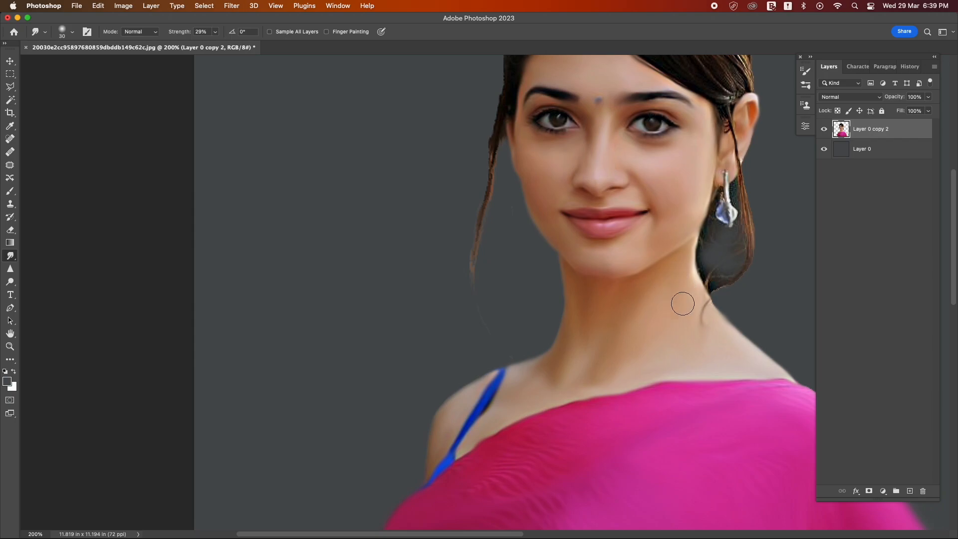
drag(684, 329, 547, 291)
Step: Smudge the side-swept front hair along its strands toward the ear, reducing the brush from 30 to 20 px
drag(520, 102, 468, 387)
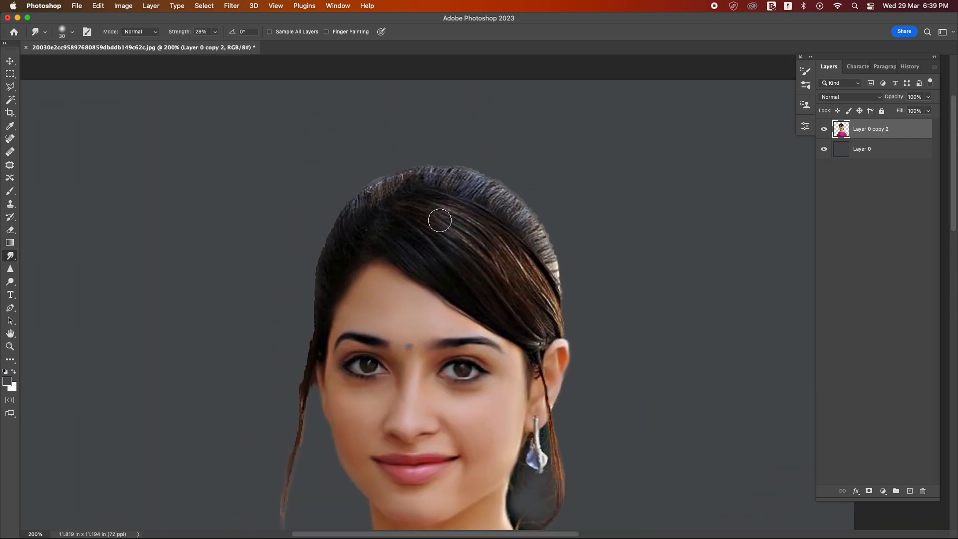
mouse_move(555, 309)
mouse_down()
mouse_move(504, 256)
mouse_move(514, 252)
mouse_move(554, 319)
mouse_move(543, 332)
mouse_up()
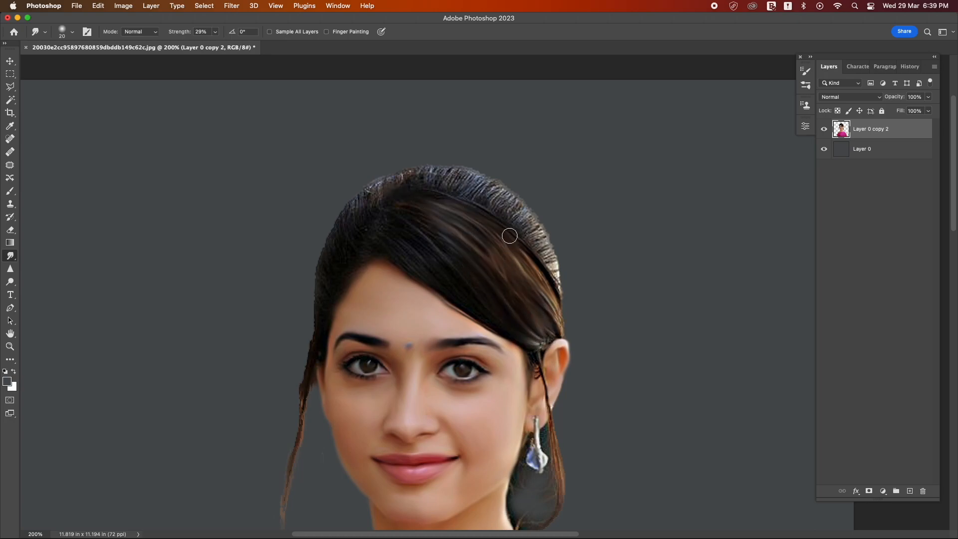
drag(573, 274, 554, 299)
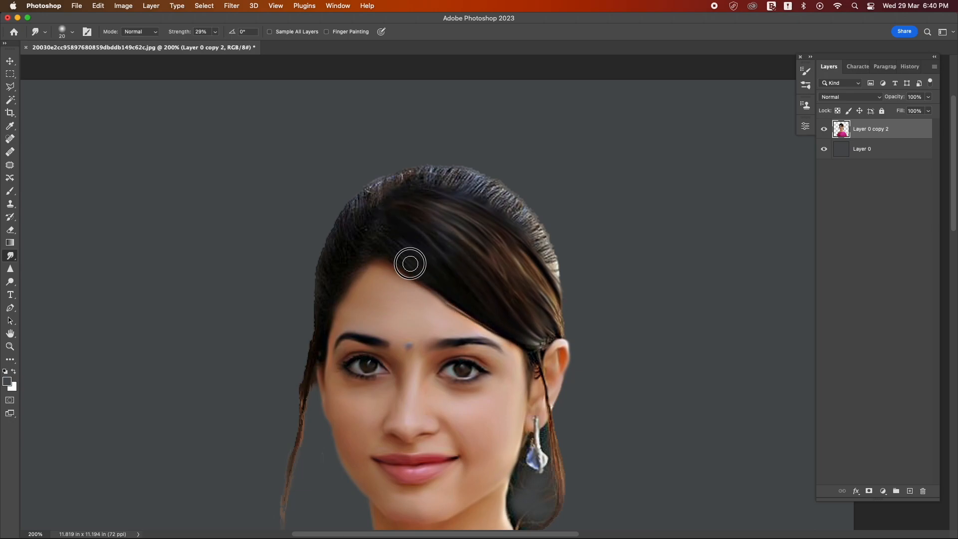
Step: Smudge the temple hair and the crown's textured strands into soft hair with a 20 px brush
mouse_move(328, 288)
mouse_down()
mouse_move(337, 238)
mouse_move(345, 248)
mouse_up()
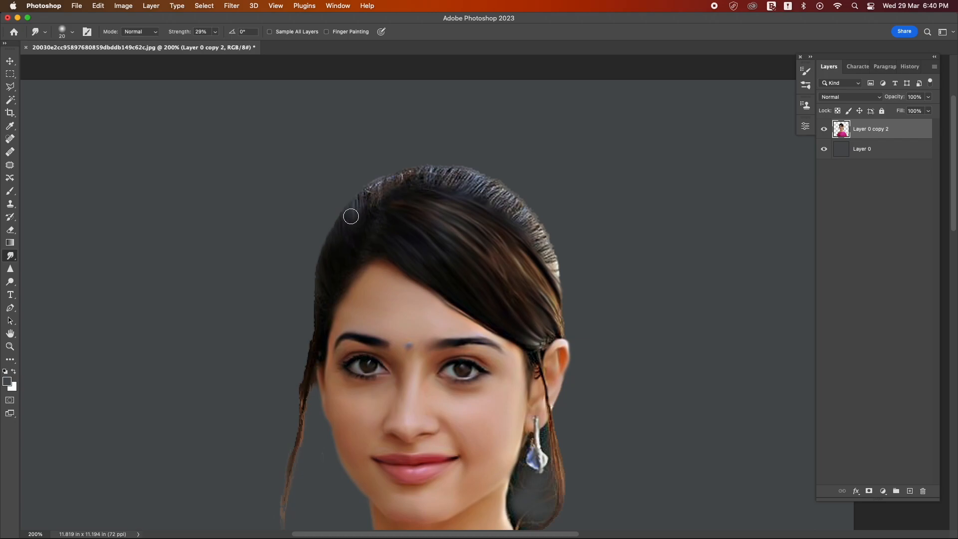
mouse_move(349, 216)
mouse_down()
mouse_move(381, 182)
mouse_move(367, 163)
mouse_move(403, 186)
mouse_move(410, 170)
mouse_move(534, 212)
mouse_move(530, 239)
mouse_move(564, 285)
mouse_move(554, 312)
mouse_move(562, 332)
mouse_move(533, 339)
mouse_up()
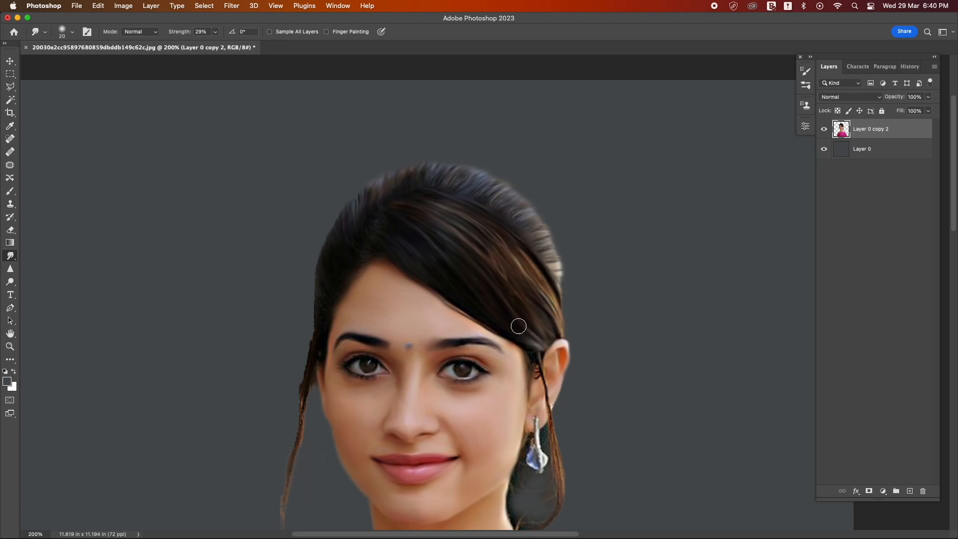
drag(326, 287, 320, 283)
Step: Smooth the hair's outer edge and the long loose strand opposite the earring, using 9 px and 8 px Smudge brushes
key(z)
click(320, 327)
click(321, 327)
drag(422, 192, 551, 257)
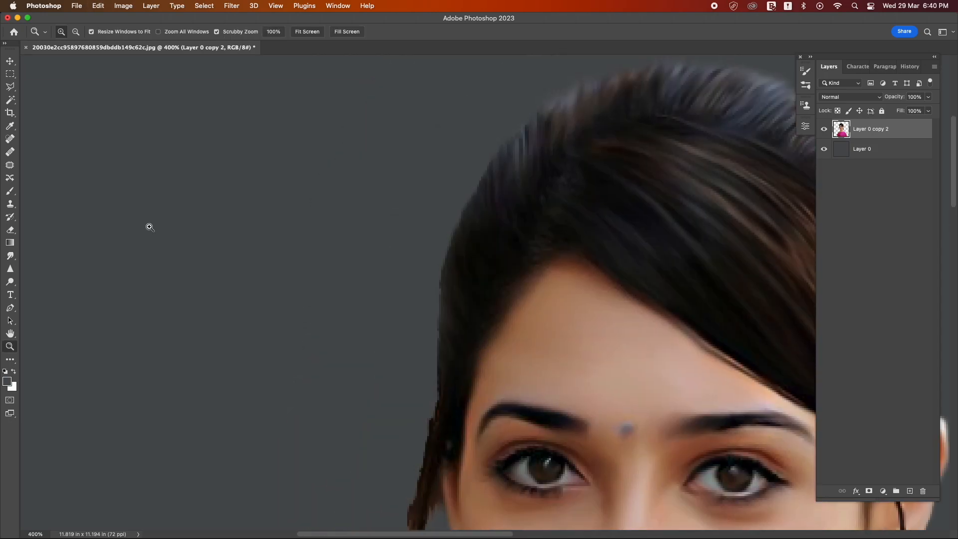
click(10, 255)
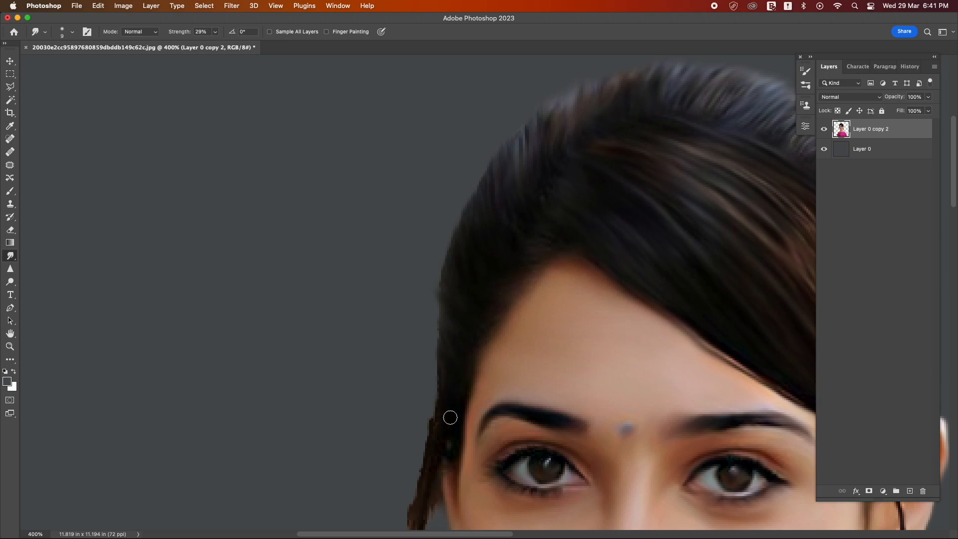
scroll(450, 417, down, 8)
scroll(450, 417, left, 3)
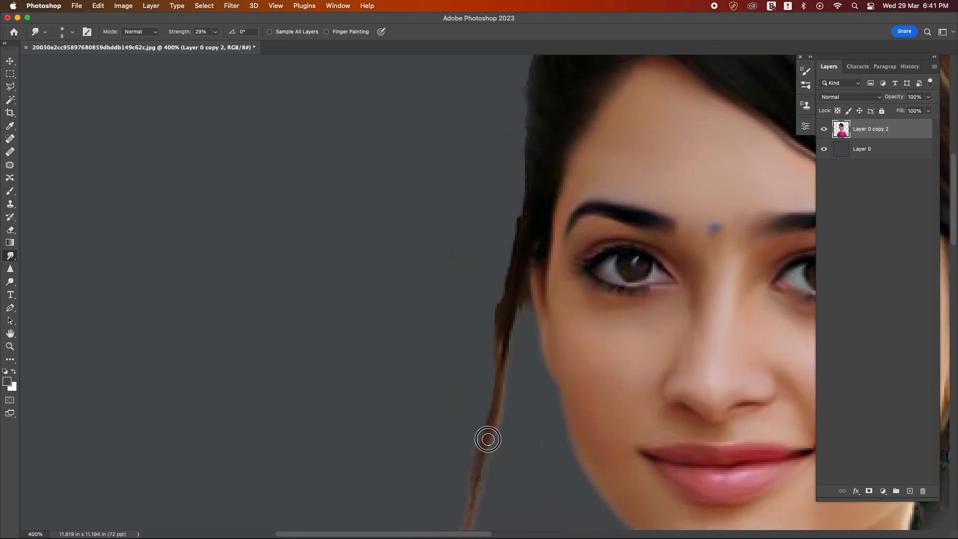
drag(487, 435, 554, 302)
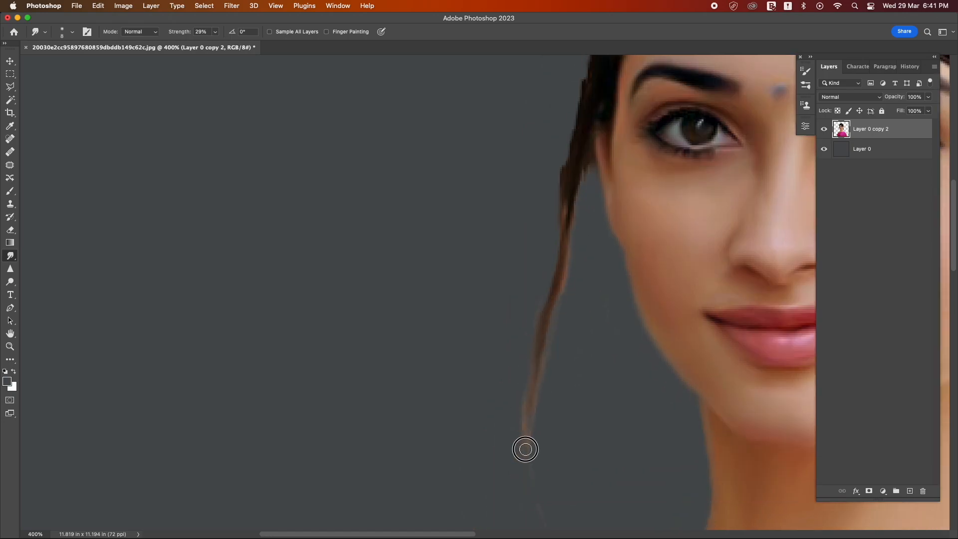
scroll(532, 337, down, 5)
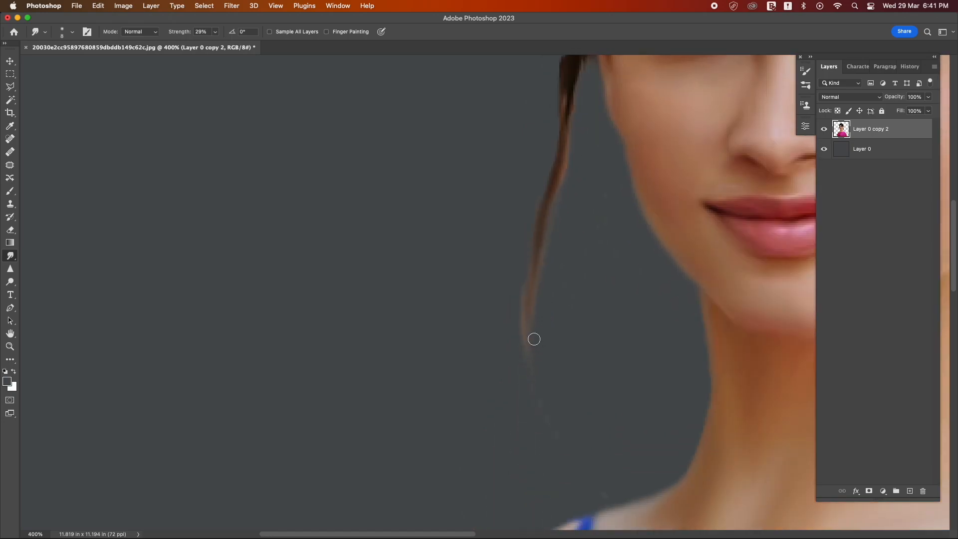
Step: Smudge the loose hair strand behind the earring and its dark jagged inner edges with an 8 px brush
scroll(525, 309, right, 10)
scroll(501, 230, up, 3)
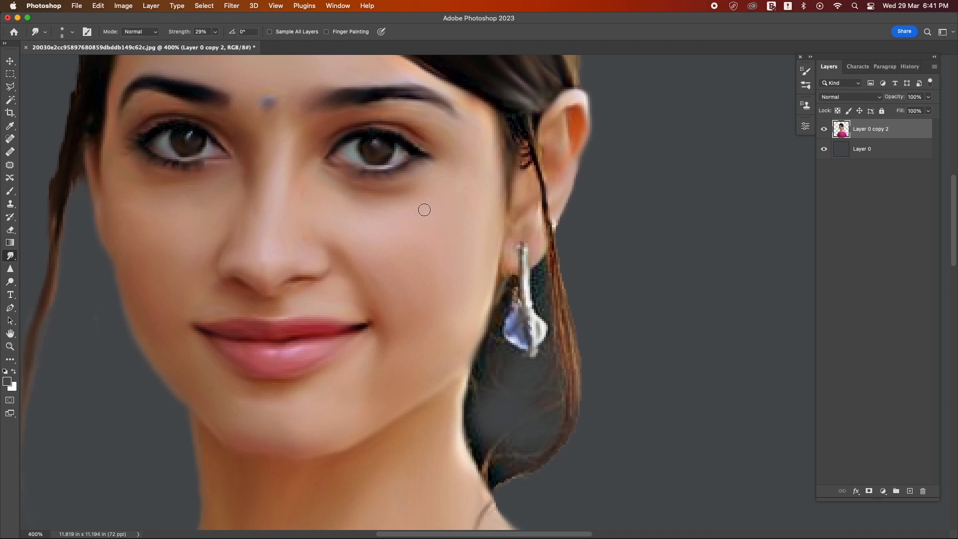
drag(536, 161, 569, 365)
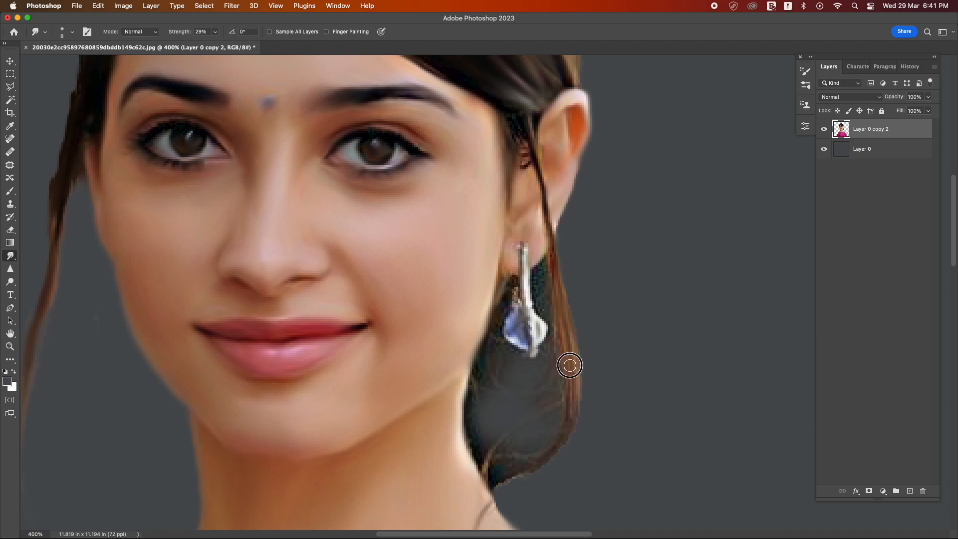
mouse_move(555, 326)
mouse_down()
mouse_move(566, 409)
mouse_move(553, 454)
mouse_move(510, 463)
mouse_move(473, 424)
mouse_up()
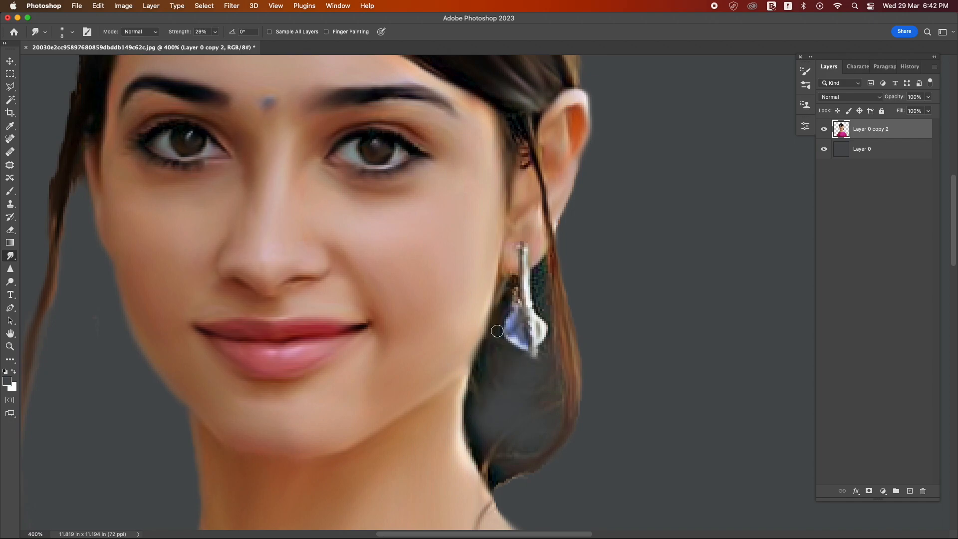
mouse_move(540, 278)
mouse_down()
mouse_move(540, 317)
mouse_move(547, 265)
mouse_up()
drag(557, 384, 553, 406)
mouse_move(497, 483)
mouse_down()
mouse_move(529, 475)
mouse_move(491, 467)
mouse_up()
Step: Taper the small hair wisp on the neck and soften the dark hair beside it with the 8 px Smudge brush
drag(517, 456, 564, 316)
drag(529, 375, 506, 430)
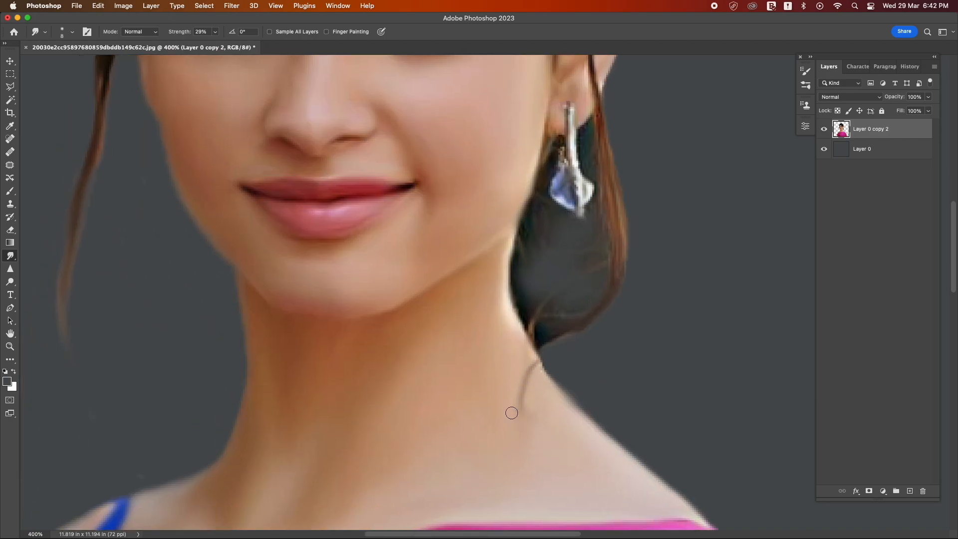
drag(530, 377, 535, 349)
mouse_move(551, 337)
mouse_down()
mouse_move(533, 352)
mouse_move(515, 319)
mouse_move(525, 313)
mouse_move(545, 368)
mouse_move(504, 272)
mouse_move(490, 293)
mouse_move(507, 321)
mouse_move(501, 271)
mouse_up()
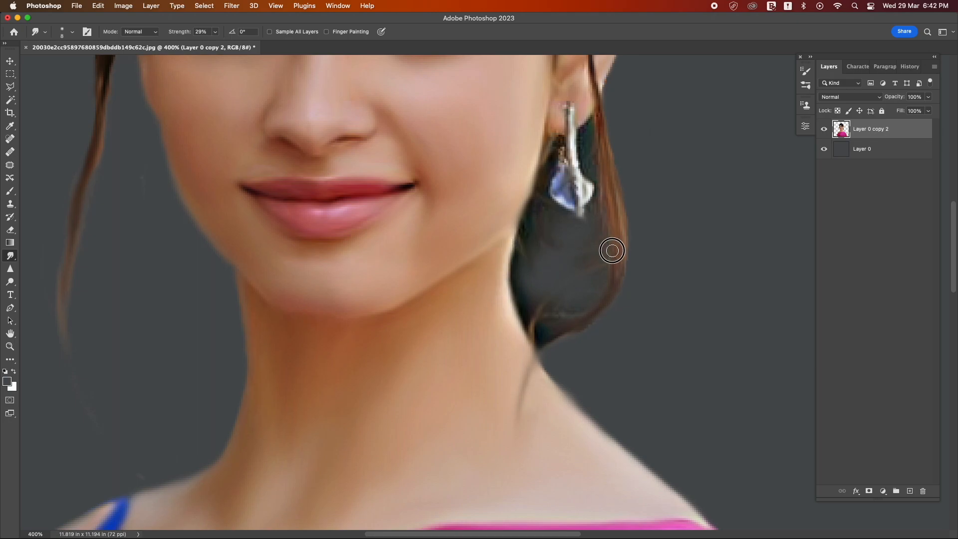
Step: Smooth the jagged outer edge of the hair beside the eye opposite the earring with the 8 px Smudge brush
scroll(623, 299, up, 10)
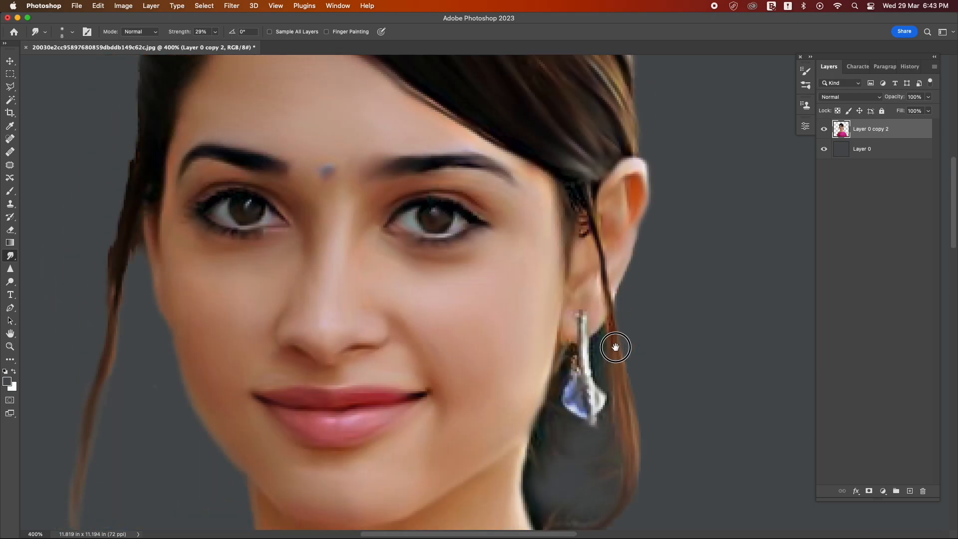
scroll(584, 181, up, 5)
scroll(665, 258, up, 5)
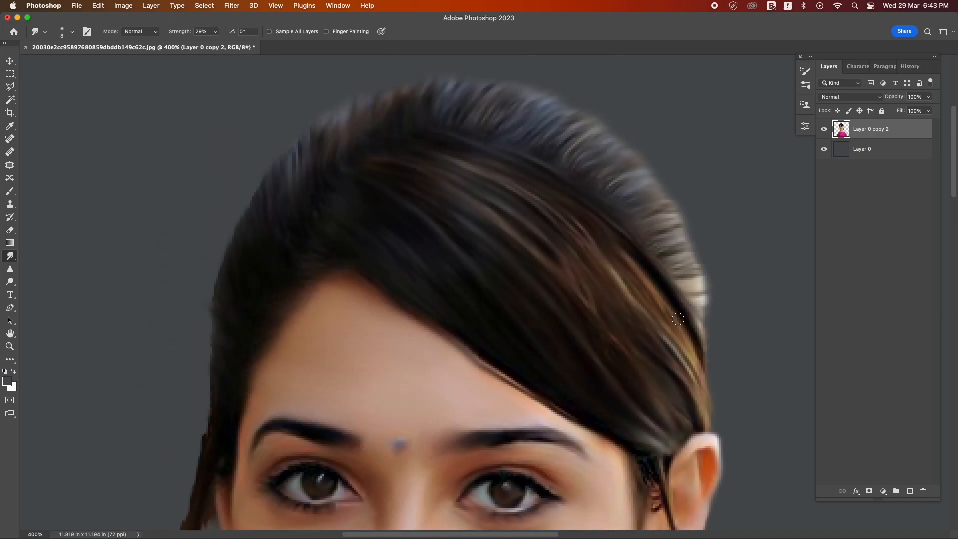
scroll(563, 179, left, 5)
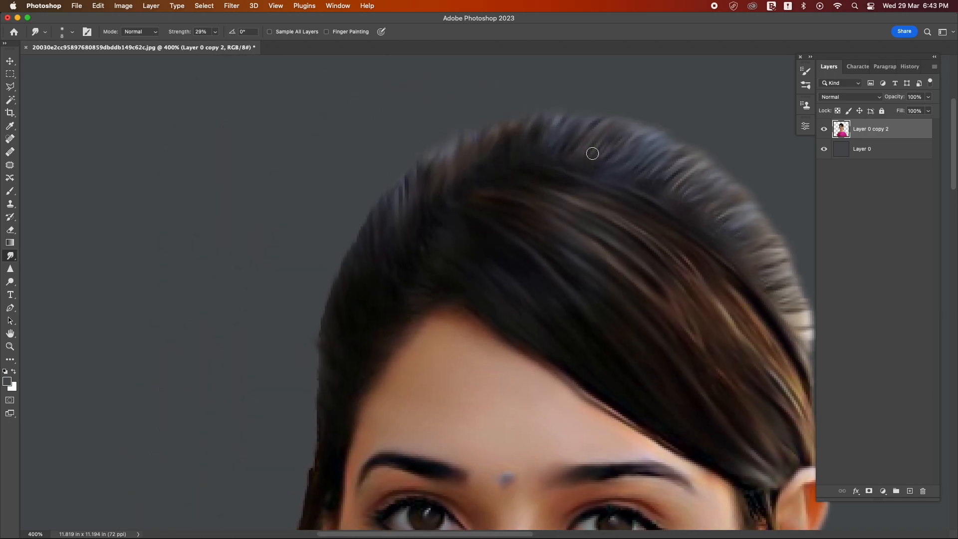
scroll(695, 205, right, 5)
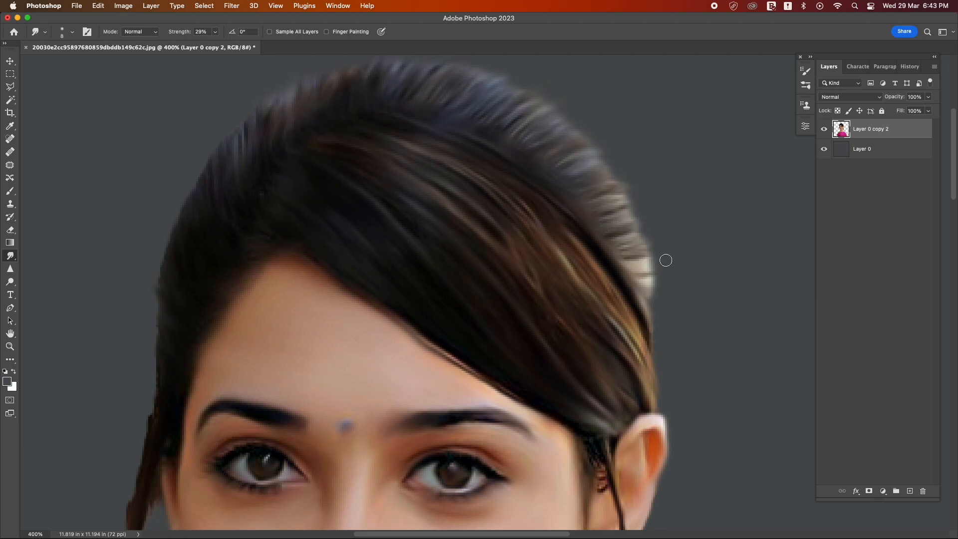
scroll(374, 237, left, 4)
scroll(374, 238, down, 3)
scroll(382, 138, down, 8)
scroll(382, 138, left, 5)
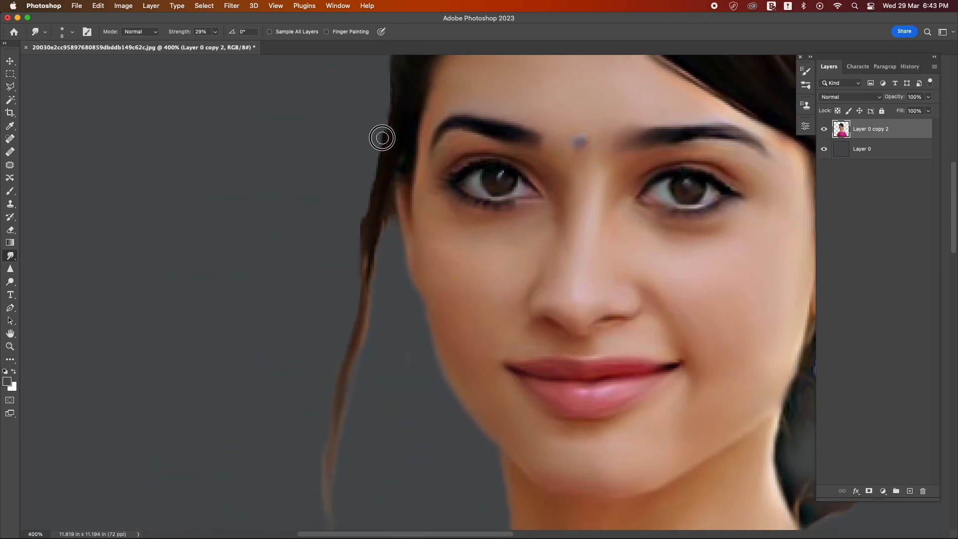
mouse_move(382, 138)
mouse_down()
mouse_move(379, 227)
mouse_move(362, 200)
mouse_move(362, 224)
mouse_up()
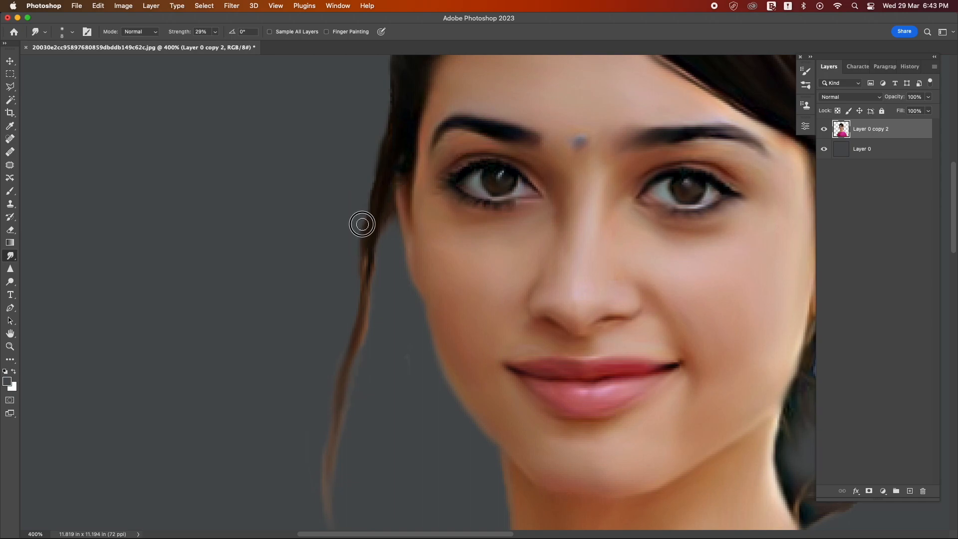
scroll(391, 233, up, 4)
scroll(391, 233, right, 1)
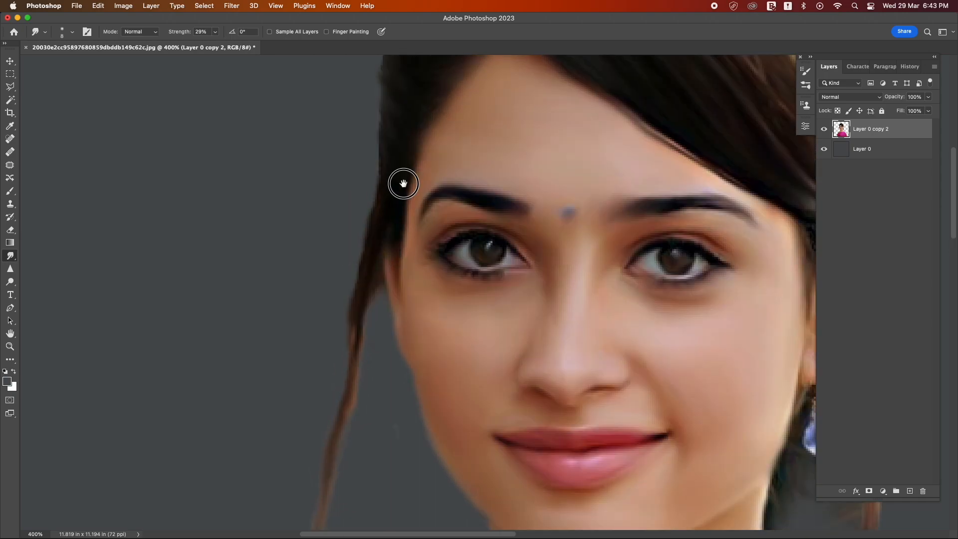
Step: Sample the iris colour and adjust it to a brighter orange-brown as the foreground colour
scroll(403, 183, up, 3)
scroll(403, 184, right, 5)
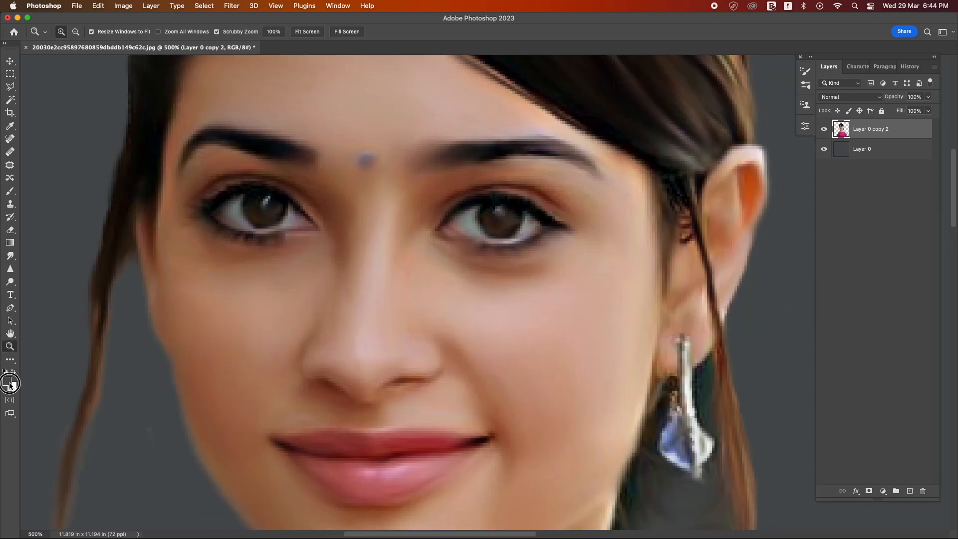
click(7, 381)
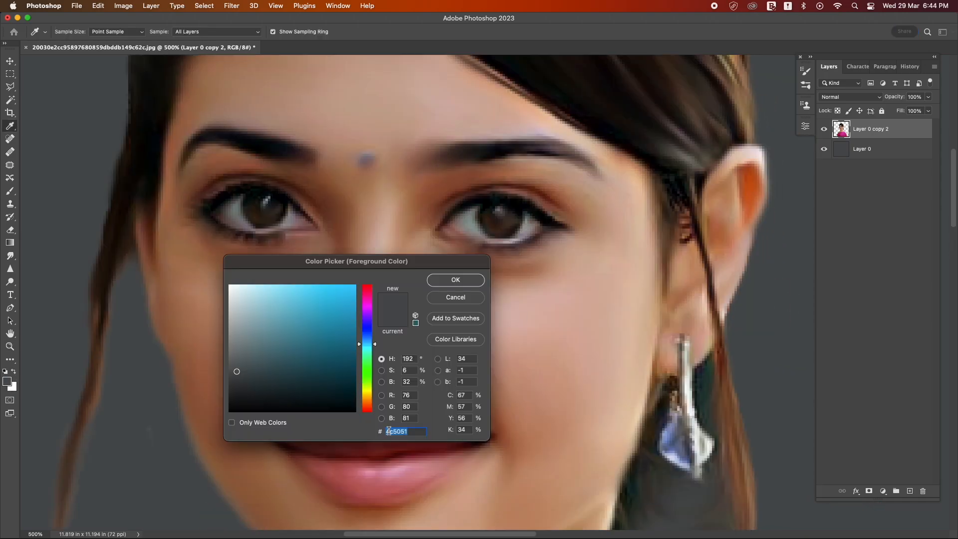
mouse_move(367, 402)
mouse_down()
mouse_move(343, 362)
mouse_move(341, 331)
mouse_up()
scroll(509, 249, left, 2)
click(528, 228)
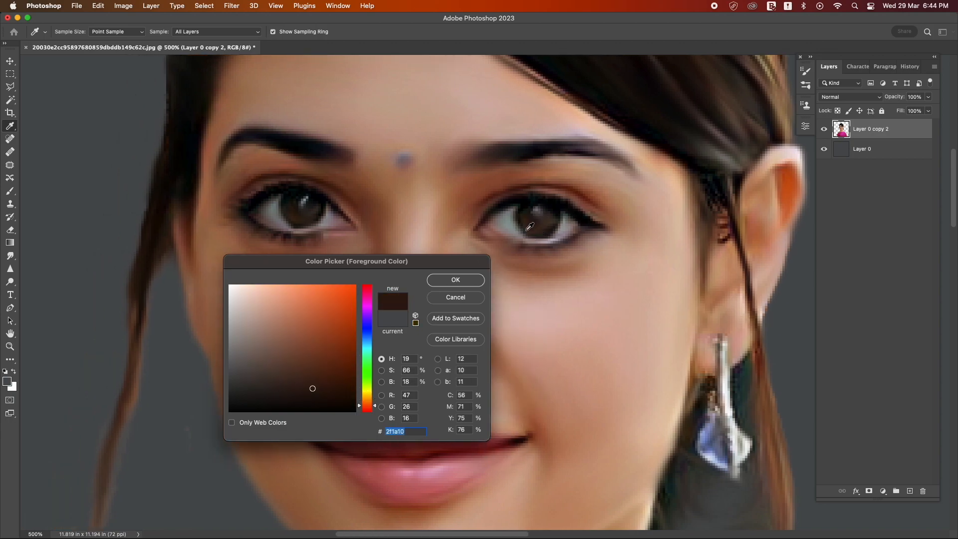
drag(313, 390, 331, 368)
drag(367, 405, 366, 400)
click(456, 279)
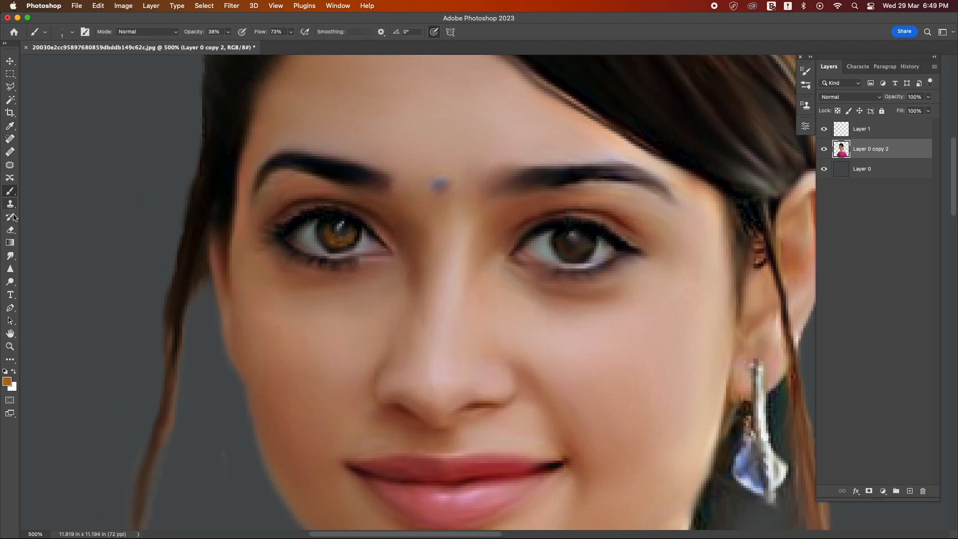
Step: Select Layer 1 and soften its orange paint in the iris with the Smudge tool at 30% strength
click(10, 256)
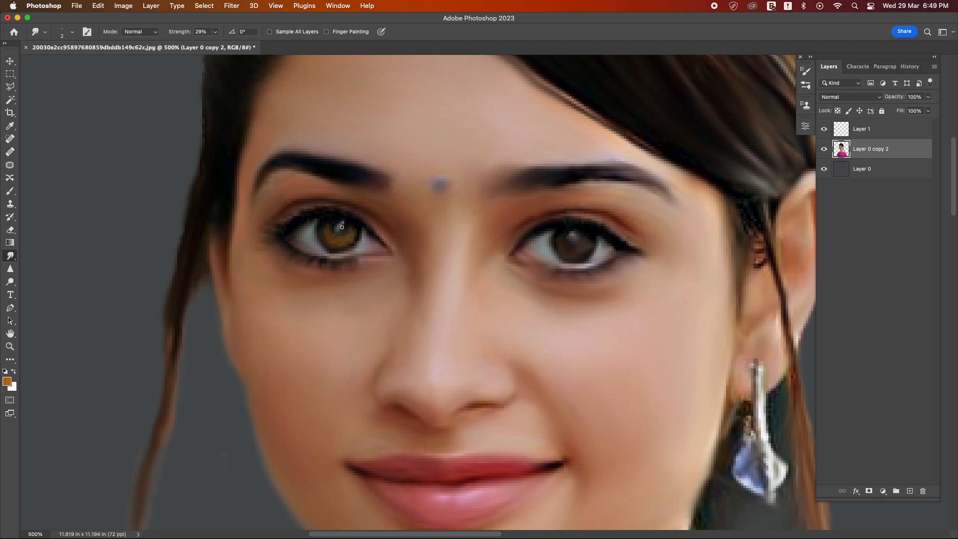
key(3)
click(831, 137)
click(349, 242)
key(Return)
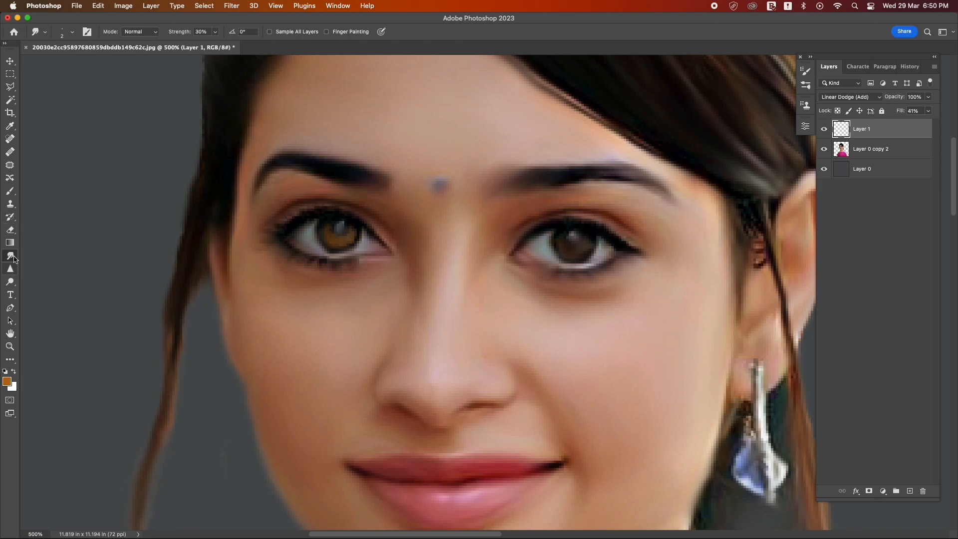
Step: Add a new layer for the white iris highlight and toggle the painted eye layer off and on to compare
key(b)
key(super+shift+n)
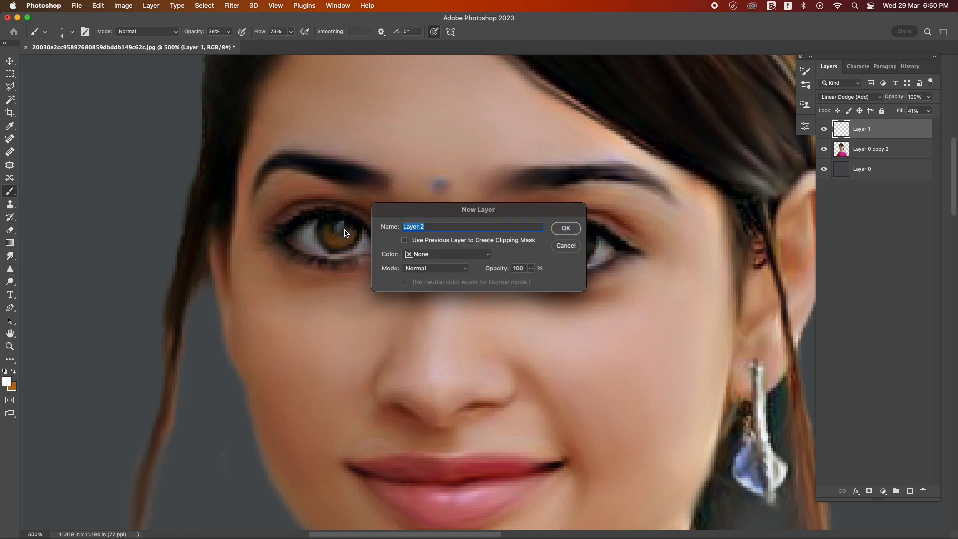
key(Return)
click(824, 130)
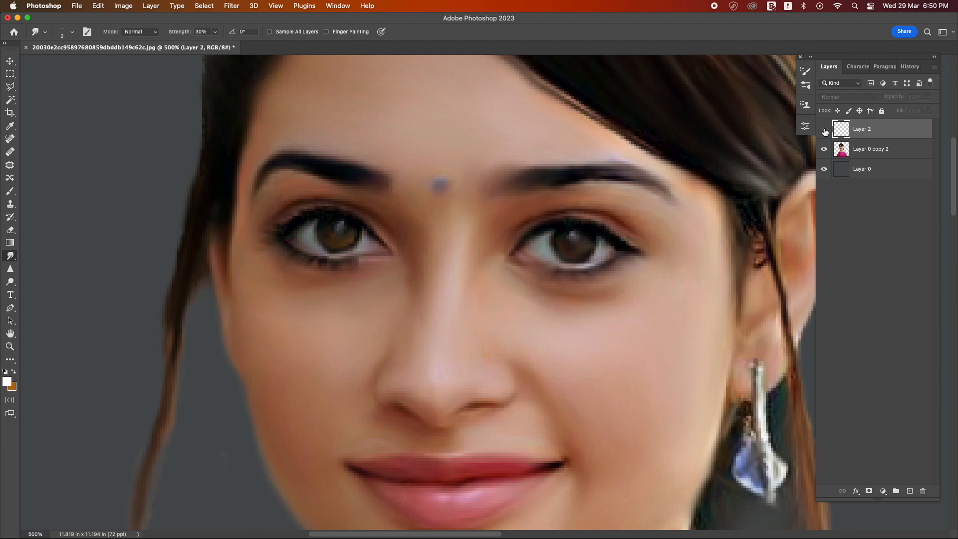
click(823, 131)
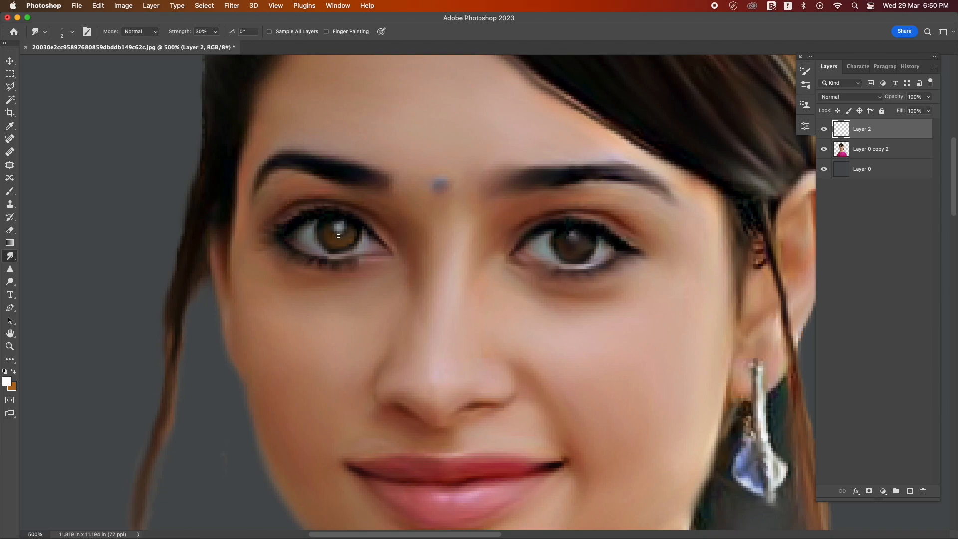
Step: Duplicate the painted iris layer and place the copy, flipped horizontally, over the iris of the eye nearer the earring
key(v)
key(super+j)
key(super+t)
scroll(354, 233, left, 1)
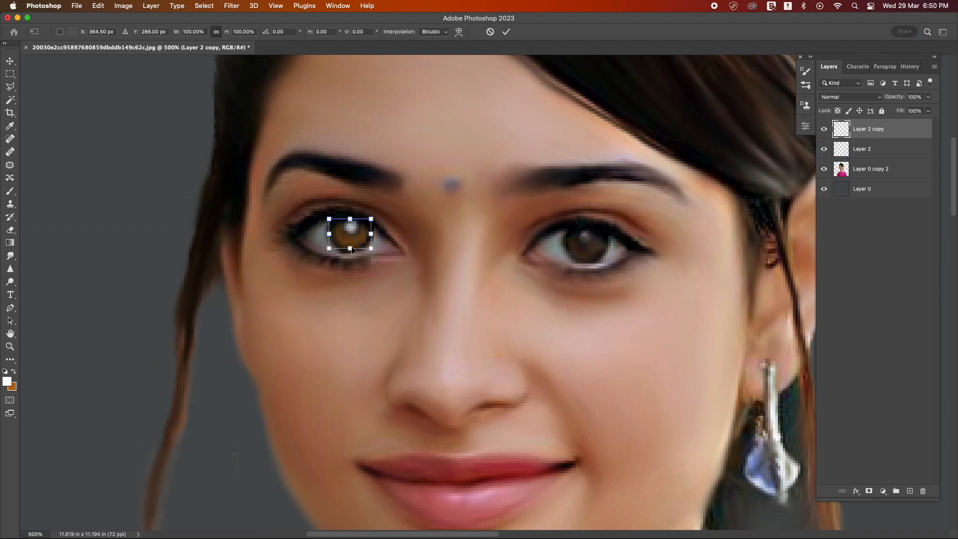
drag(355, 233, 598, 248)
right_click(592, 247)
click(630, 482)
key(Return)
click(591, 250)
Step: Examine both painted irises at different zoom levels to compare their colour and highlights
key(z)
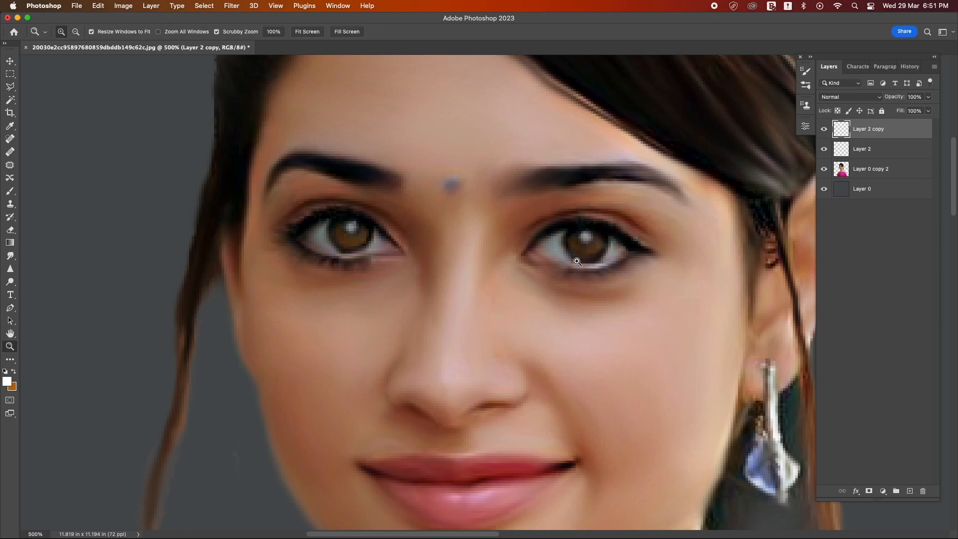
alt+click(560, 269)
alt+click(560, 269)
alt+click(561, 272)
alt+click(566, 282)
alt+click(576, 294)
click(590, 302)
click(579, 294)
click(571, 290)
click(520, 285)
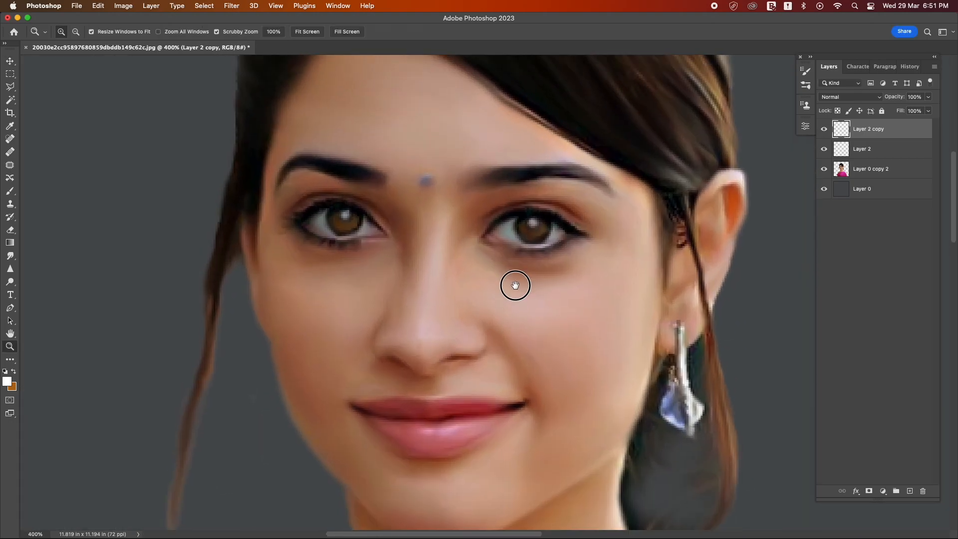
click(515, 284)
click(517, 284)
scroll(524, 283, up, 2)
alt+click(538, 282)
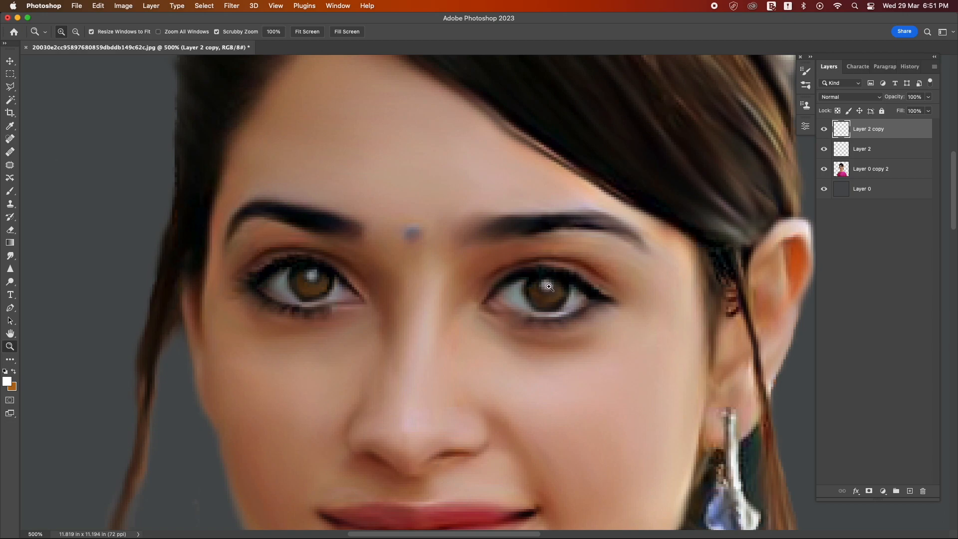
Step: Choose the Smudge tool and set the foreground colour to a dark orange-brown
click(16, 256)
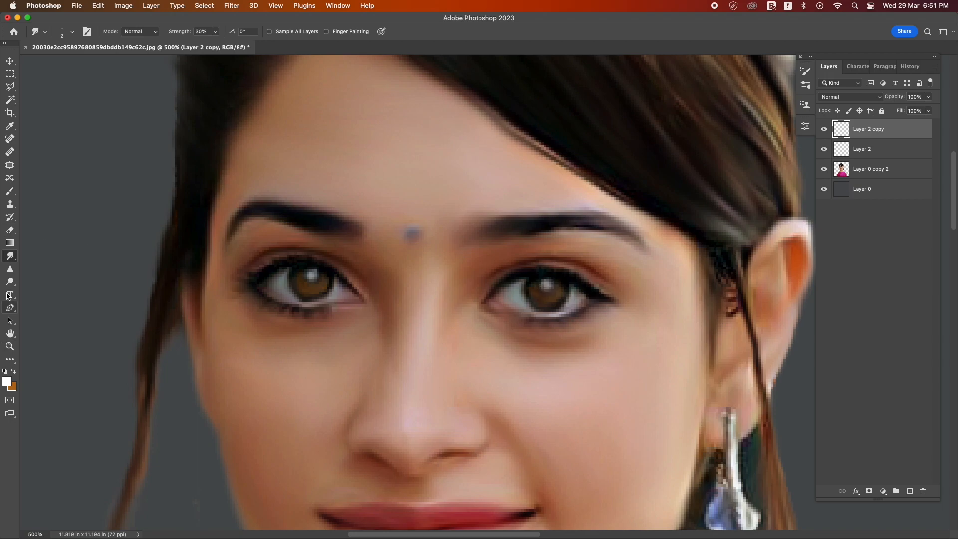
click(7, 381)
click(366, 402)
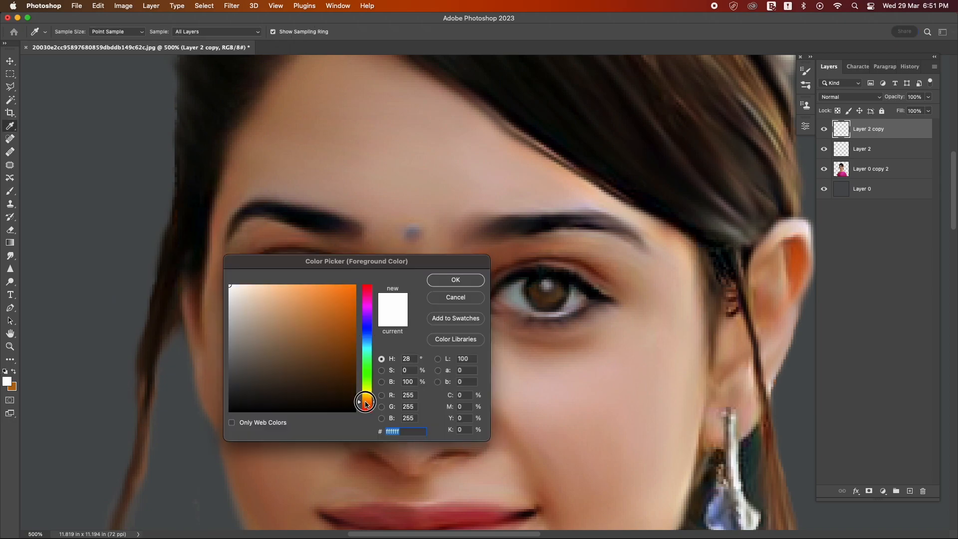
click(323, 385)
click(455, 280)
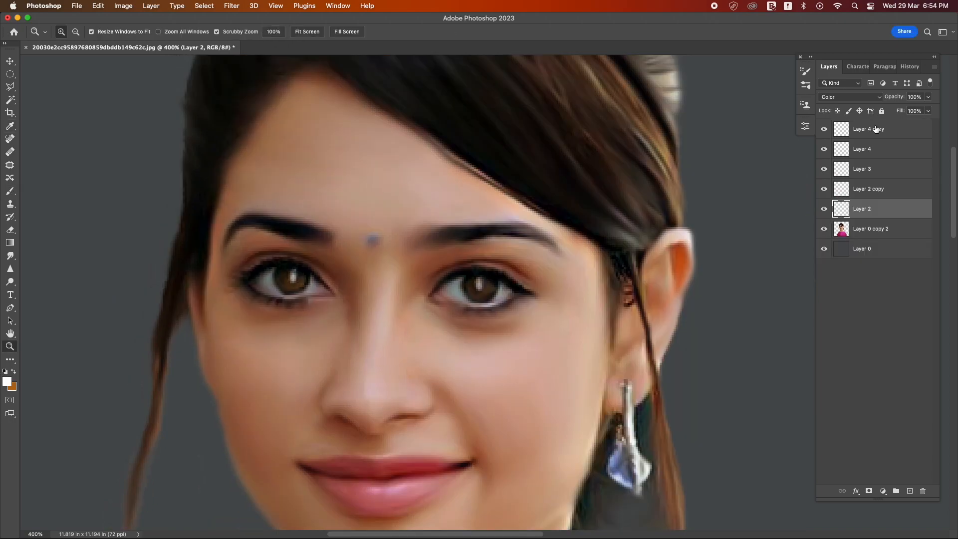
Step: Set the blend mode of the Layer 4 copy and Layer 4 layers to Color
click(873, 129)
click(849, 97)
click(848, 364)
click(860, 151)
click(849, 98)
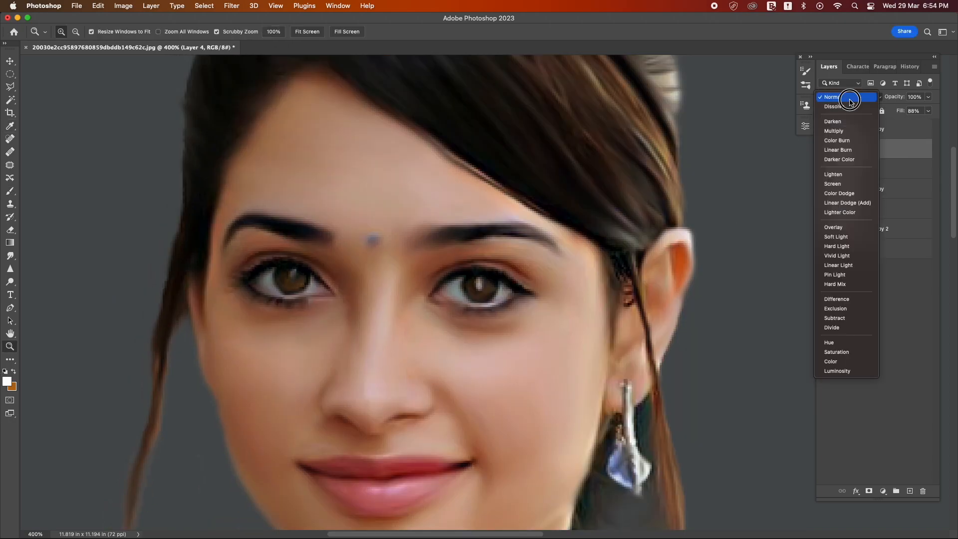
click(848, 363)
alt+click(441, 300)
double_click(455, 304)
alt+click(455, 305)
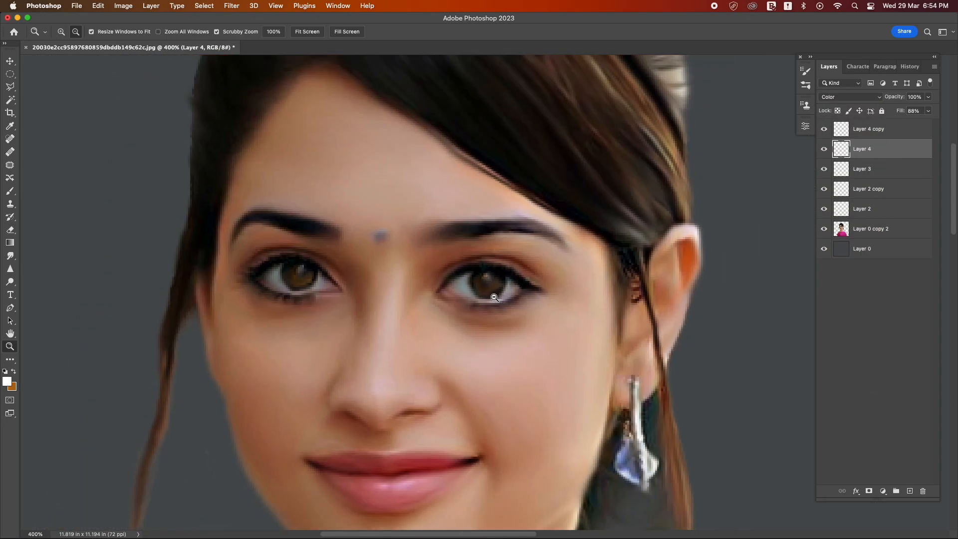
Step: Select the Layer 4 copy layer and set the Brush's foreground colour to orange #c77514
click(849, 136)
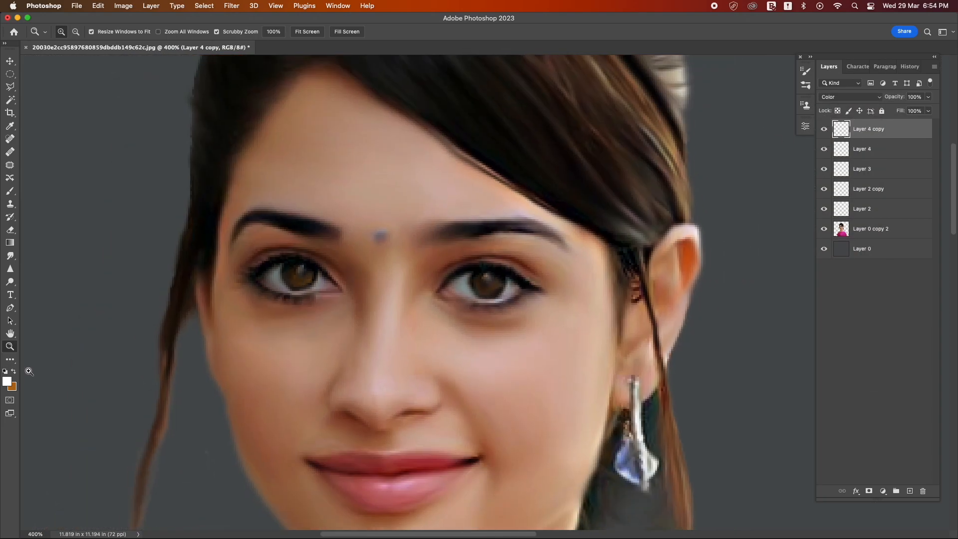
key(x)
key(b)
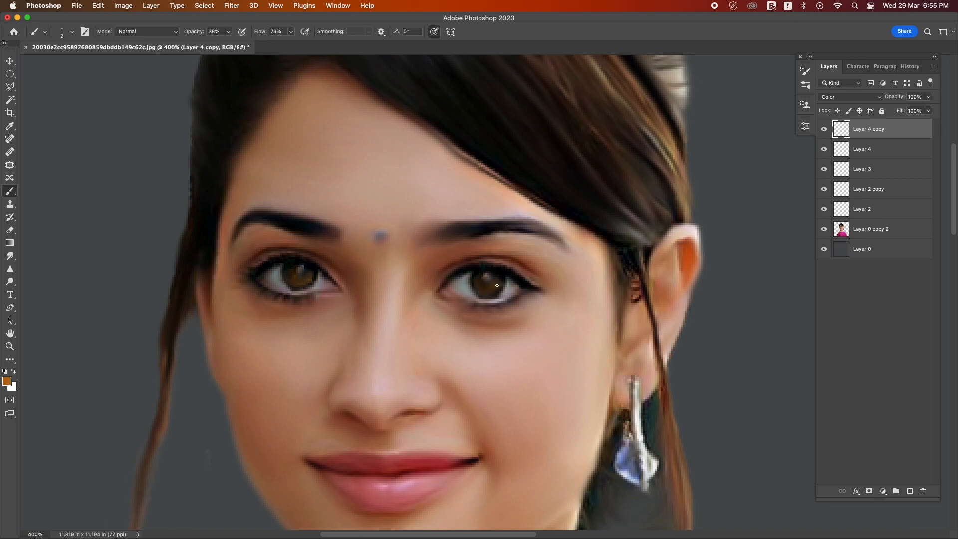
click(7, 381)
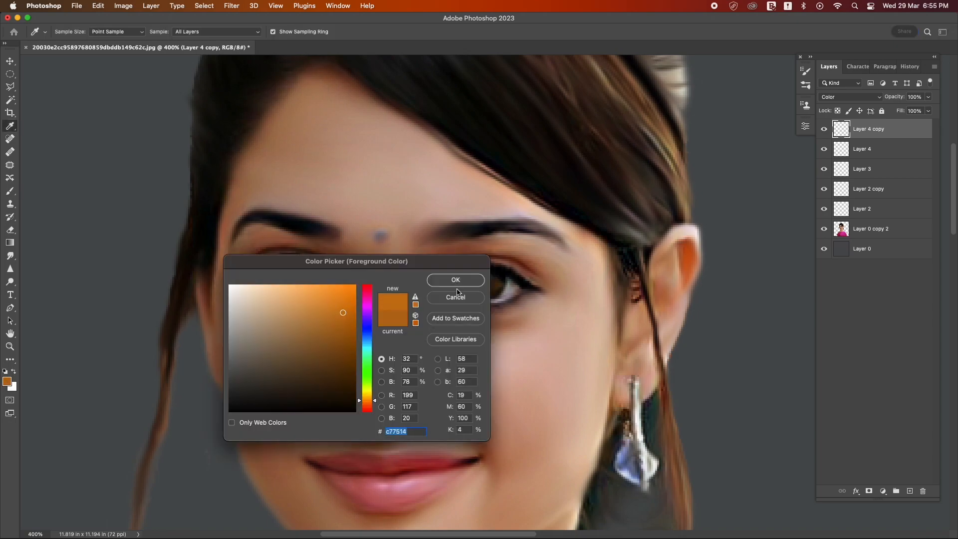
click(456, 280)
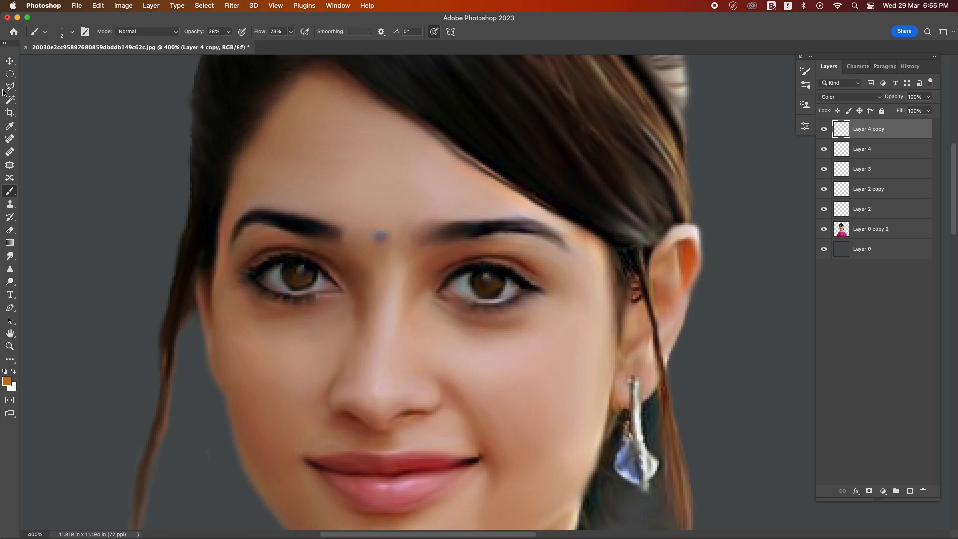
Step: Ready the Smudge tool on the Layer 0 copy 2 layer with its strength set to 37%
click(10, 256)
click(892, 225)
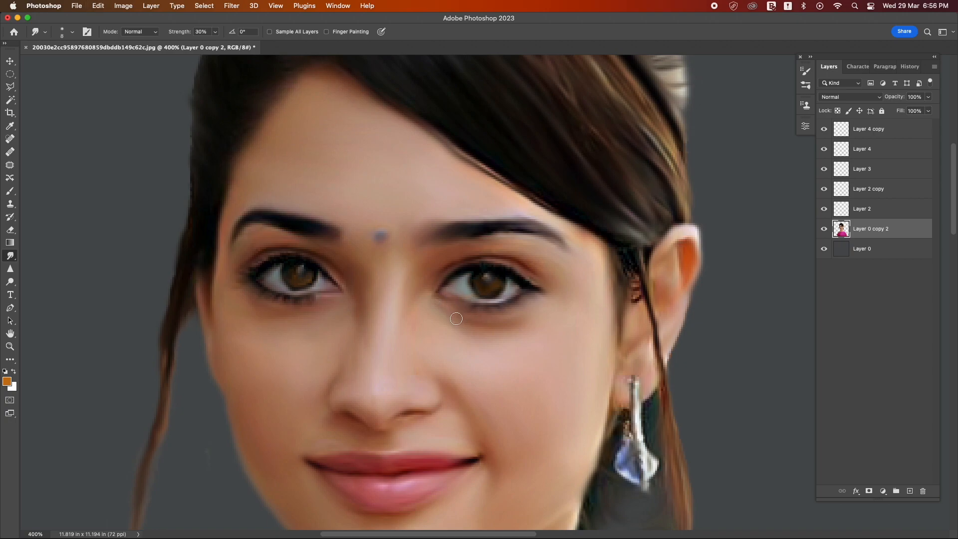
click(215, 32)
drag(214, 44, 217, 43)
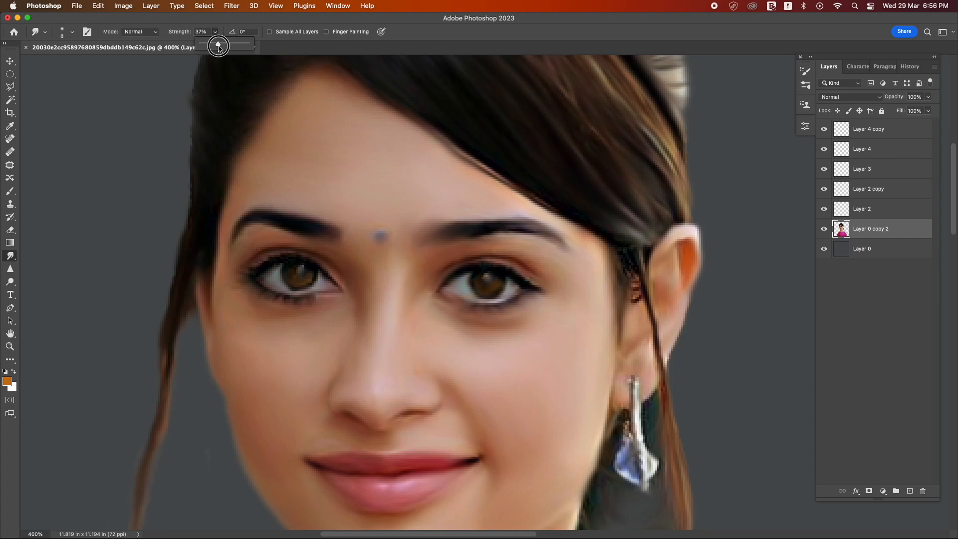
Step: Outline the lower lashes of the left-hand eye with the lasso, feather the selection and copy it onto a new layer
key(z)
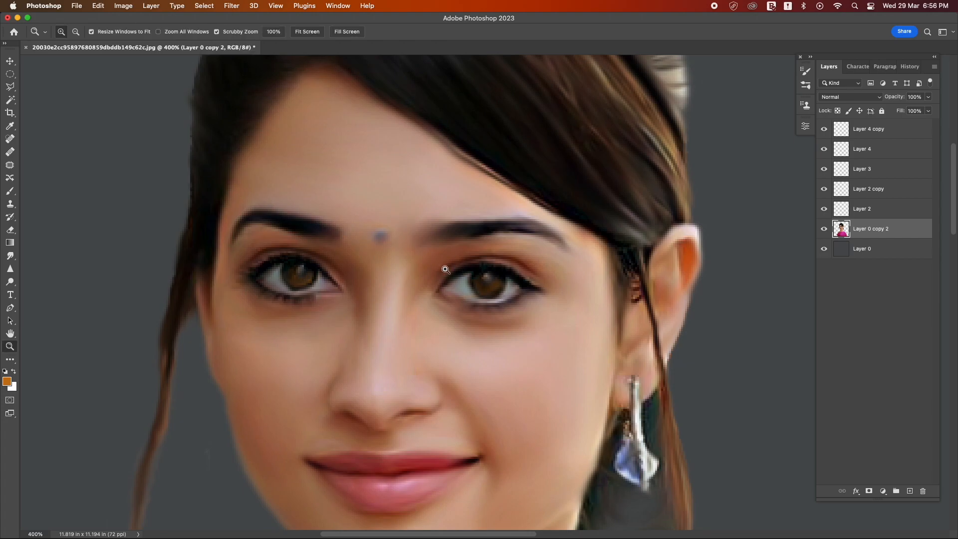
scroll(384, 287, down, 1)
scroll(377, 279, up, 3)
scroll(357, 242, down, 3)
scroll(354, 244, up, 3)
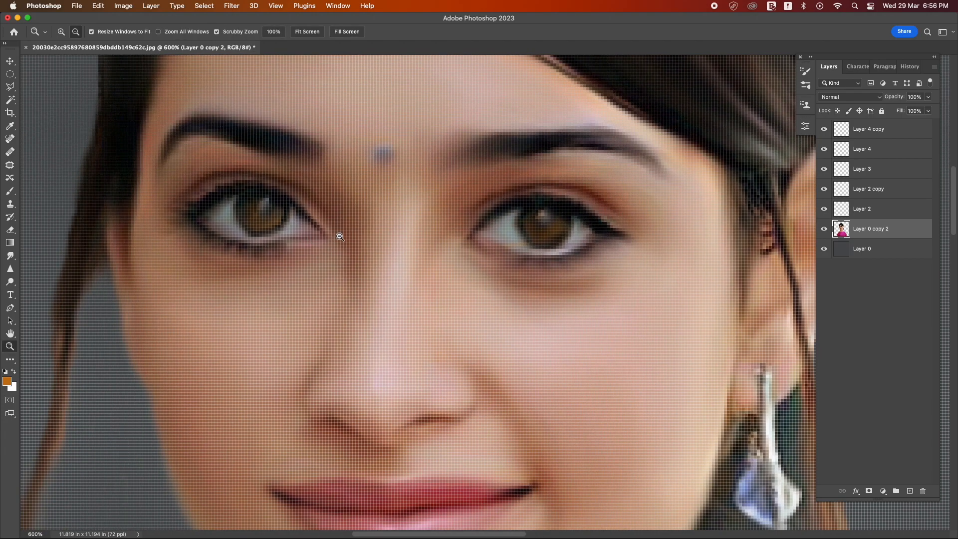
scroll(338, 235, down, 2)
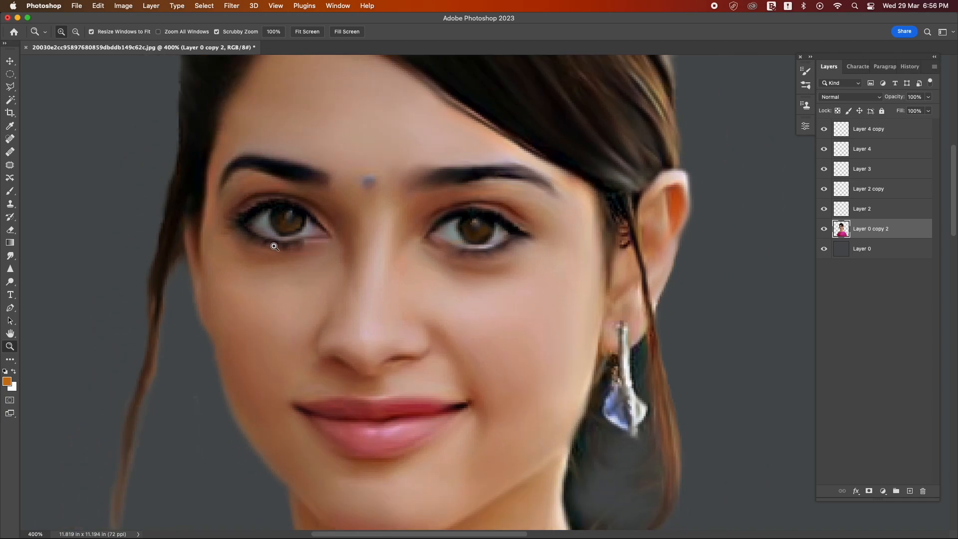
key(l)
click(256, 235)
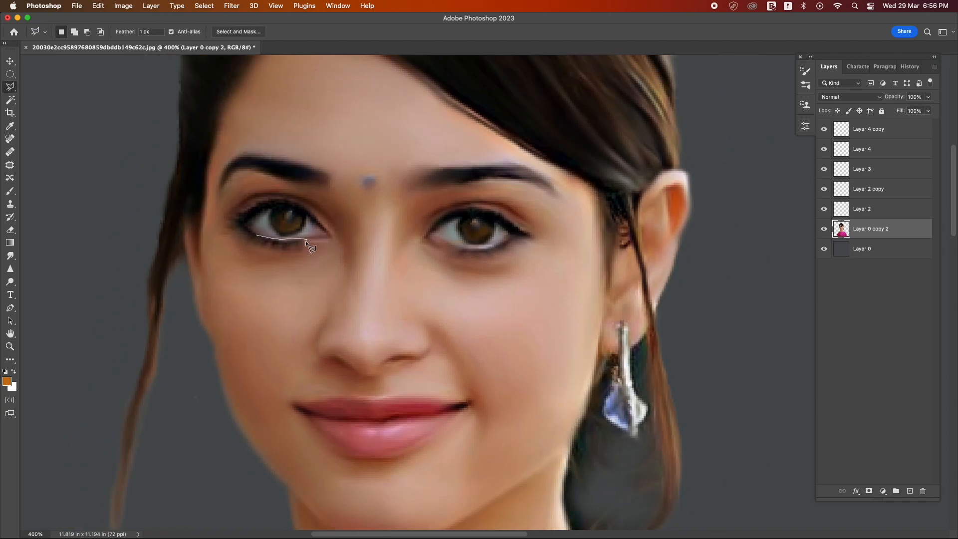
click(253, 234)
key(shift+F6)
key(Return)
right_click(282, 244)
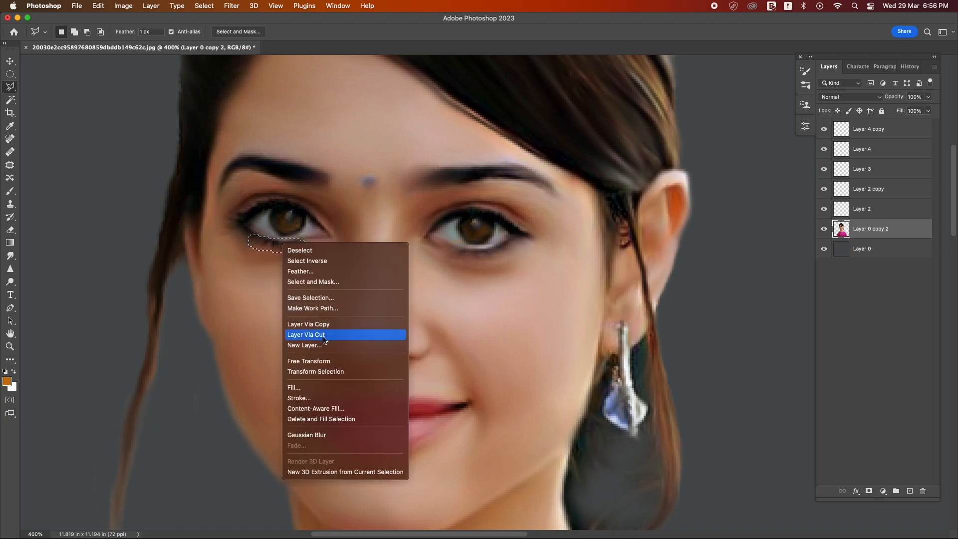
click(309, 325)
Step: Position the copied lash piece and transform a duplicate of it into place beneath the right-hand eye
key(b)
key(v)
drag(283, 248, 353, 227)
key(super+t)
mouse_move(307, 252)
mouse_down()
mouse_move(508, 286)
mouse_move(516, 302)
mouse_move(451, 253)
mouse_move(482, 273)
mouse_up()
key(Return)
Step: Flip the duplicated lash piece horizontally and fit it against the inner lower lid of the right-hand eye
key(super+t)
right_click(492, 275)
click(523, 514)
drag(440, 256, 443, 257)
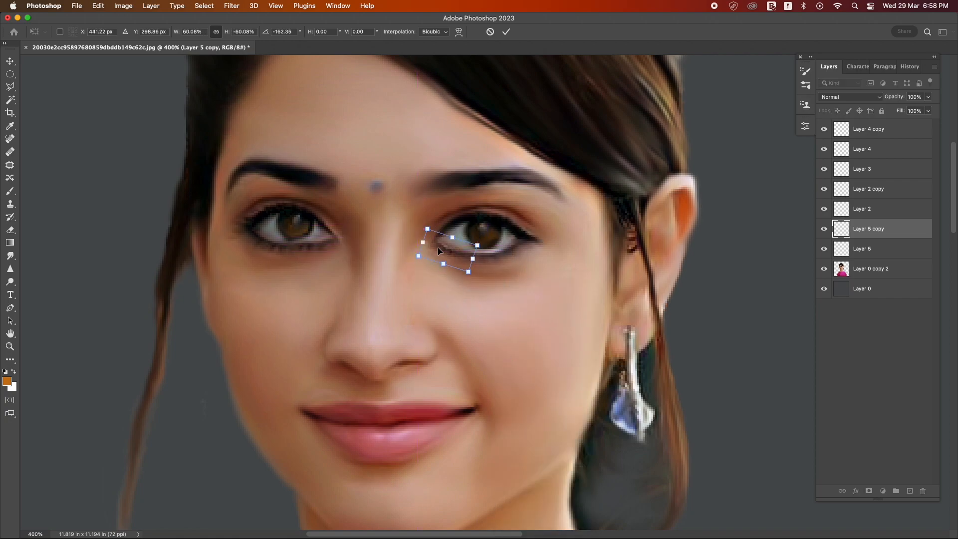
key(Return)
Step: Warp the Layer 5 copy lash piece to follow the curve of the right-hand eye's lower lid
key(z)
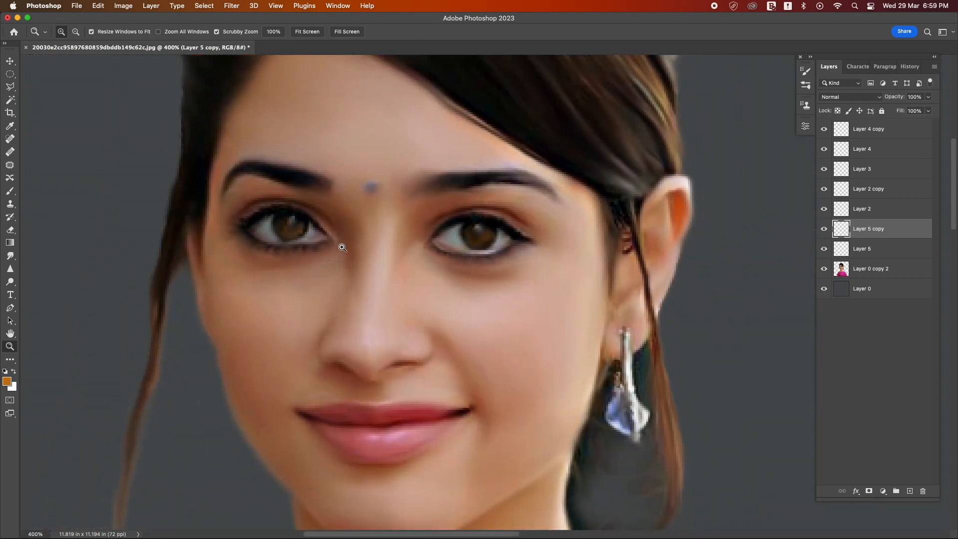
scroll(362, 245, left, 2)
key(ctrl+t)
right_click(473, 251)
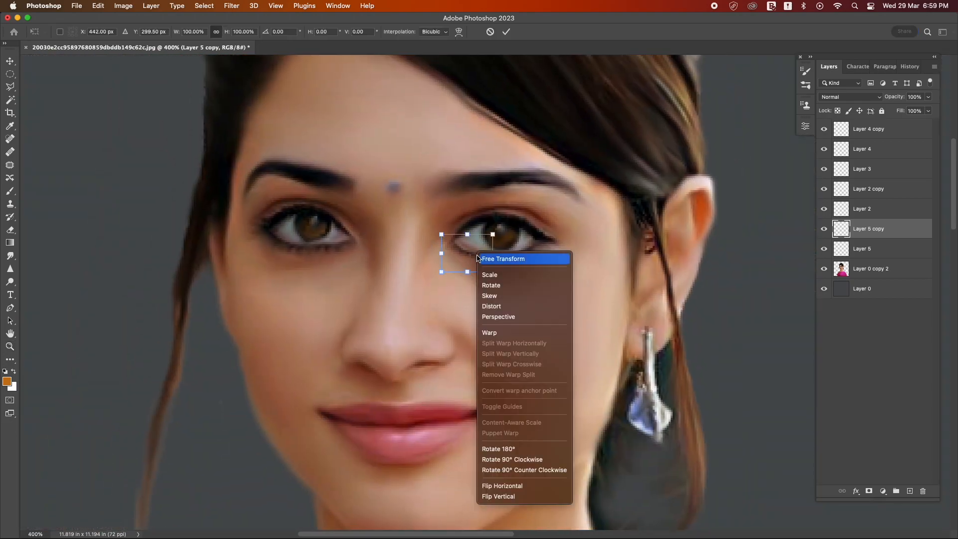
click(491, 331)
drag(444, 231, 463, 256)
drag(492, 246, 444, 253)
key(Return)
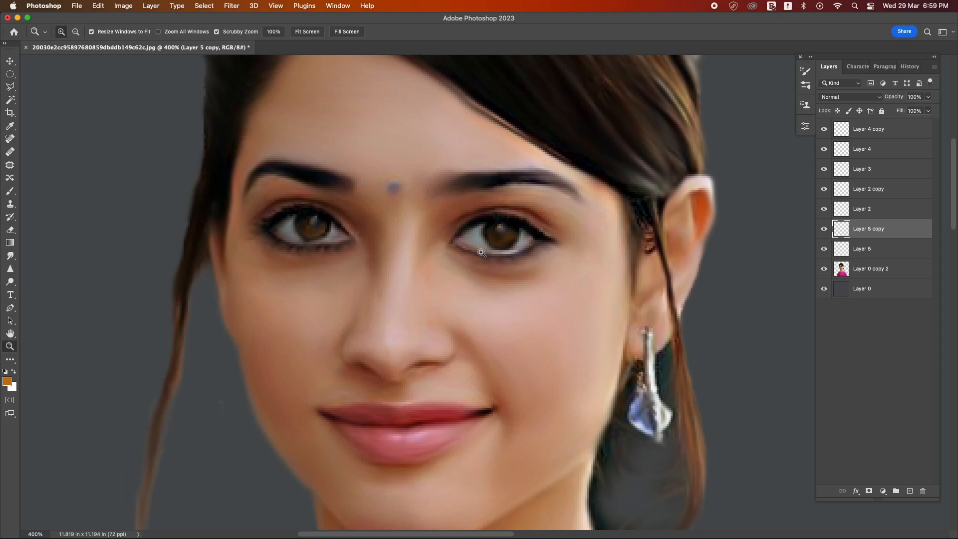
Step: Add a Curves adjustment clipped to Layer 0 copy 2 and raise its curve to brighten the portrait strongly
click(480, 255)
click(481, 255)
alt+click(482, 270)
alt+click(483, 273)
alt+click(485, 275)
alt+click(494, 285)
alt+click(518, 290)
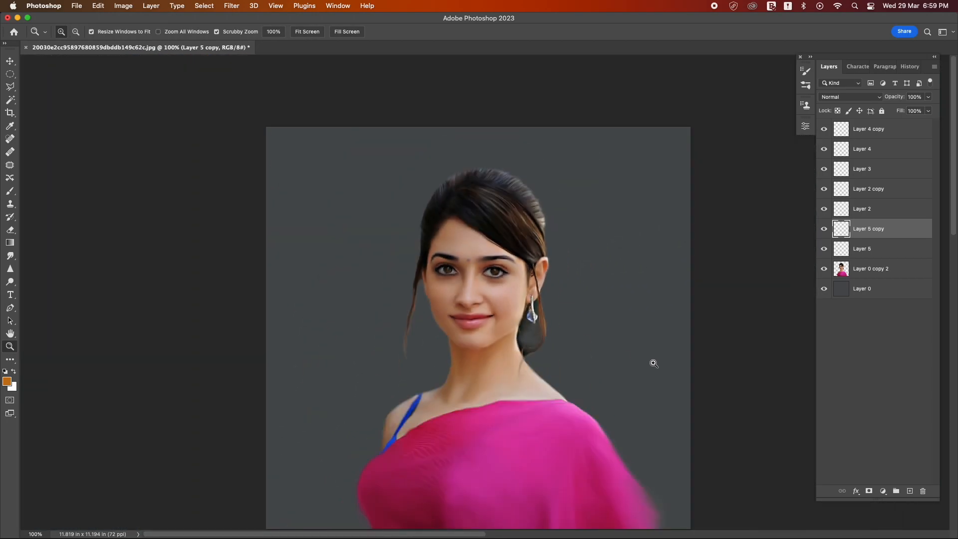
click(862, 270)
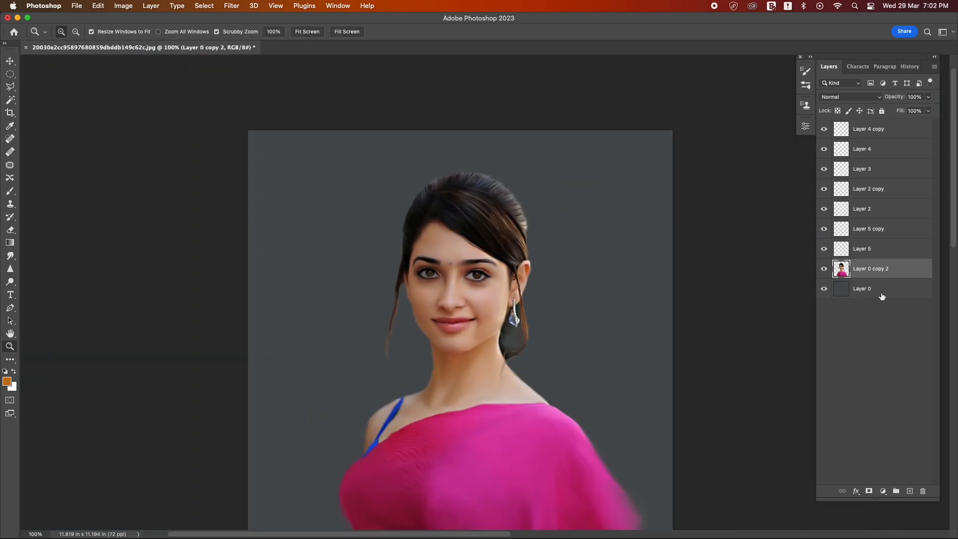
click(883, 490)
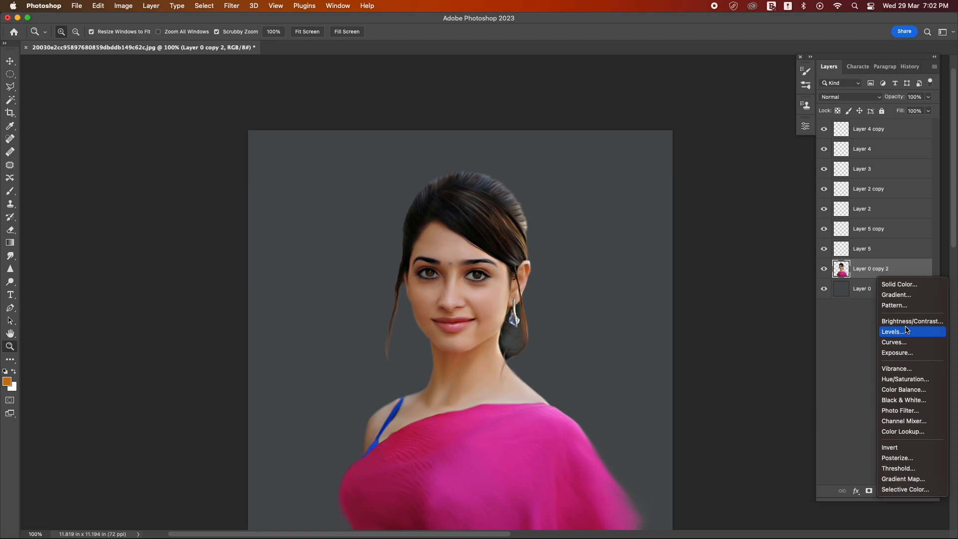
click(897, 344)
drag(741, 216, 753, 182)
click(728, 204)
key(super+alt+g)
click(729, 203)
drag(729, 204, 727, 205)
click(777, 123)
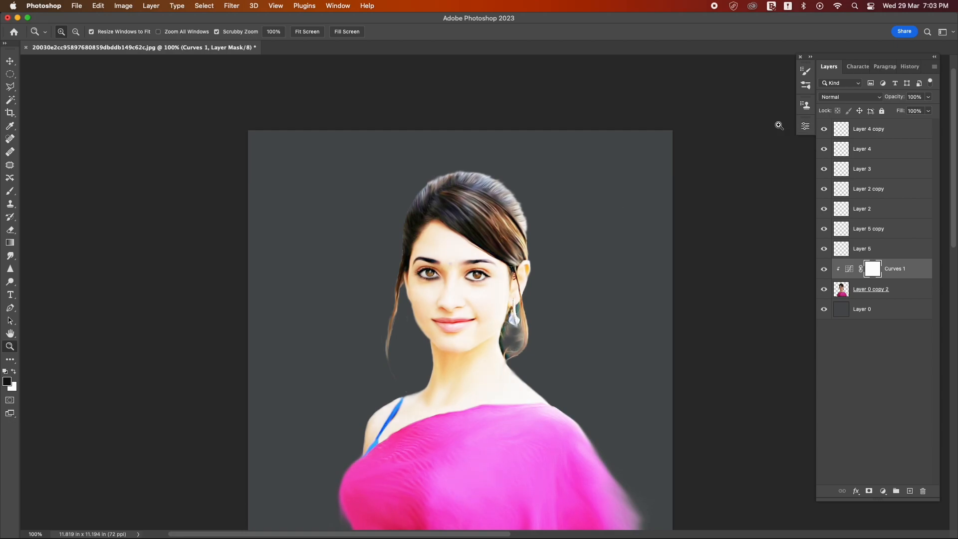
Step: Invert the Curves 1 mask to black and ready a white brush with 73% opacity and 78% flow
key(super+i)
click(470, 240)
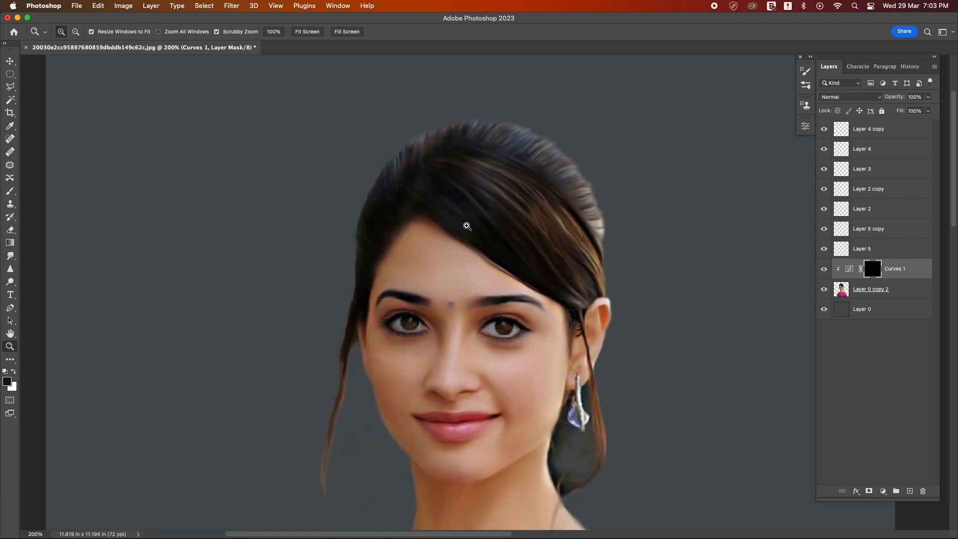
key(b)
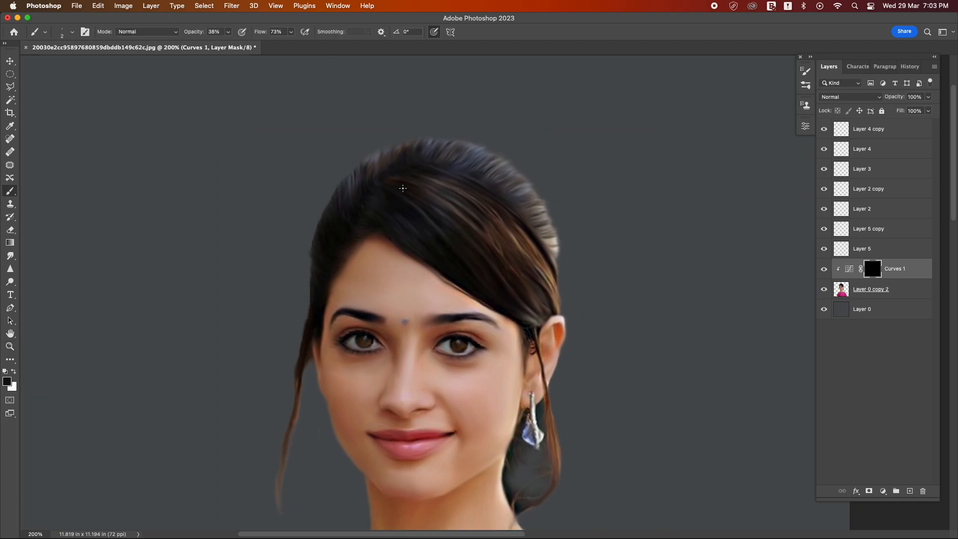
key(x)
click(228, 31)
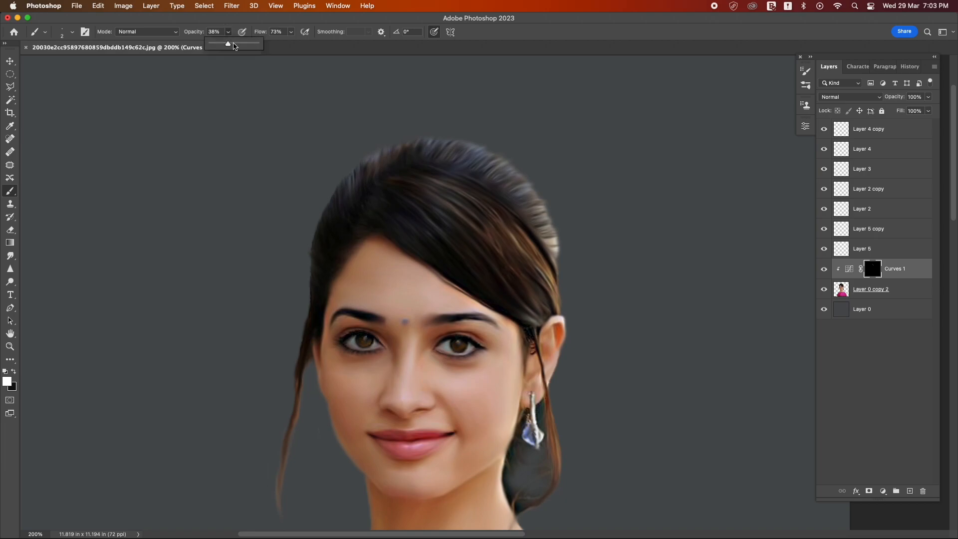
click(291, 31)
drag(228, 44, 235, 45)
click(228, 32)
click(291, 32)
drag(293, 48, 296, 47)
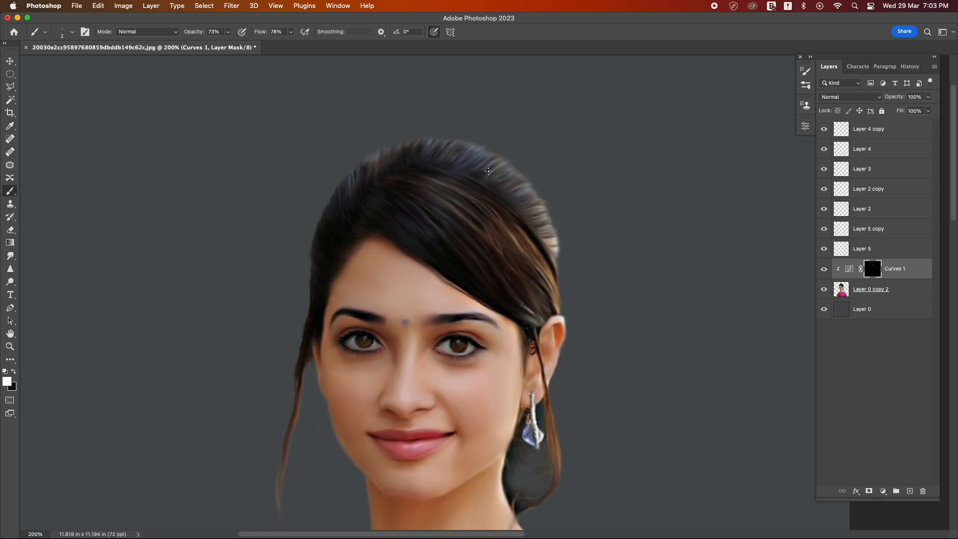
Step: Paint fine highlight strands on the Curves 1 mask along the right side of the crown hair
mouse_move(476, 150)
mouse_down()
mouse_move(461, 166)
mouse_move(476, 164)
mouse_move(456, 153)
mouse_move(456, 161)
mouse_move(486, 153)
mouse_up()
key(super+z)
drag(520, 204, 531, 199)
drag(518, 198, 530, 187)
drag(517, 187, 527, 183)
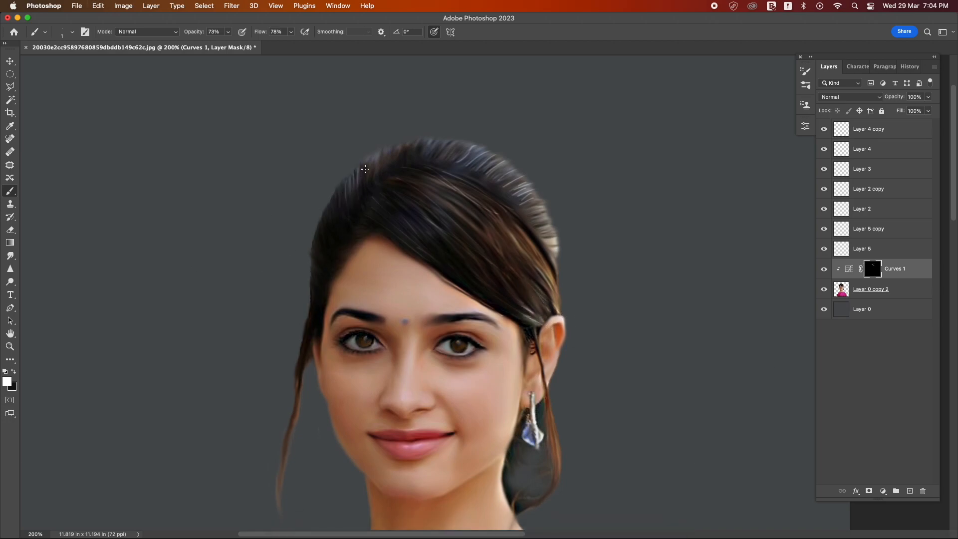
Step: Continue the thin highlight strands on the mask over the left side and top of the crown
mouse_move(368, 161)
mouse_down()
mouse_move(366, 181)
mouse_move(372, 172)
mouse_up()
drag(371, 176, 393, 165)
mouse_move(420, 137)
mouse_down()
mouse_move(414, 151)
mouse_move(432, 152)
mouse_up()
drag(452, 131, 445, 148)
drag(472, 135, 468, 150)
drag(487, 133, 472, 160)
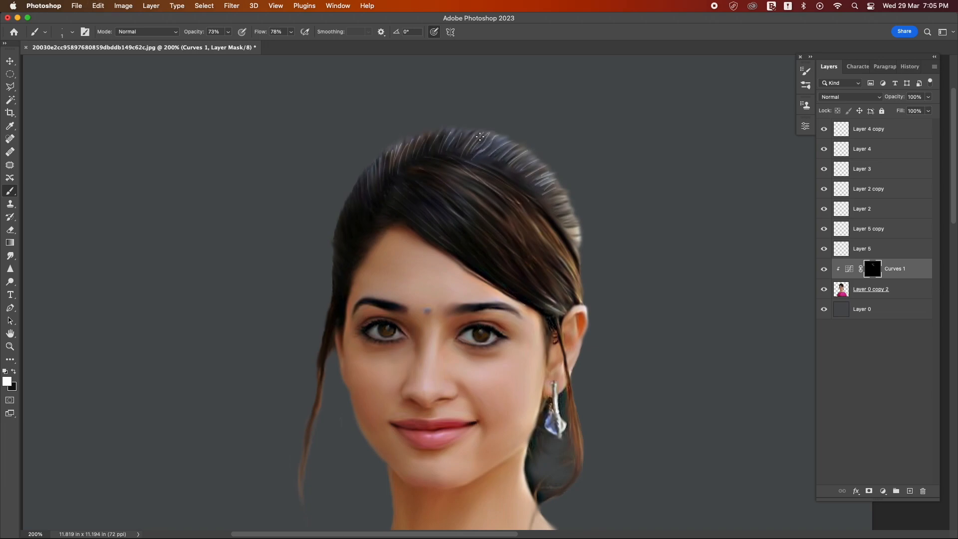
drag(501, 136, 478, 158)
mouse_move(502, 143)
mouse_down()
mouse_move(484, 160)
mouse_move(524, 176)
mouse_up()
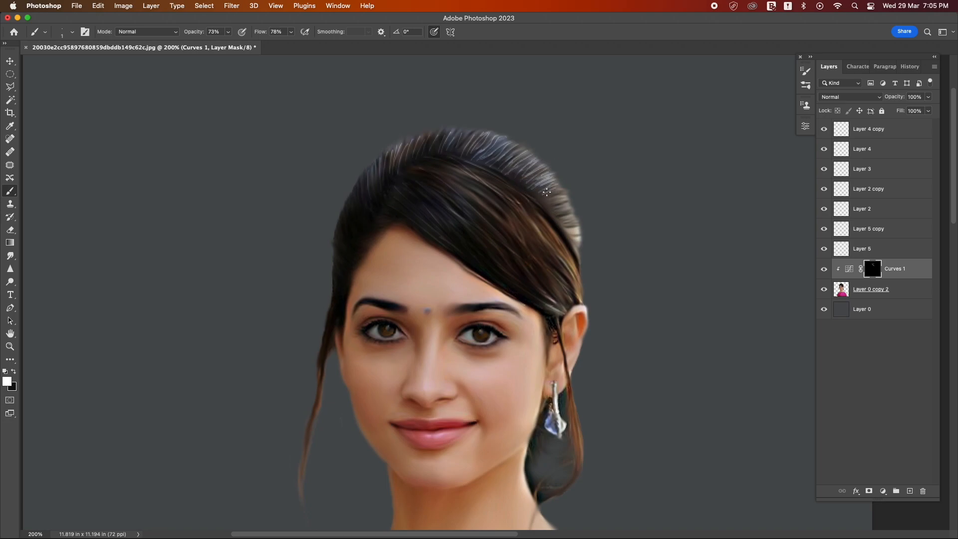
Step: Paint highlight strands on the hair beside the left temple and along the long loose lock below it
drag(354, 199, 359, 186)
drag(370, 231, 350, 217)
drag(338, 312, 300, 503)
drag(310, 422, 299, 481)
mouse_move(309, 425)
mouse_down()
mouse_move(300, 486)
mouse_move(306, 450)
mouse_move(302, 467)
mouse_up()
Step: Paint thin highlights and curved wisps on the loose hair around and below the earring
mouse_move(568, 388)
mouse_down()
mouse_move(577, 446)
mouse_move(572, 413)
mouse_move(568, 482)
mouse_up()
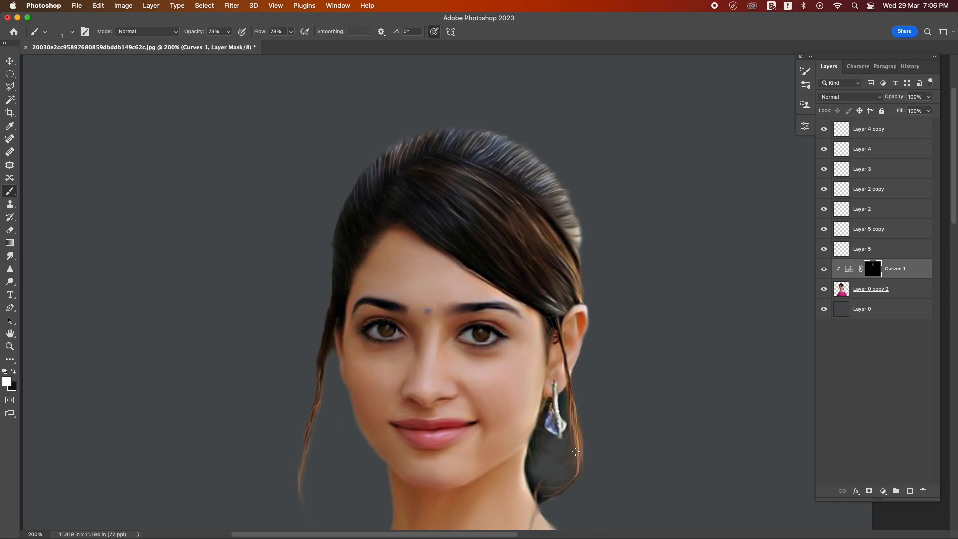
mouse_move(574, 481)
mouse_down()
mouse_move(553, 497)
mouse_move(538, 484)
mouse_up()
drag(537, 438, 533, 448)
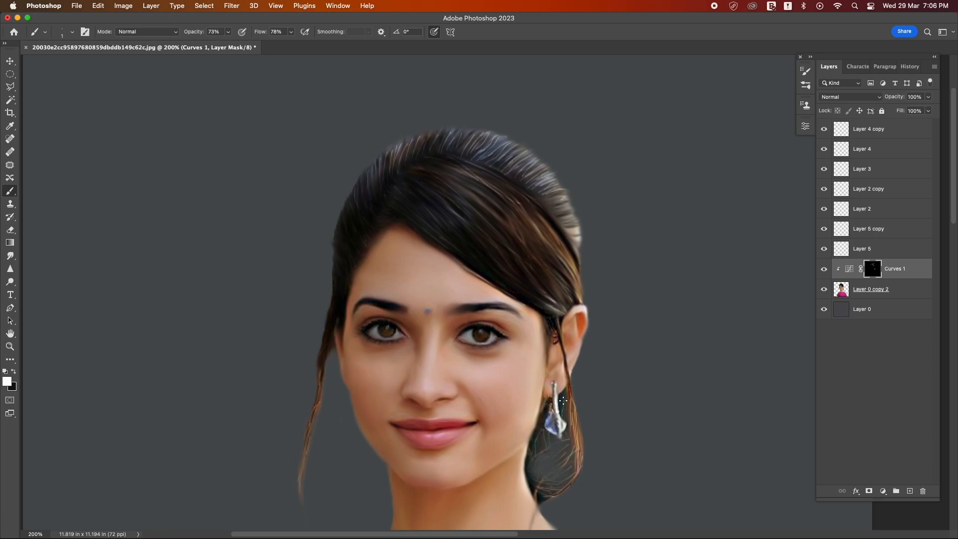
drag(562, 400, 563, 421)
drag(546, 476, 556, 474)
mouse_move(560, 447)
mouse_down()
mouse_move(565, 470)
mouse_move(548, 466)
mouse_up()
Step: Add more highlight strands on the right of the crown and across the side-swept fringe
drag(520, 176, 537, 166)
drag(537, 181, 557, 175)
drag(560, 216, 573, 214)
mouse_move(482, 265)
mouse_down()
mouse_move(471, 270)
mouse_move(430, 240)
mouse_up()
drag(479, 183, 524, 218)
click(466, 254)
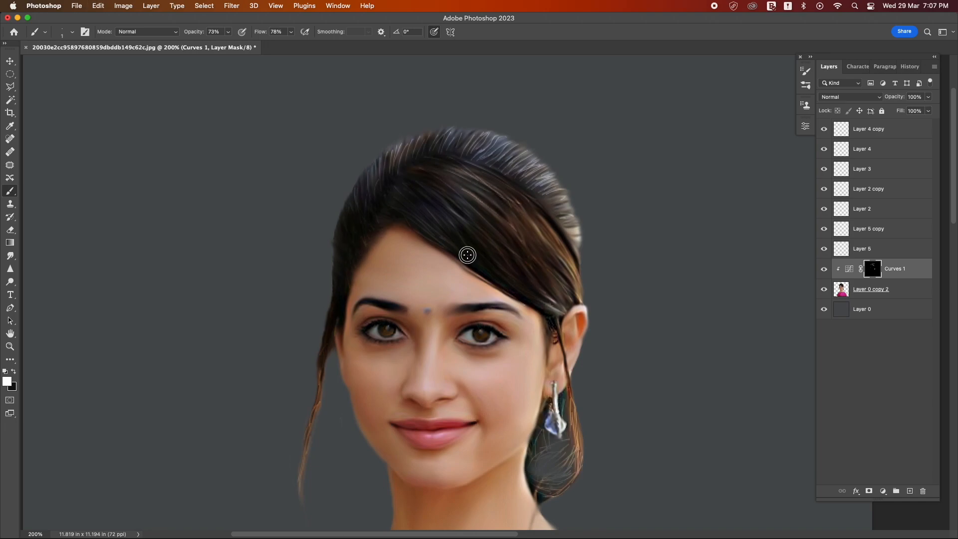
Step: Refine the midpoint of the Curves 1 curve and soften the highlights using the layer's Blend If settings
double_click(850, 271)
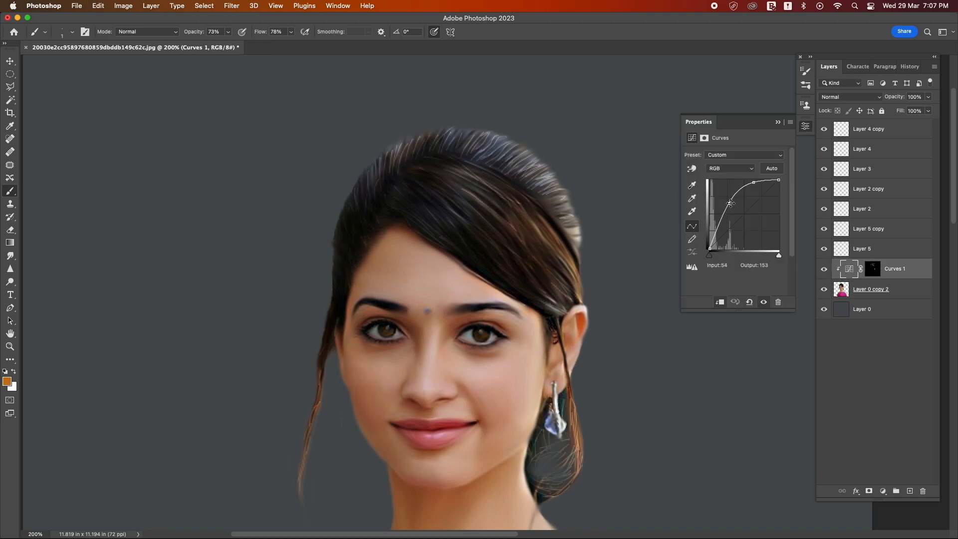
drag(728, 203, 729, 204)
right_click(929, 278)
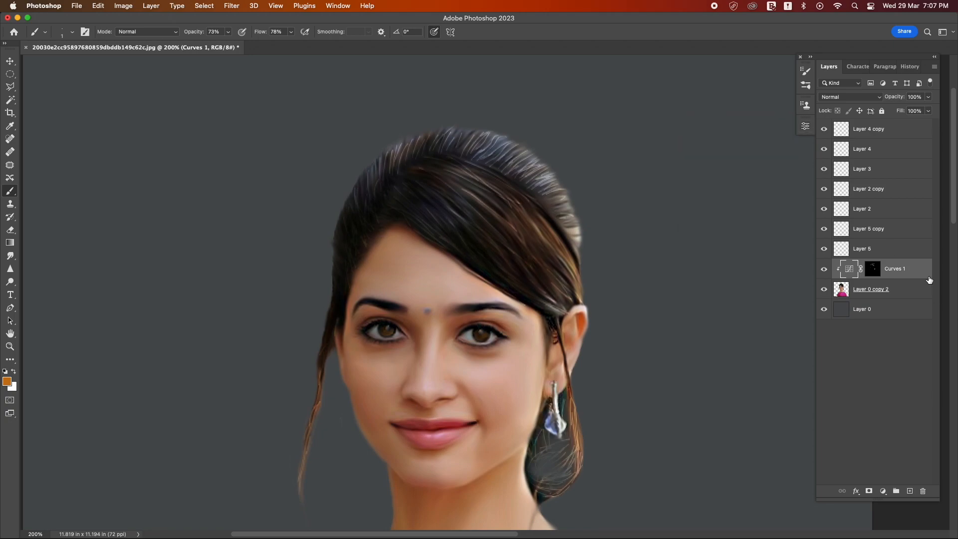
double_click(913, 270)
drag(613, 499, 738, 498)
click(842, 321)
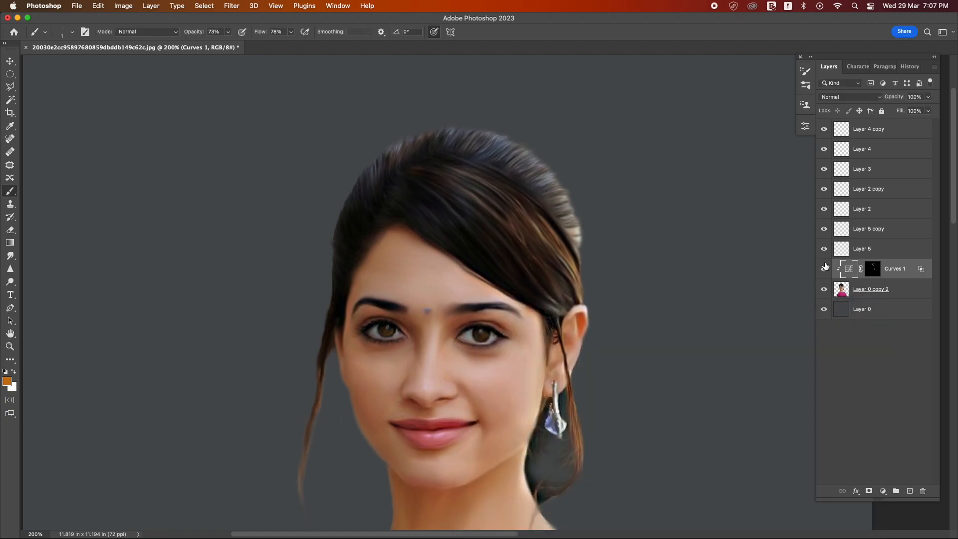
Step: Compare the hair with Curves 1 hidden and shown, and merge Curves 1 with Layer 0 copy 2
click(823, 270)
click(823, 270)
key(z)
alt+click(485, 228)
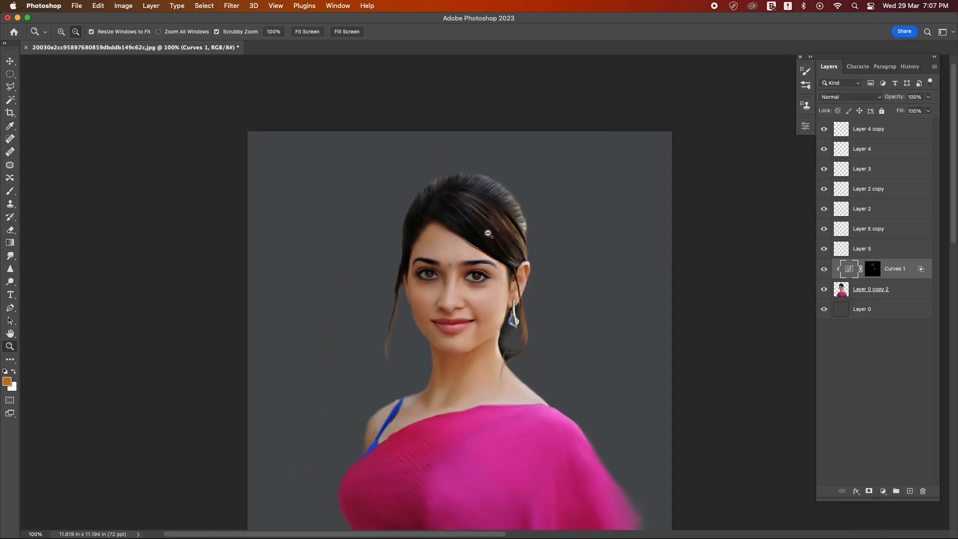
alt+click(487, 232)
click(487, 253)
click(488, 254)
drag(504, 217, 543, 234)
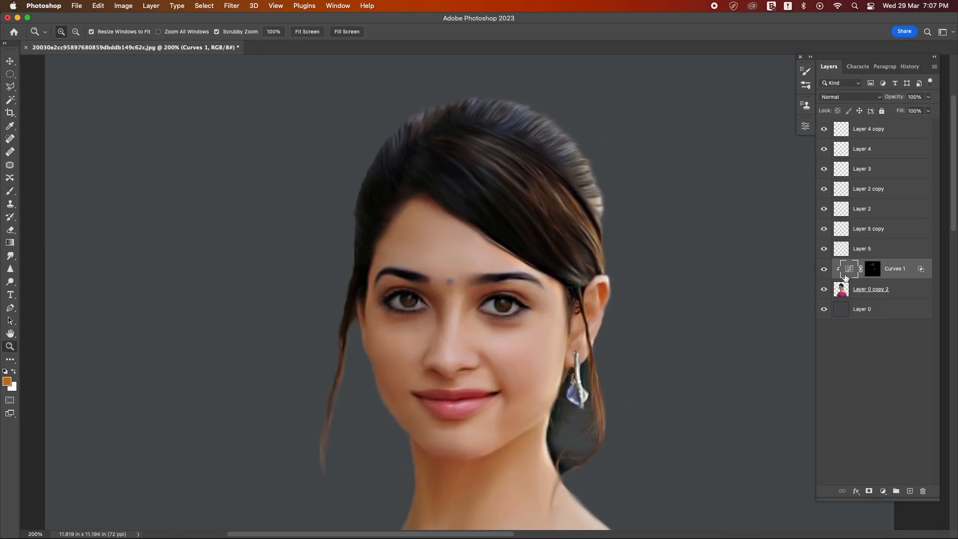
shift+click(895, 292)
key(super+e)
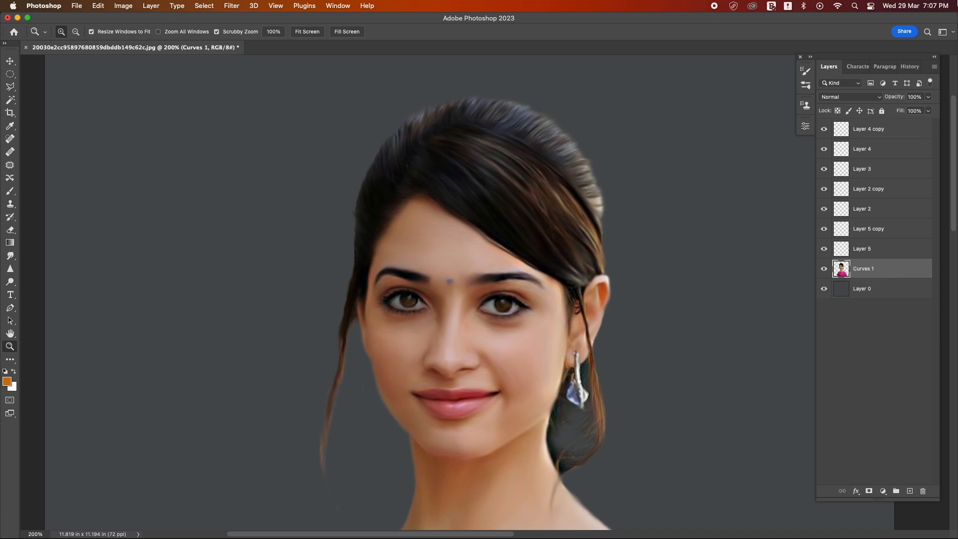
Step: Sample a grey from the hair highlights as the Brush colour and create a new layer above the merged portrait
key(b)
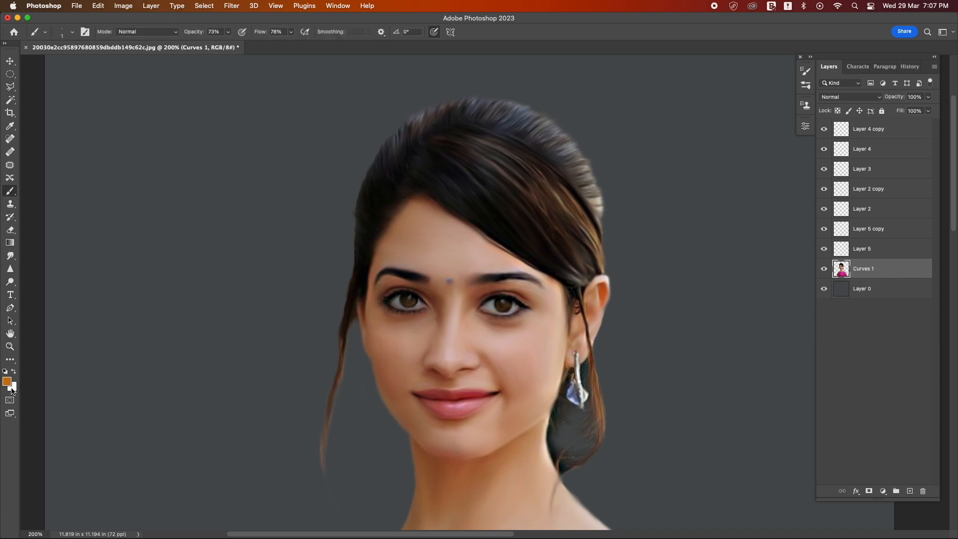
key(x)
alt+click(599, 200)
key(super+shift+n)
key(Return)
Step: Try a thin grey strand across the fringe on the new layer
drag(433, 159, 483, 207)
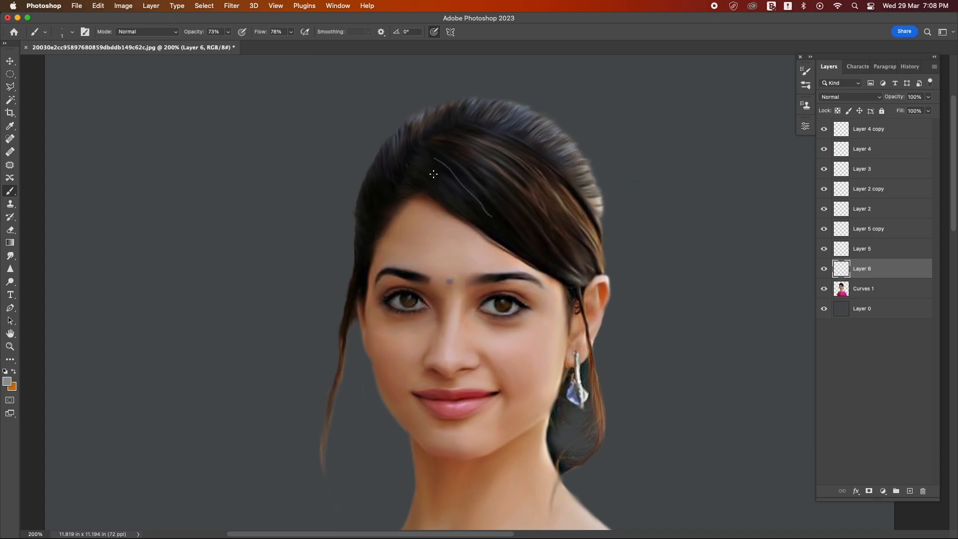
key(super+z)
drag(434, 160, 475, 197)
Step: Set the blend mode of Layer 6 to Hard Light after trying Color
click(848, 97)
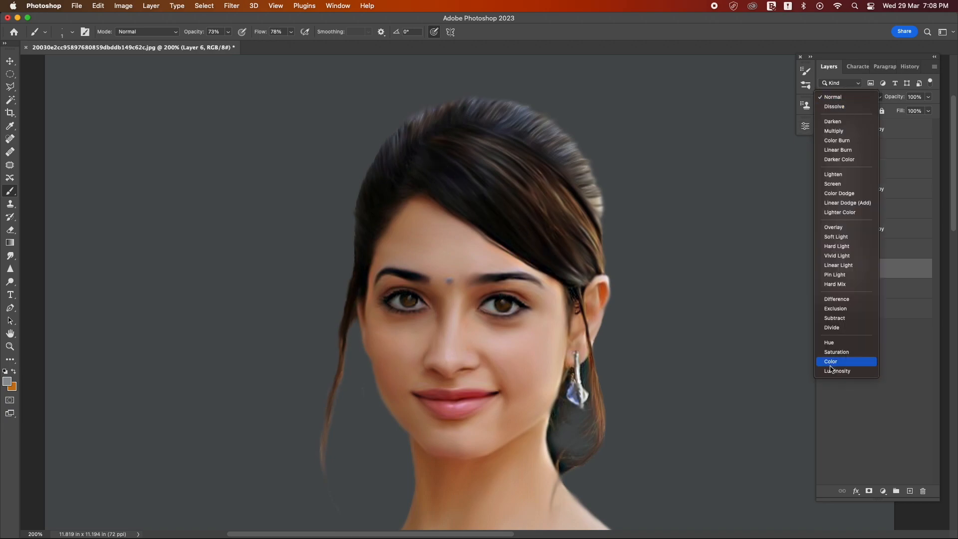
click(831, 361)
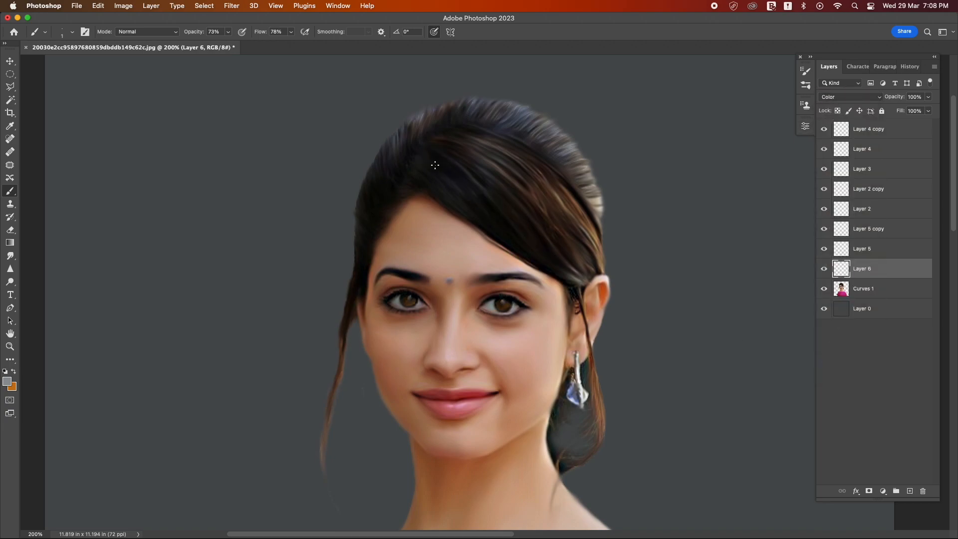
click(848, 96)
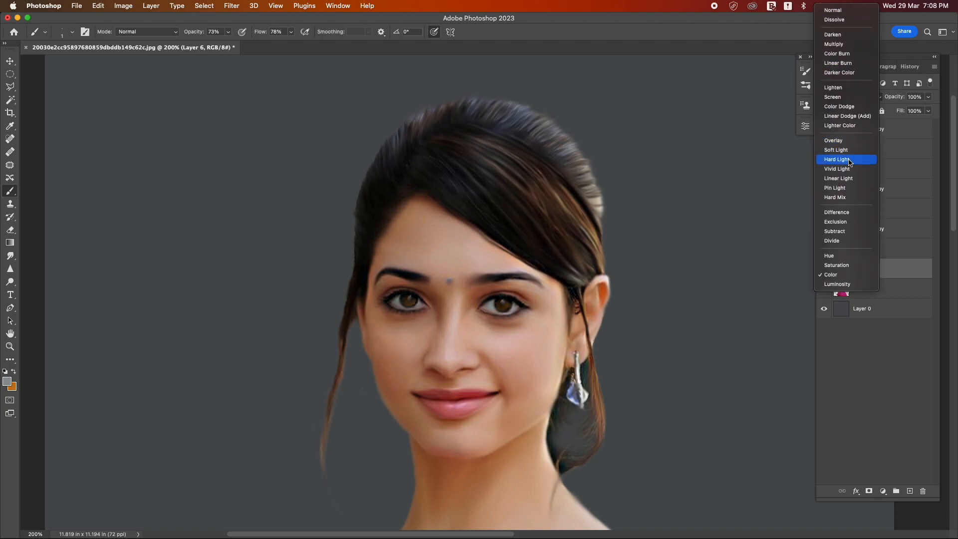
click(849, 161)
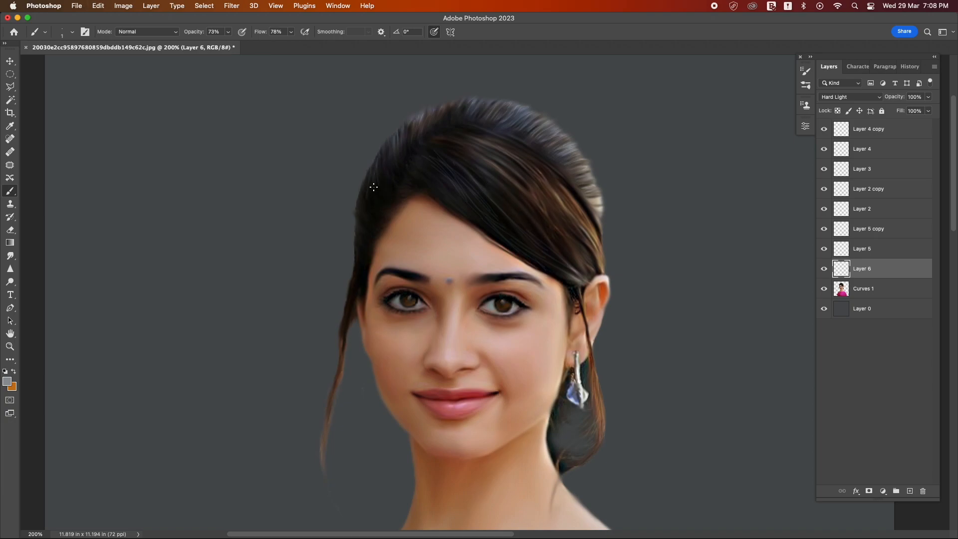
Step: Sample a dark tone from the hair and try thin flyaway strands above the crown on Layer 6
key(z)
double_click(383, 170)
alt+click(425, 167)
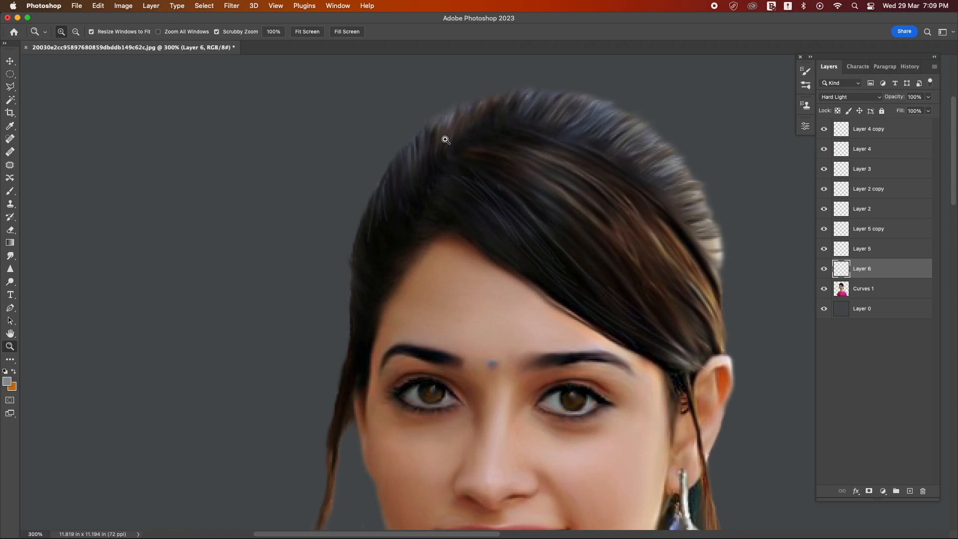
key(b)
mouse_move(445, 140)
mouse_down()
mouse_move(480, 194)
mouse_move(534, 144)
mouse_up()
alt+click(480, 191)
drag(470, 177, 515, 140)
mouse_move(490, 165)
mouse_down()
mouse_move(543, 133)
mouse_move(573, 133)
mouse_up()
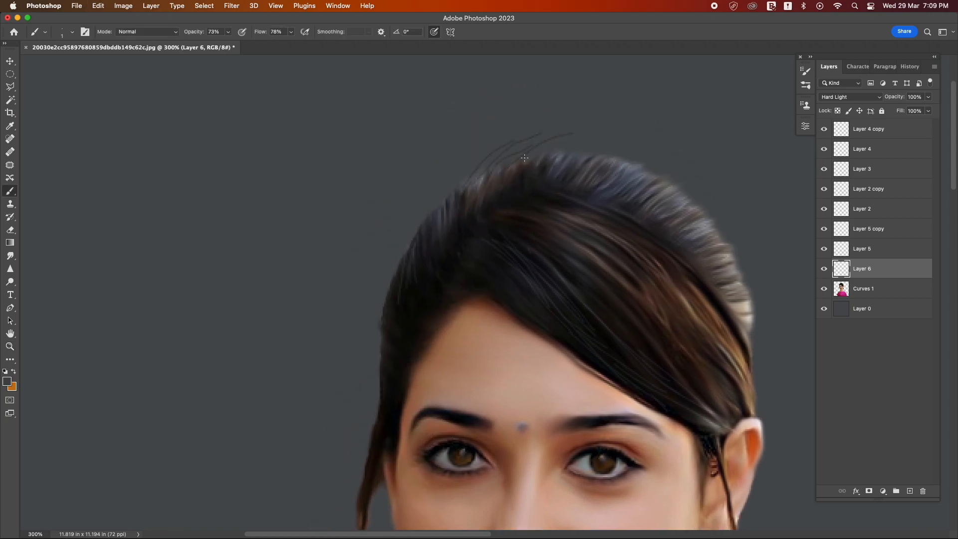
mouse_move(540, 161)
mouse_down()
mouse_move(588, 139)
mouse_move(713, 198)
mouse_move(718, 210)
mouse_up()
key(super+z)
key(z)
alt+click(589, 207)
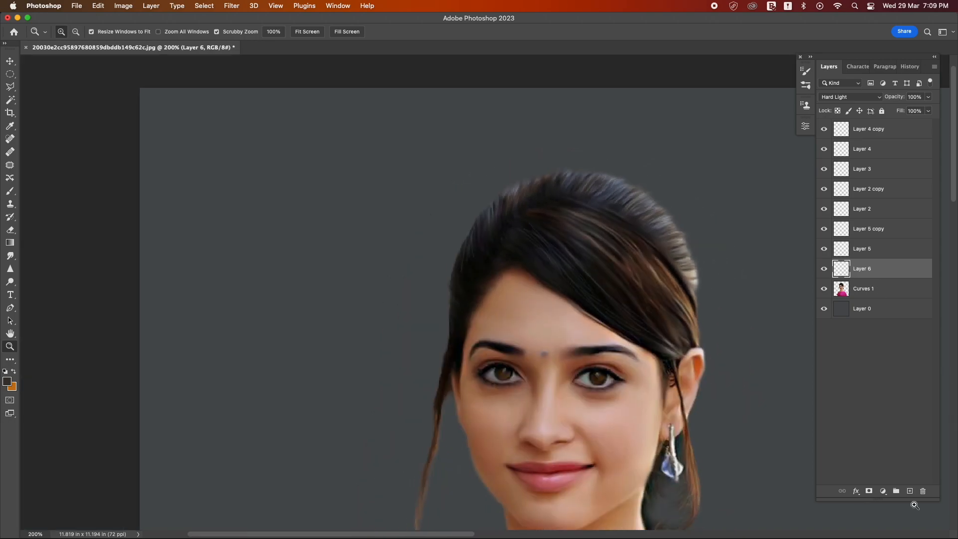
Step: Create a new layer above Layer 6, paint fine dark flyaway strands around the crown, and trim them with the Eraser
key(super+shift+n)
key(Return)
key(b)
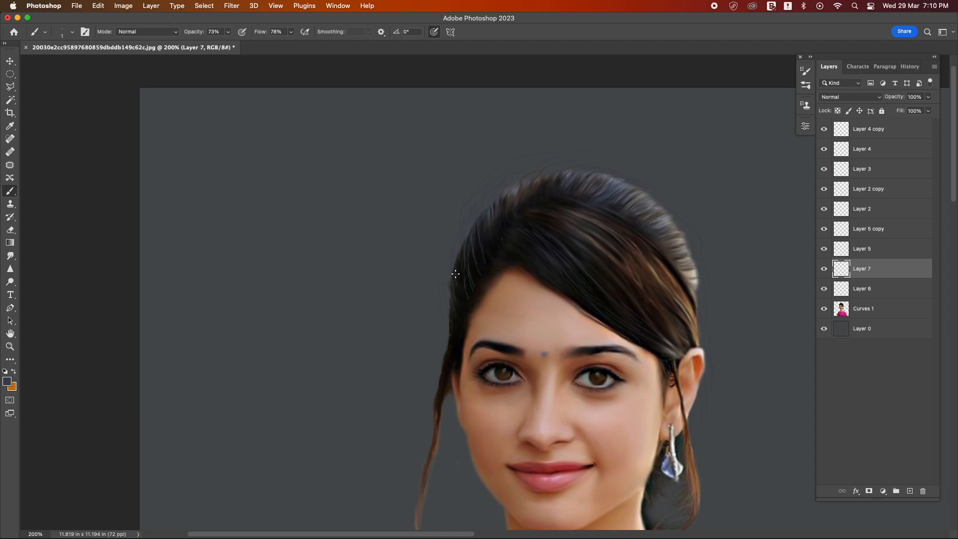
key(e)
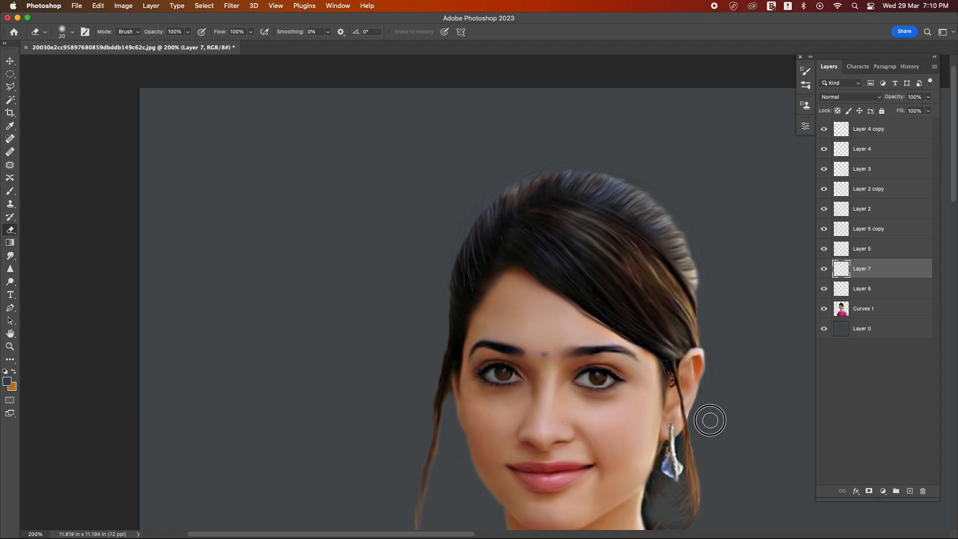
Step: Set the flyaway strand layer to Exclusion blending with 25% fill and 72% opacity
click(850, 97)
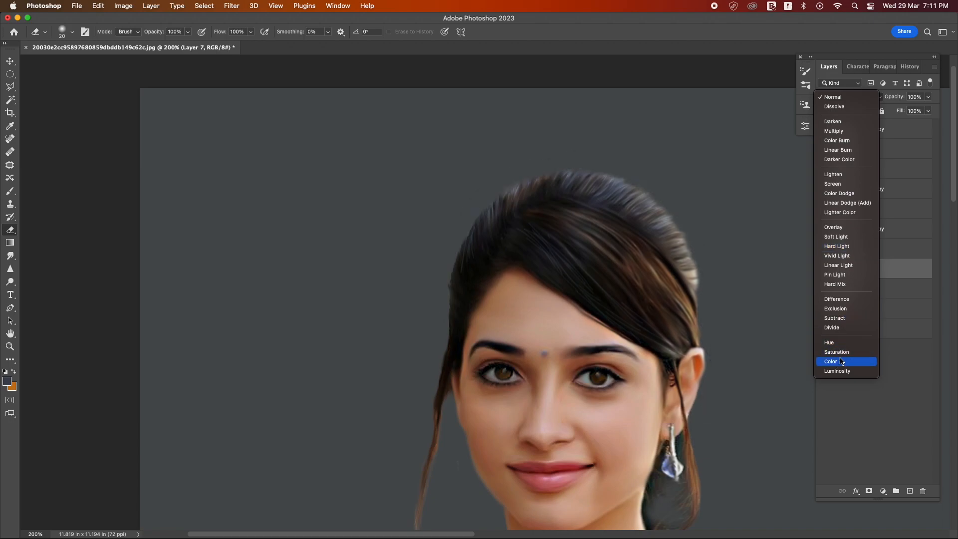
click(841, 313)
drag(928, 111, 897, 127)
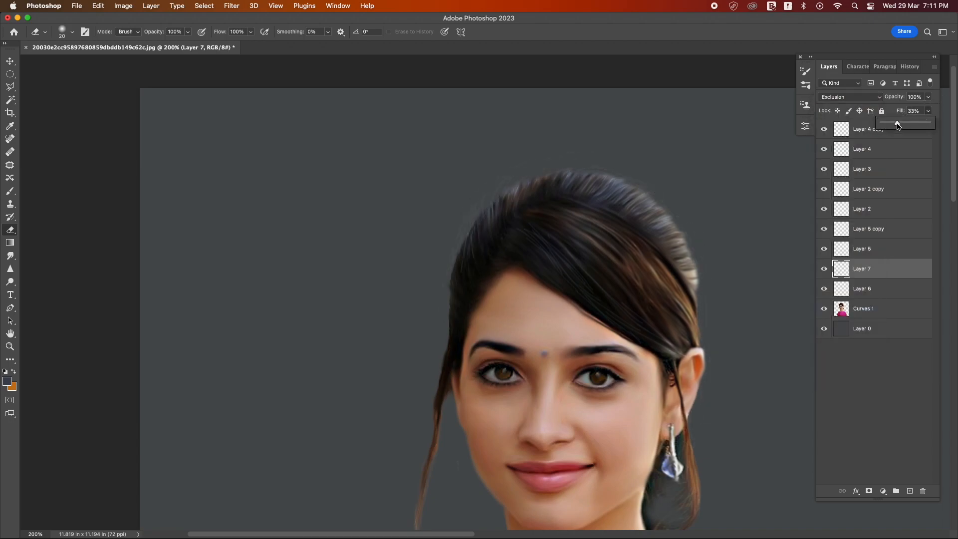
drag(927, 97, 900, 112)
Step: Soften the flyaway strands around the crown with the Eraser on Layer 7 and Layer 6
scroll(520, 221, up, 3)
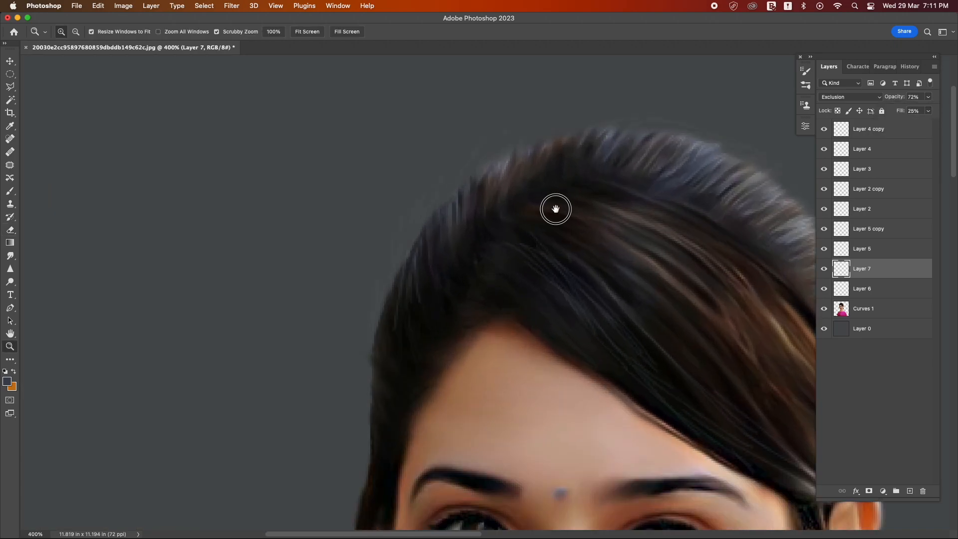
key(b)
key(e)
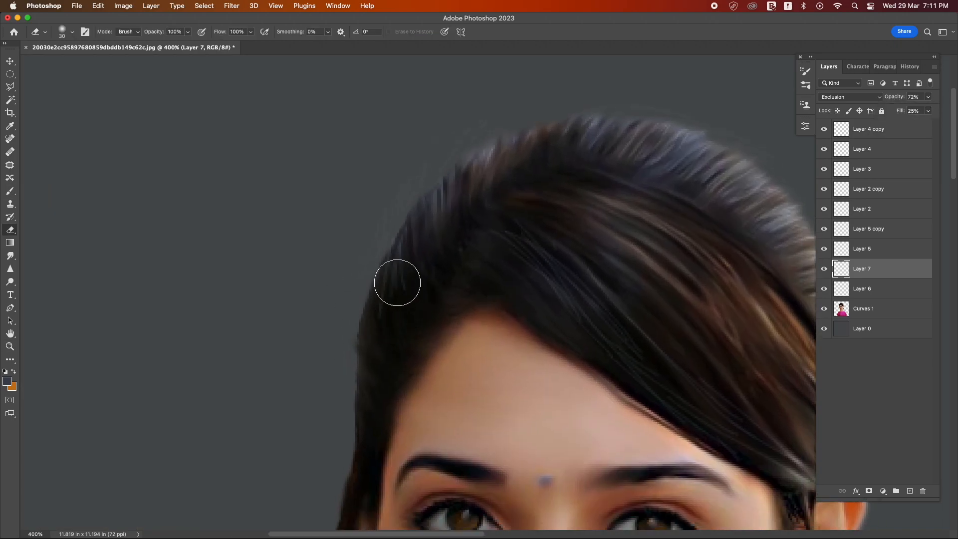
key(alt+bracketleft)
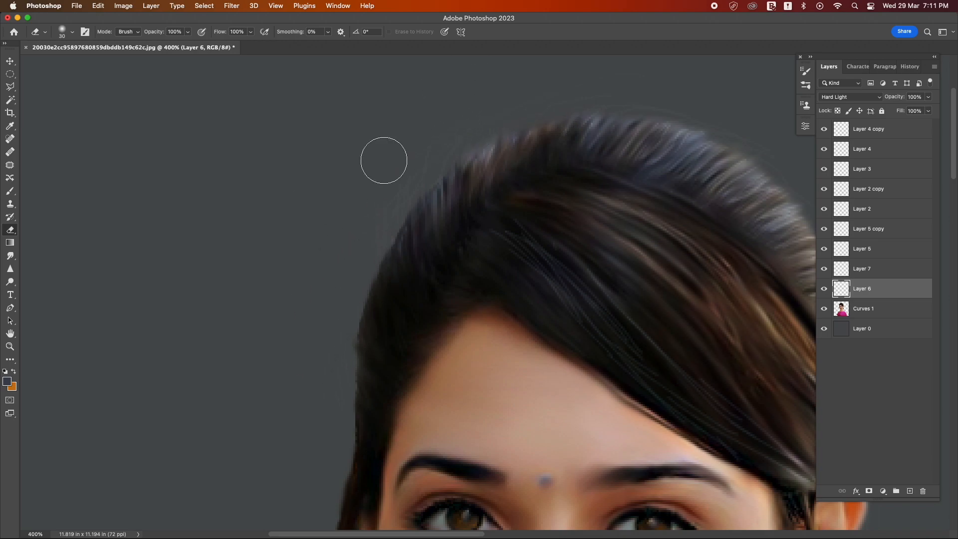
click(603, 82)
drag(634, 165, 476, 136)
click(871, 267)
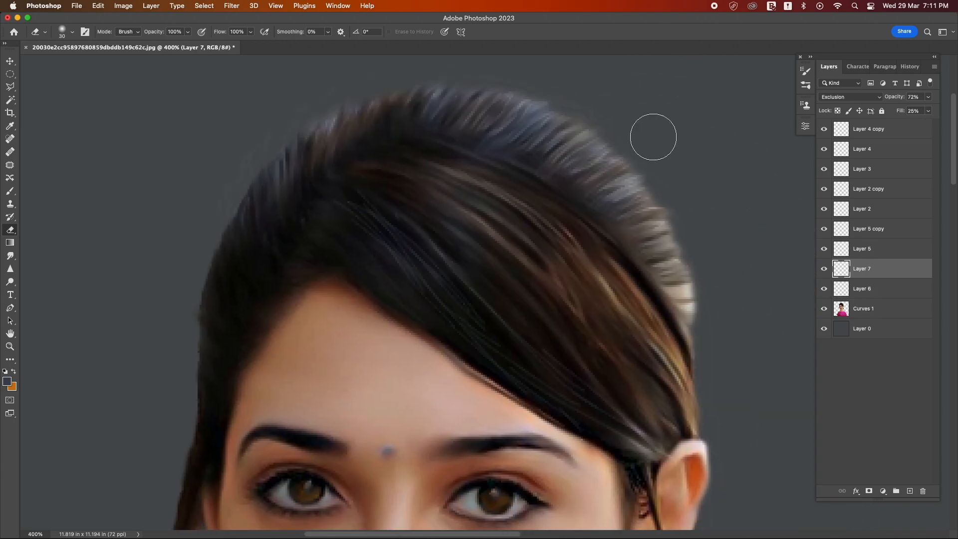
drag(611, 267, 814, 431)
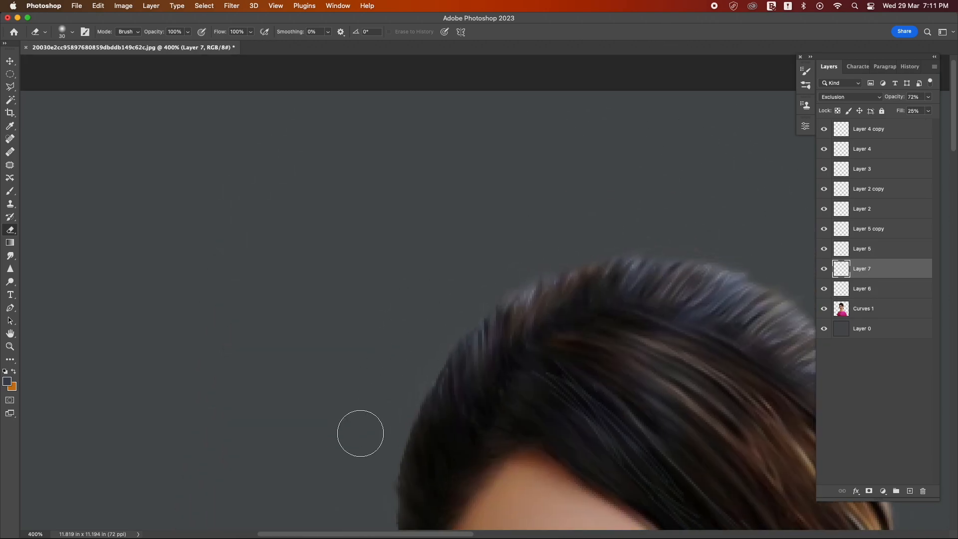
drag(358, 523, 417, 381)
Step: Smudge the outer edge of the pink sari below the blue strap on the Curves 1 layer at 34% strength
key(z)
alt+click(493, 370)
alt+click(493, 370)
alt+click(492, 370)
alt+click(494, 370)
drag(507, 327, 429, 188)
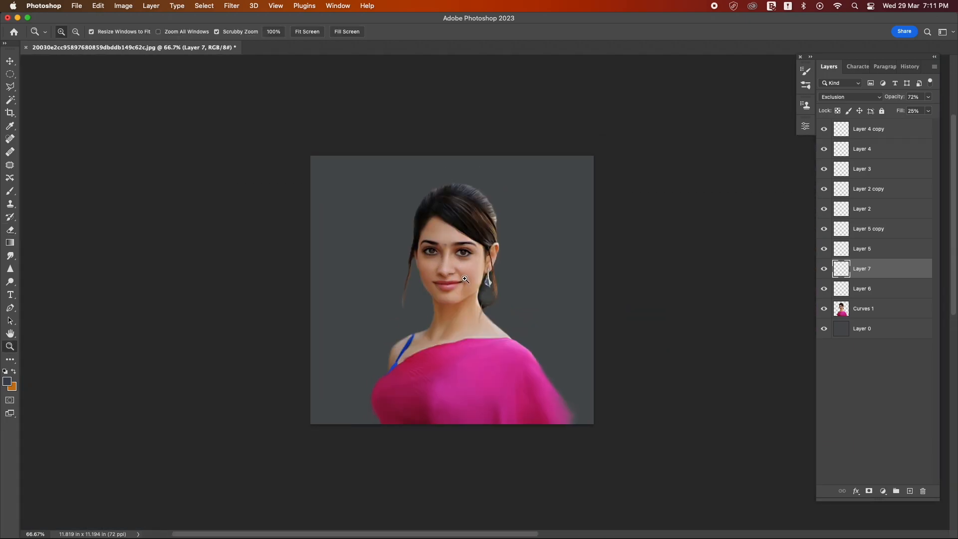
drag(462, 277, 496, 278)
click(889, 312)
drag(363, 450, 394, 392)
scroll(394, 392, down, 2)
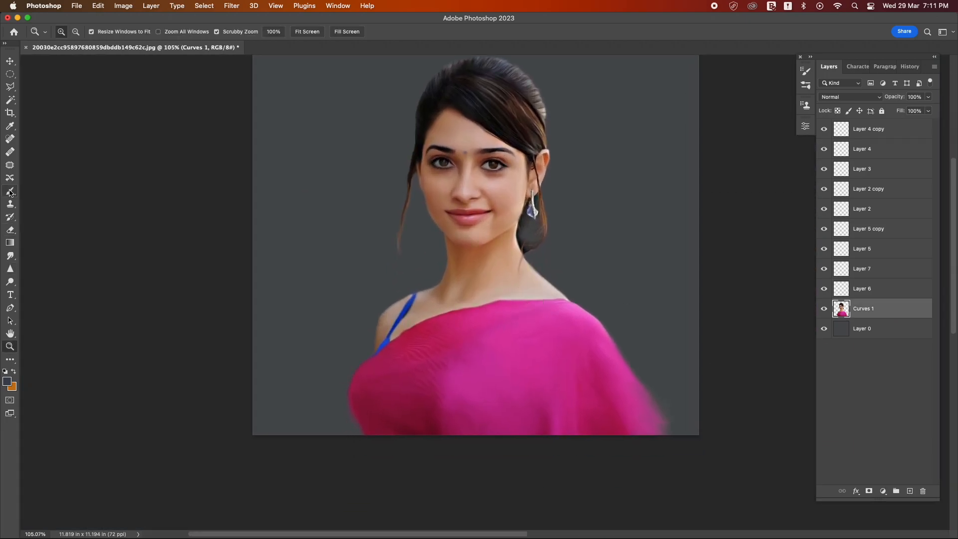
click(10, 255)
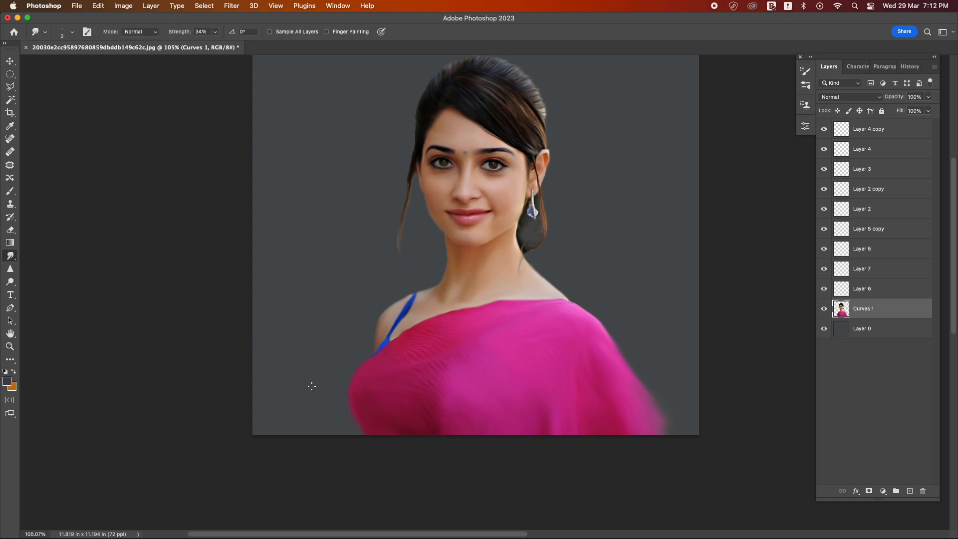
scroll(320, 385, down, 1)
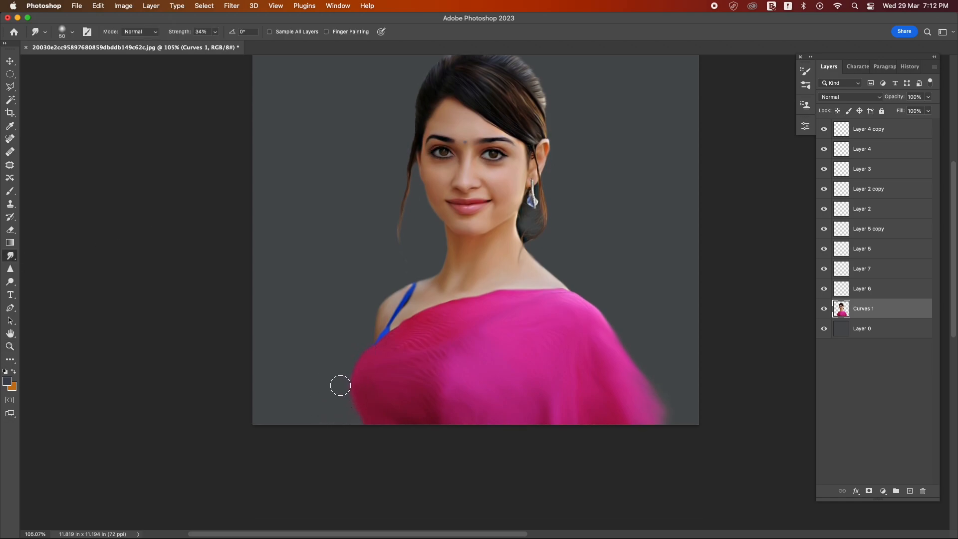
drag(340, 388, 347, 366)
mouse_move(337, 407)
mouse_down()
mouse_move(350, 407)
mouse_move(365, 435)
mouse_up()
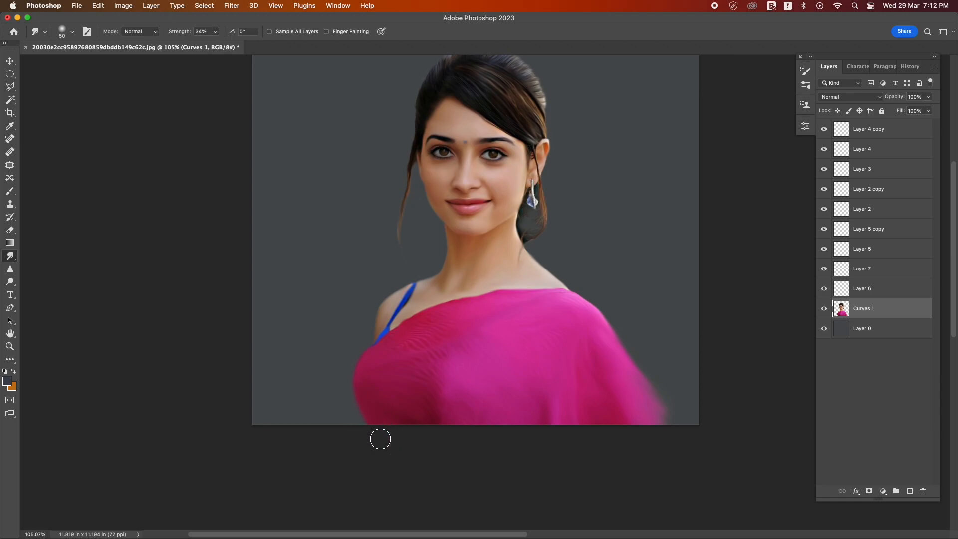
click(410, 392)
Step: Sample a hair tone as the Brush colour and create a new layer above Curves 1
key(z)
mouse_move(495, 213)
mouse_down()
mouse_move(451, 207)
mouse_move(480, 172)
mouse_up()
mouse_move(480, 172)
mouse_down()
mouse_move(442, 248)
mouse_move(460, 246)
mouse_move(454, 287)
mouse_up()
scroll(402, 249, up, 2)
scroll(414, 244, down, 2)
scroll(431, 230, up, 1)
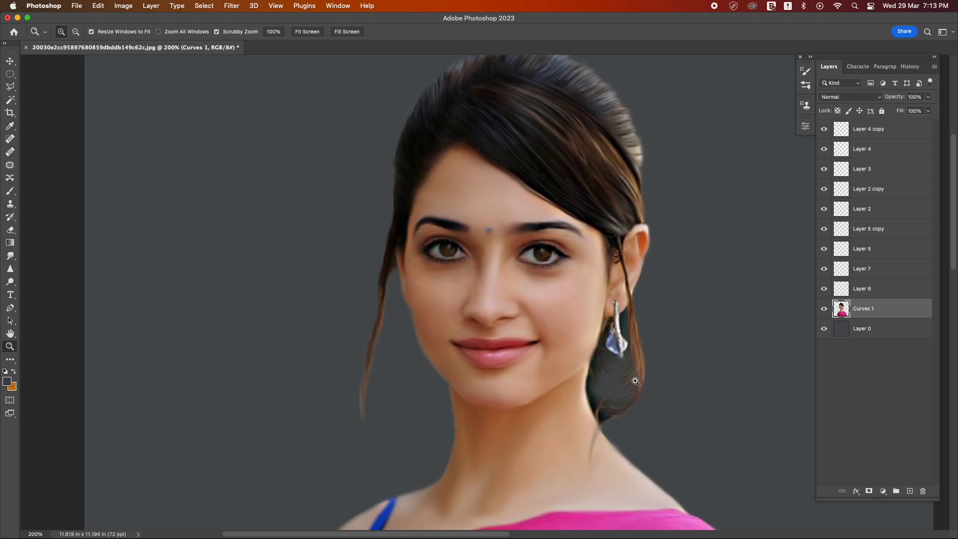
click(12, 194)
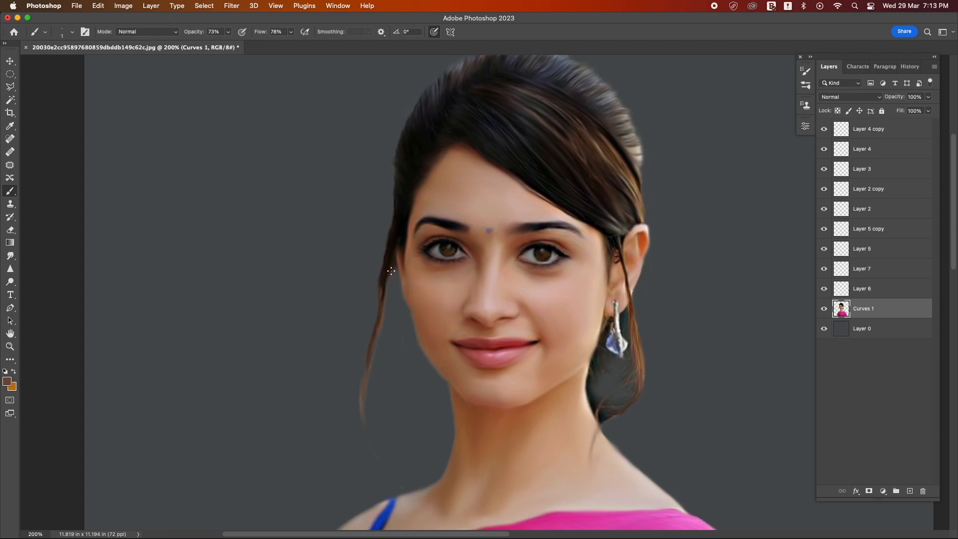
key(super+shift+n)
key(Return)
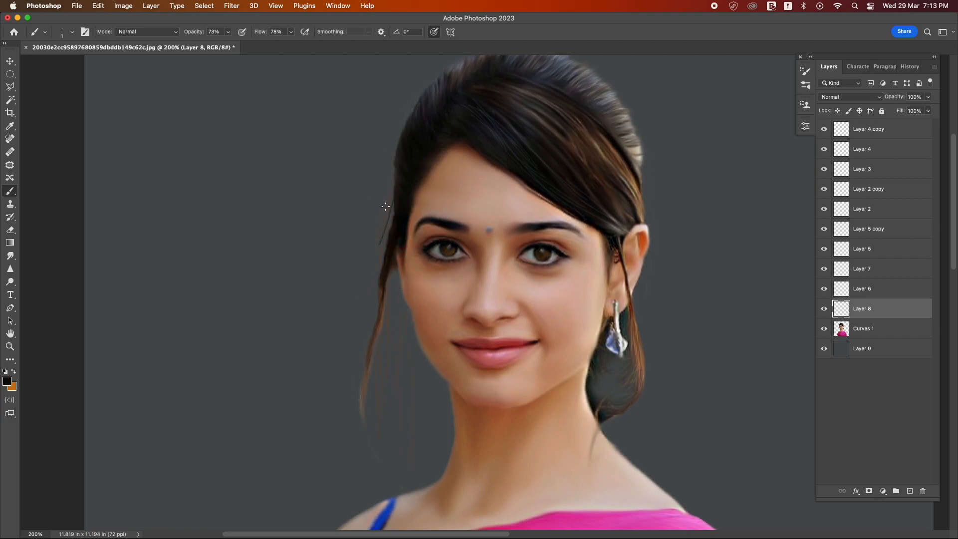
Step: Paint thin, loose dark strands hanging beside the face on the new layer, redoing the misplaced one
drag(388, 207, 360, 324)
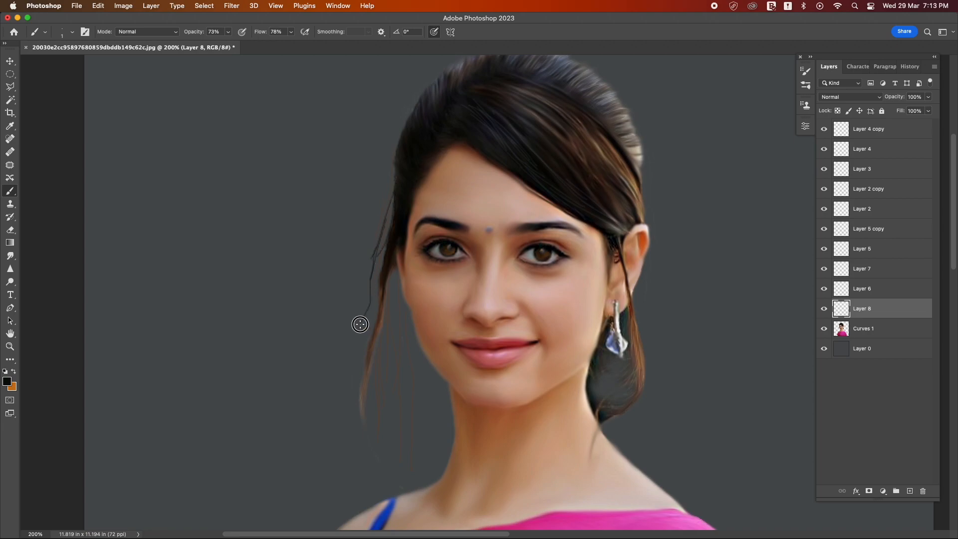
key(super+z)
drag(385, 184, 356, 363)
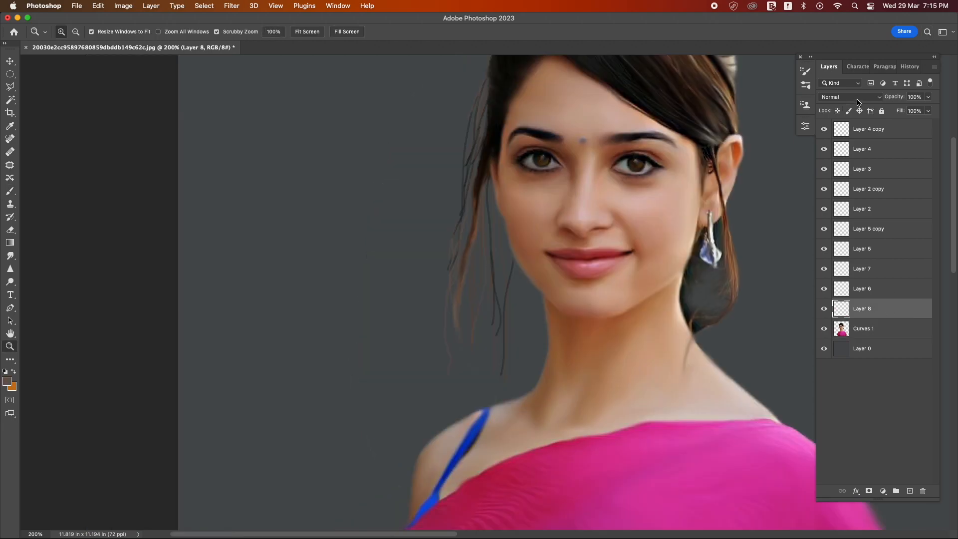
Step: Set the loose strand layer to Hard Light blending with 77% opacity
click(856, 100)
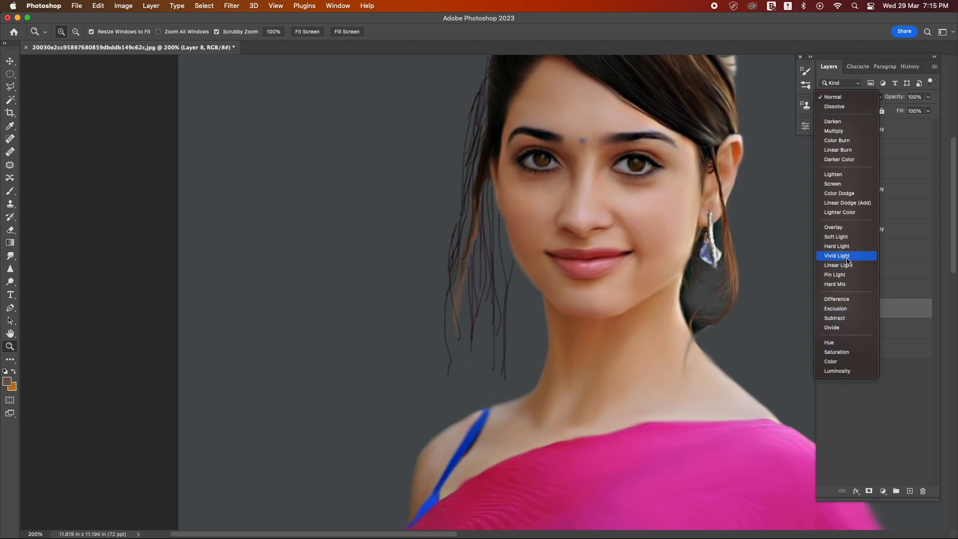
click(836, 246)
mouse_move(928, 111)
mouse_down()
mouse_move(902, 126)
mouse_move(918, 111)
mouse_up()
click(927, 97)
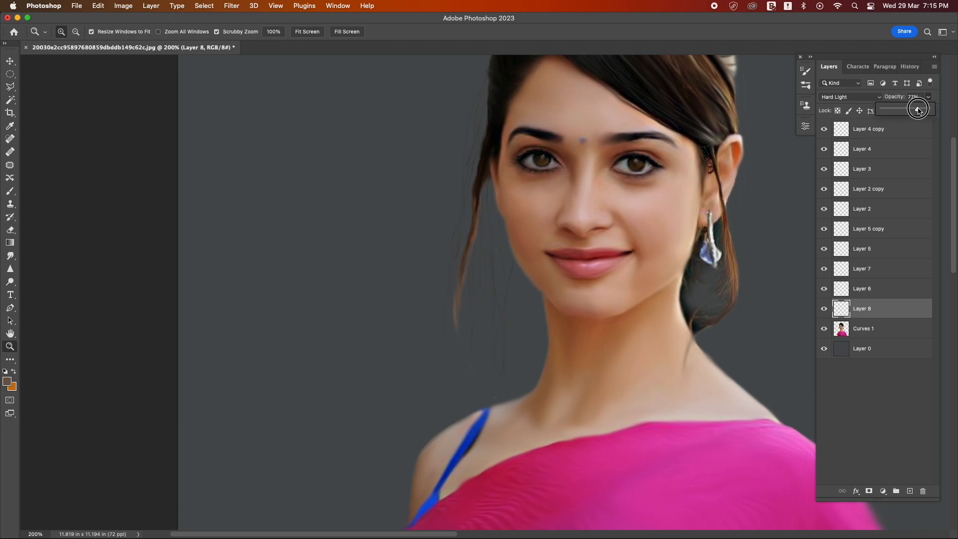
Step: Apply a Gaussian Blur with a 1.2-pixel radius to the loose strand layer
click(231, 6)
mouse_move(247, 137)
click(406, 178)
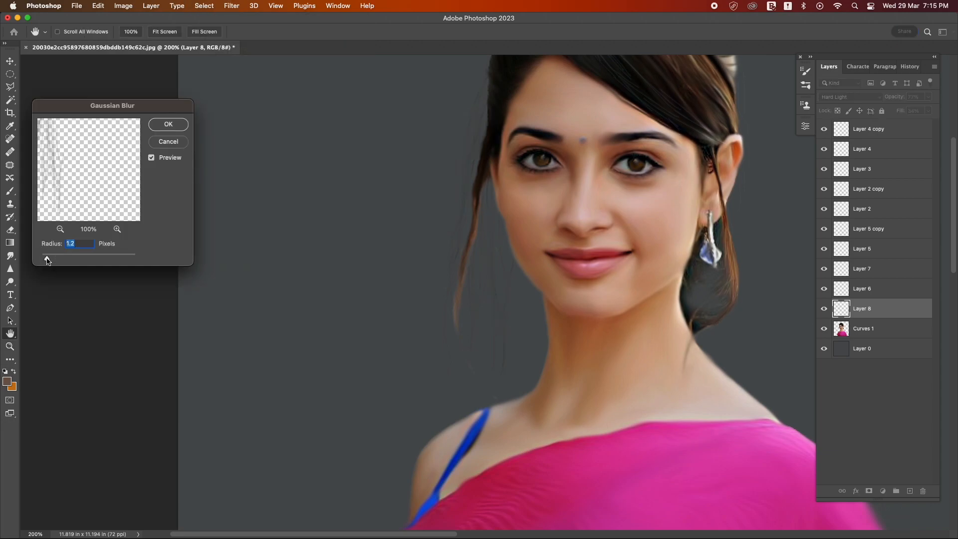
key(Return)
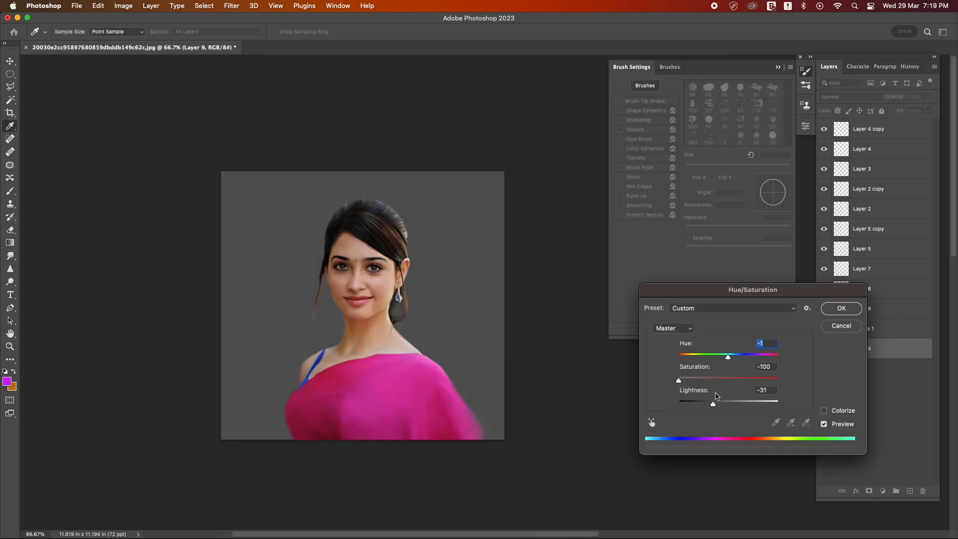
Step: Adjust the background Layer 9 with Hue/Saturation: Hue +24, Saturation -96 and Lightness +14
drag(714, 401, 731, 402)
drag(728, 356, 746, 356)
drag(678, 380, 679, 380)
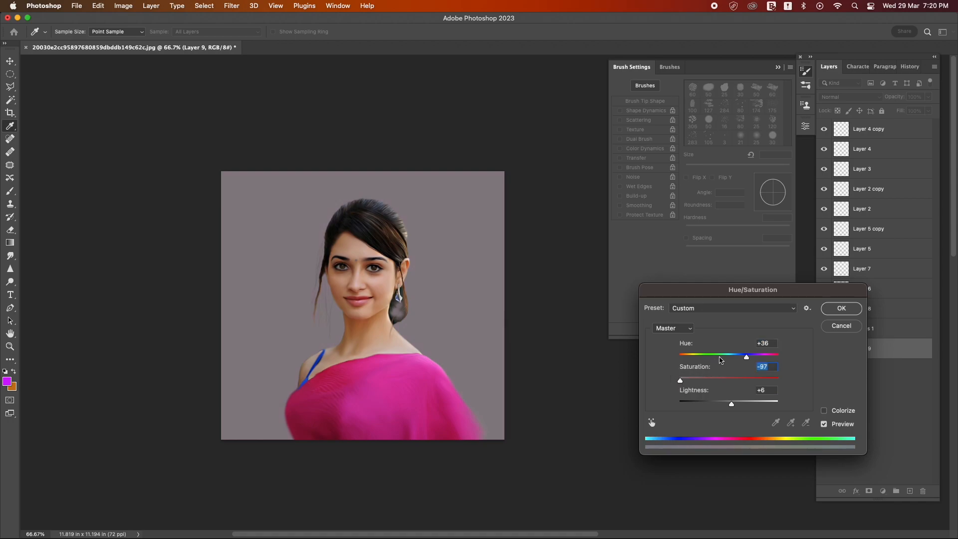
drag(746, 356, 740, 356)
drag(679, 380, 680, 380)
drag(731, 402, 736, 405)
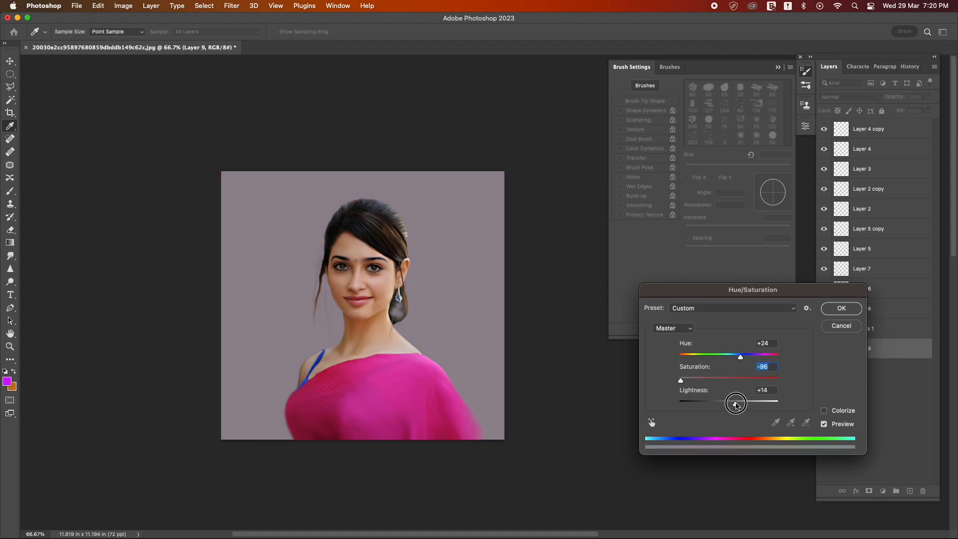
key(Return)
Step: Try several brush tips and choose the bristle tip labelled 112 at a size of 125 px
click(695, 95)
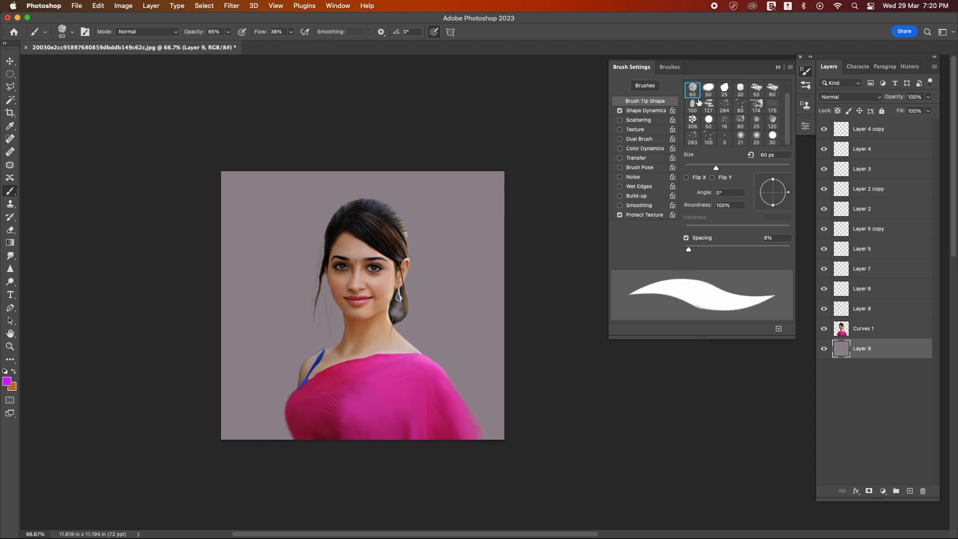
click(756, 105)
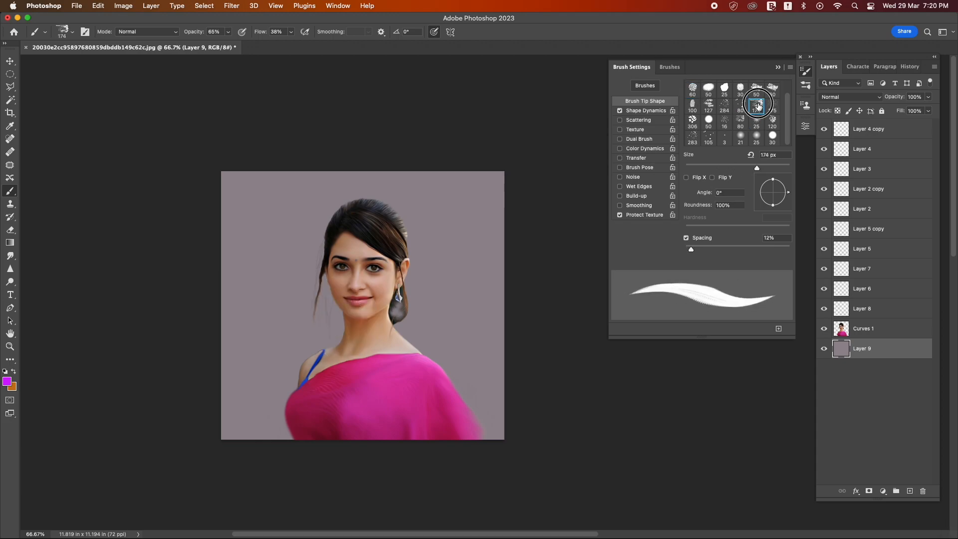
click(771, 106)
scroll(716, 138, up, 1)
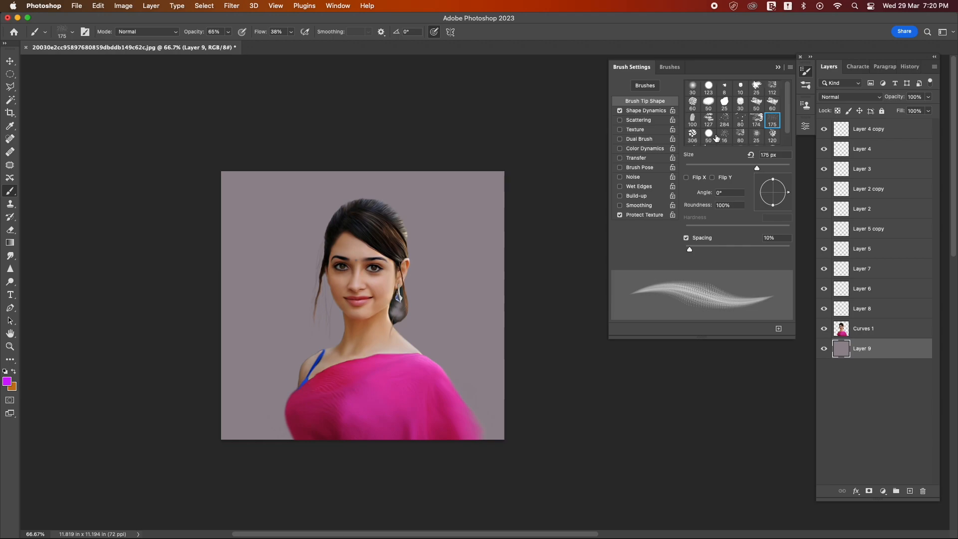
click(771, 88)
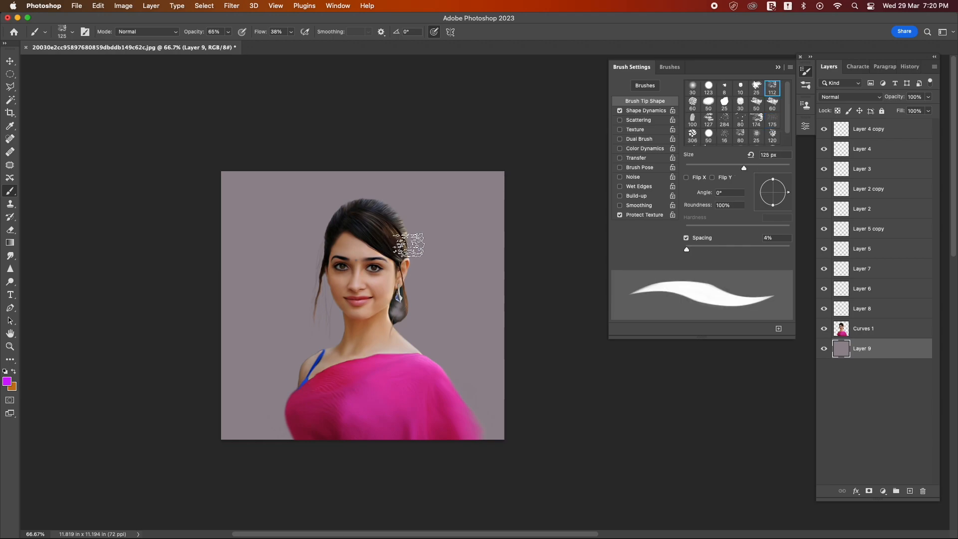
Step: Try bristle strokes behind the portrait directly on Layer 9, and undo them
mouse_move(318, 325)
mouse_down()
mouse_move(306, 243)
mouse_move(398, 223)
mouse_move(438, 268)
mouse_move(437, 244)
mouse_move(363, 225)
mouse_move(381, 222)
mouse_move(313, 238)
mouse_move(266, 344)
mouse_move(310, 377)
mouse_move(462, 374)
mouse_move(491, 414)
mouse_up()
key(super+z)
key(super+z)
key(super+z)
Step: Paint purple bristle strokes behind the portrait on a new layer above Layer 9, and change the foreground colour to yellow
key(super+shift+n)
key(Return)
click(8, 382)
drag(368, 402, 368, 390)
click(438, 280)
Step: Choose the speckled brush tip labelled 25, enlarge it to 200 px, and paint yellow texture behind the portrait
click(710, 117)
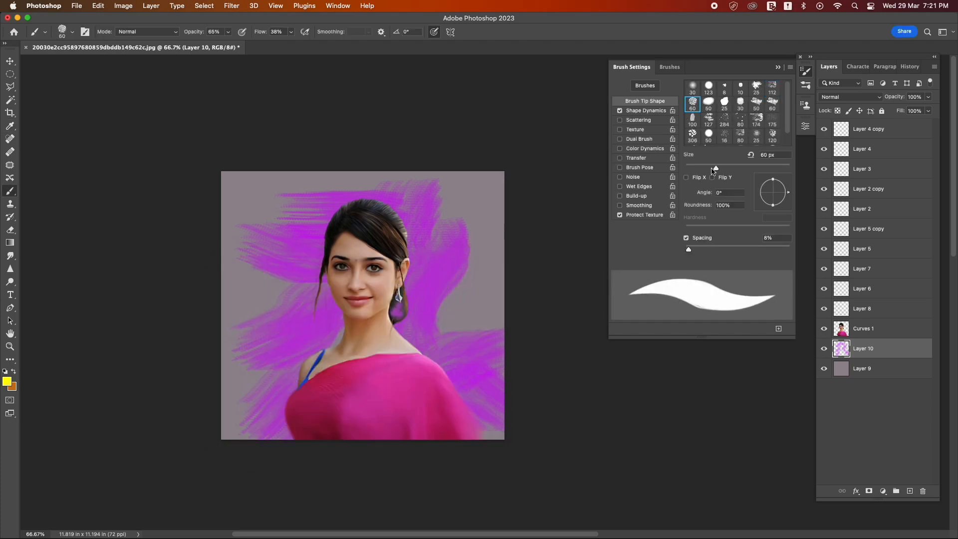
click(756, 135)
key(])
mouse_move(409, 328)
mouse_down()
mouse_move(449, 284)
mouse_move(423, 325)
mouse_move(452, 334)
mouse_move(416, 204)
mouse_move(405, 216)
mouse_move(337, 211)
mouse_move(266, 246)
mouse_move(292, 340)
mouse_move(227, 461)
mouse_move(481, 437)
mouse_move(454, 328)
mouse_move(451, 211)
mouse_move(368, 341)
mouse_move(429, 212)
mouse_move(345, 184)
mouse_move(302, 232)
mouse_move(313, 314)
mouse_move(304, 354)
mouse_move(276, 376)
mouse_move(421, 313)
mouse_move(399, 279)
mouse_move(418, 302)
mouse_move(453, 412)
mouse_move(259, 417)
mouse_move(276, 409)
mouse_move(275, 286)
mouse_move(477, 439)
mouse_up()
Step: Change the foreground colour to blue and paint speckled blue texture across the background around the portrait
click(7, 382)
click(368, 333)
click(447, 278)
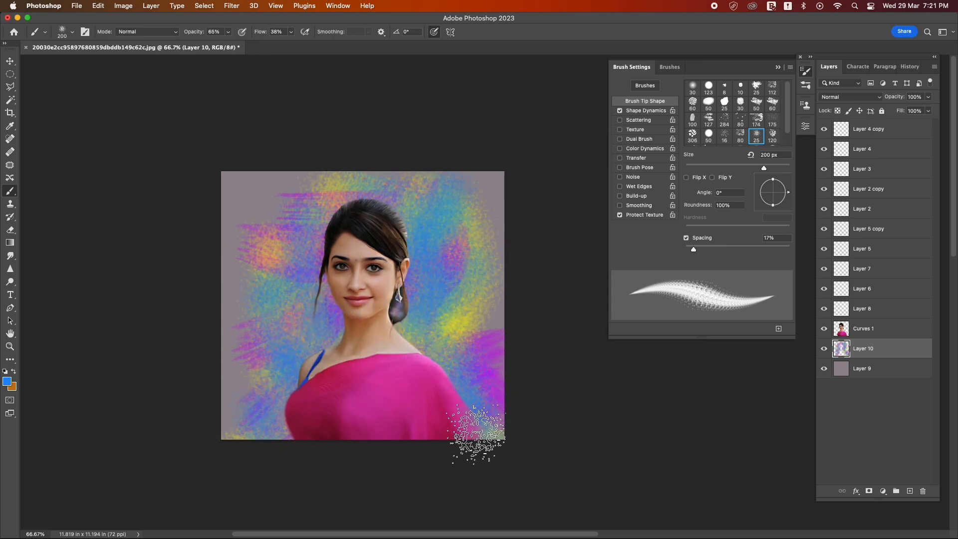
key(z)
click(378, 265)
click(378, 265)
alt+click(434, 275)
alt+click(434, 275)
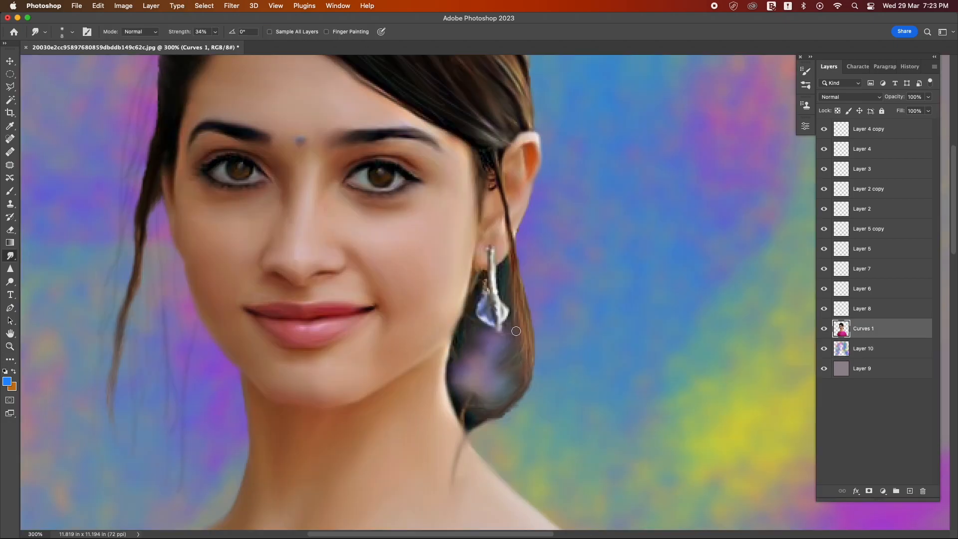
Step: Smudge the discoloured patches in the hair bun beneath the earring on Curves 1 at 34% strength
mouse_move(506, 346)
mouse_down()
mouse_move(451, 360)
mouse_move(474, 371)
mouse_move(462, 376)
mouse_move(476, 360)
mouse_move(472, 339)
mouse_move(463, 354)
mouse_move(474, 344)
mouse_move(476, 359)
mouse_up()
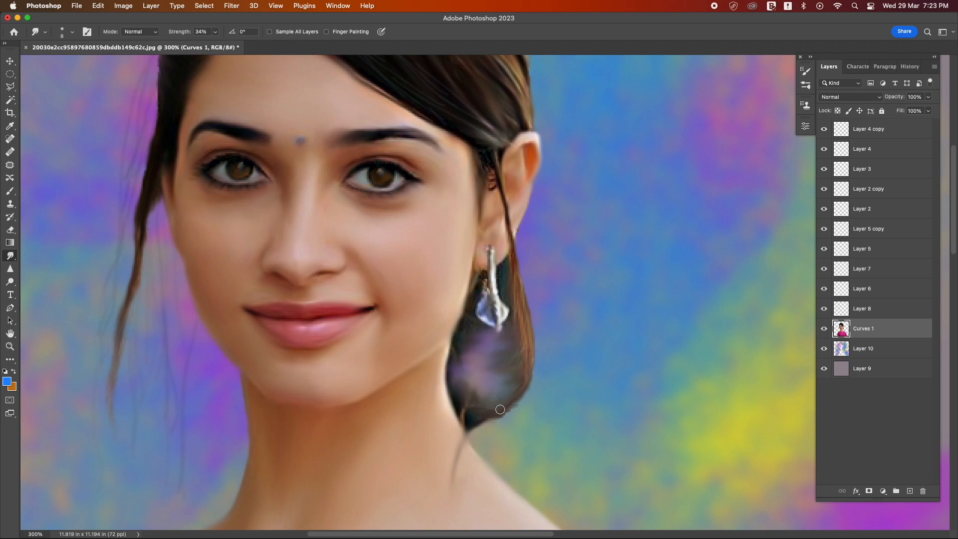
drag(500, 414, 481, 421)
drag(516, 369, 462, 372)
Step: Raise the smudge strength to 71% and blend the pale purple patches inside the bun into the dark hair
click(215, 32)
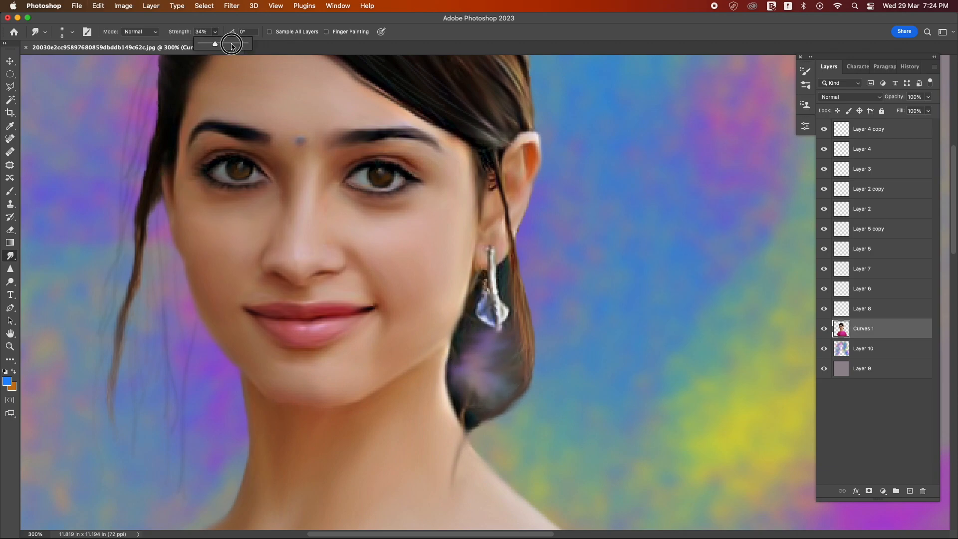
click(234, 44)
drag(509, 350, 471, 346)
drag(509, 342, 477, 333)
key(super+z)
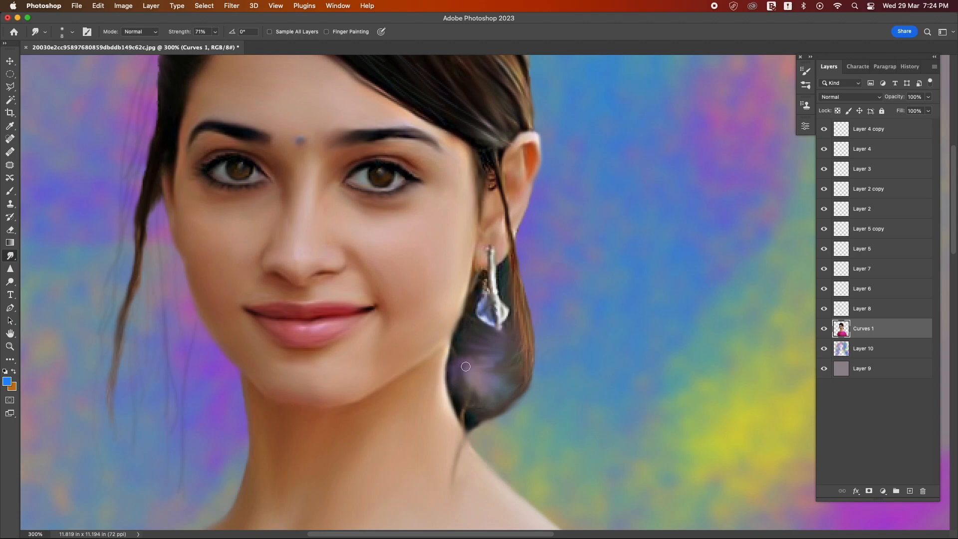
mouse_move(465, 366)
mouse_down()
mouse_move(457, 387)
mouse_move(466, 380)
mouse_move(458, 379)
mouse_move(464, 345)
mouse_move(496, 386)
mouse_move(469, 370)
mouse_move(479, 396)
mouse_move(461, 421)
mouse_move(463, 403)
mouse_move(476, 415)
mouse_move(470, 407)
mouse_move(521, 374)
mouse_move(485, 365)
mouse_move(493, 360)
mouse_move(504, 385)
mouse_move(481, 399)
mouse_move(508, 392)
mouse_up()
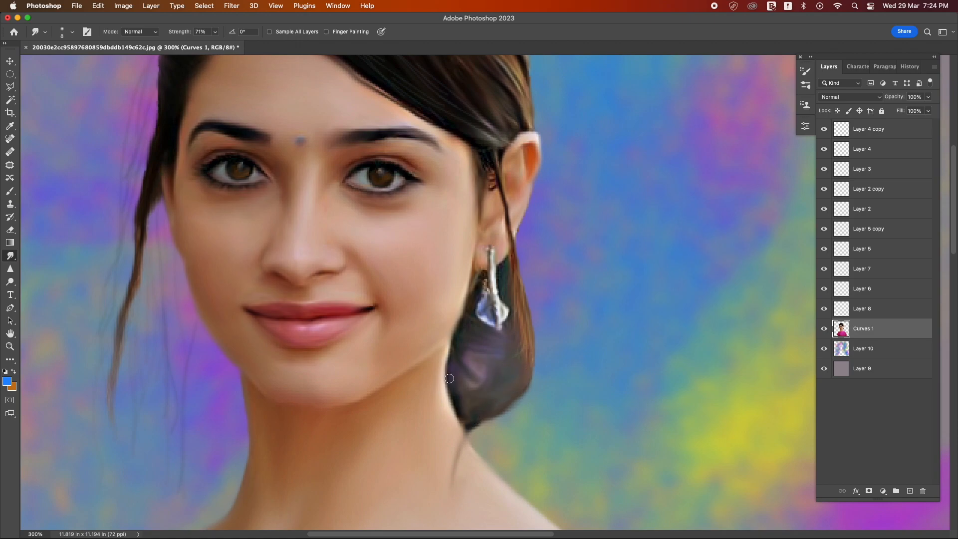
Step: Lower the smudge strength to 26% and smooth the hair strokes through the middle of the bun
drag(166, 32, 143, 32)
mouse_move(470, 374)
mouse_down()
mouse_move(456, 357)
mouse_move(506, 361)
mouse_move(523, 317)
mouse_up()
key(z)
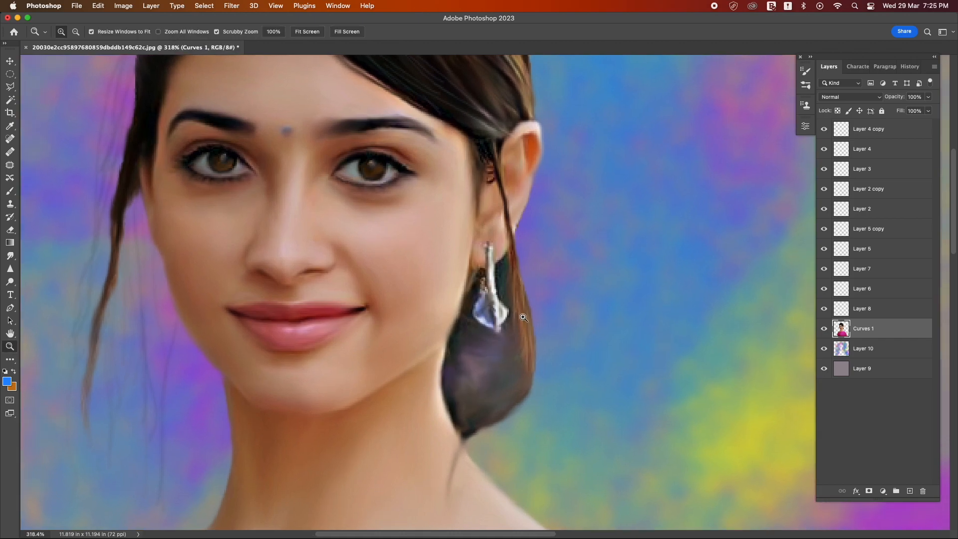
click(10, 255)
drag(474, 355, 484, 424)
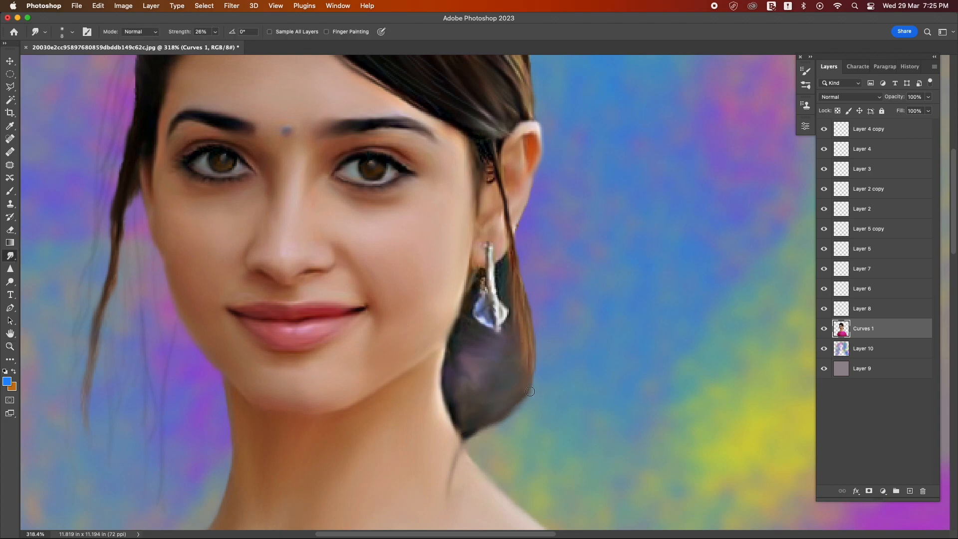
Step: Smudge the bun's outer edge, the hanging earring and the edge of the ear to give them a painted look
drag(530, 391, 520, 401)
drag(535, 363, 533, 373)
drag(496, 322, 502, 307)
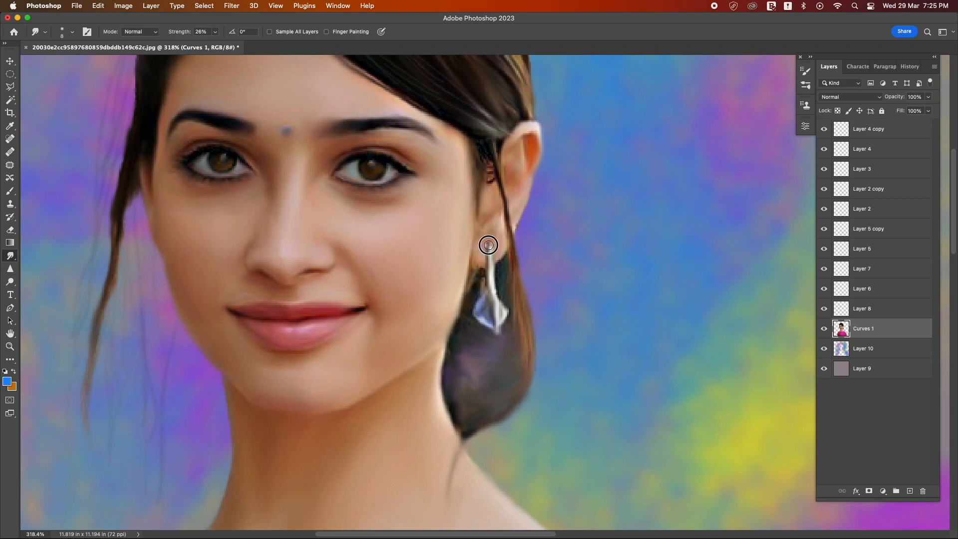
drag(533, 176, 532, 187)
Step: Add a new layer above Curves 1 and open the settings of a soft round brush for painting the lips
key(z)
mouse_move(383, 239)
mouse_down()
mouse_move(359, 281)
mouse_move(464, 328)
mouse_up()
click(465, 329)
click(466, 349)
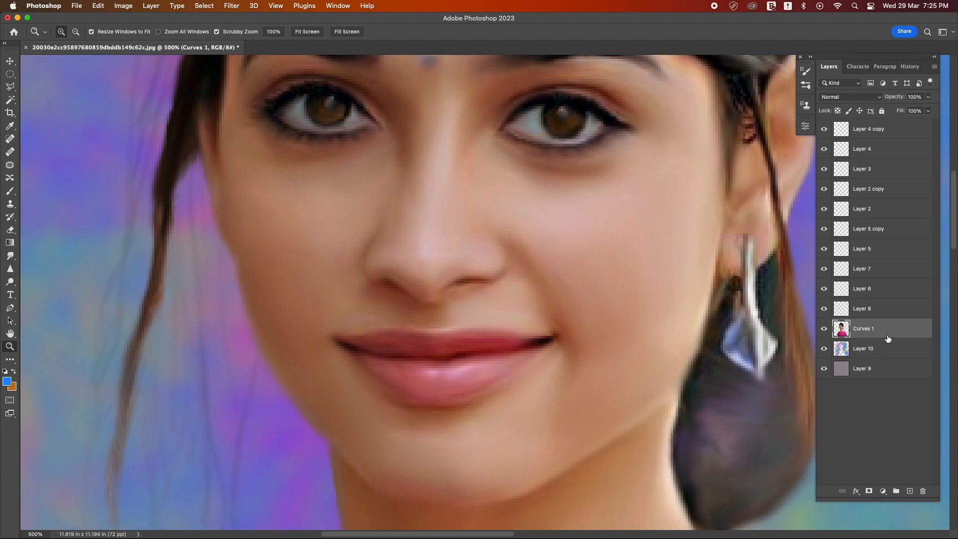
key(alt+shift+super+n)
key(b)
key(super+d)
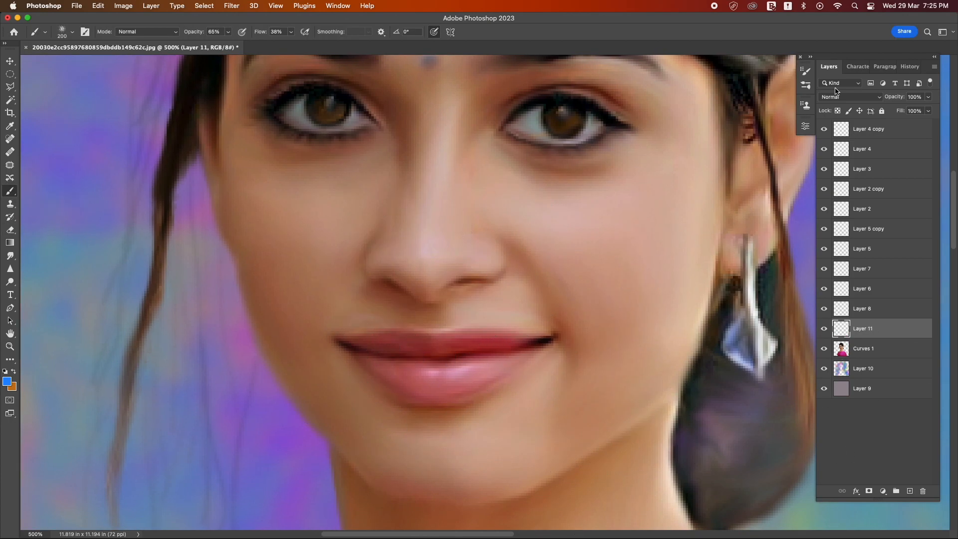
click(811, 60)
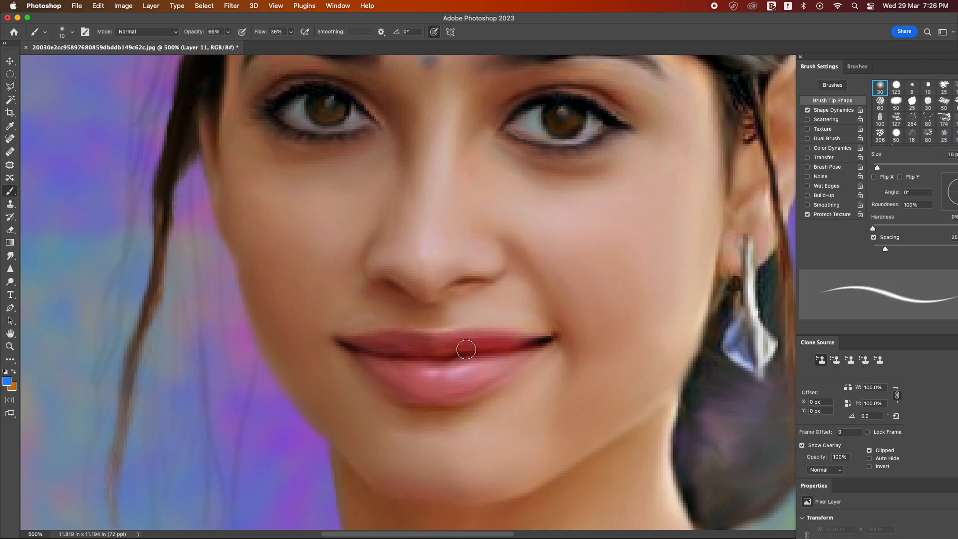
Step: Sample the red of the lips, reduce the brush to 7 px and paint over the upper and lower lips
alt+click(481, 338)
key(bracketleft)
key(bracketleft)
key(bracketleft)
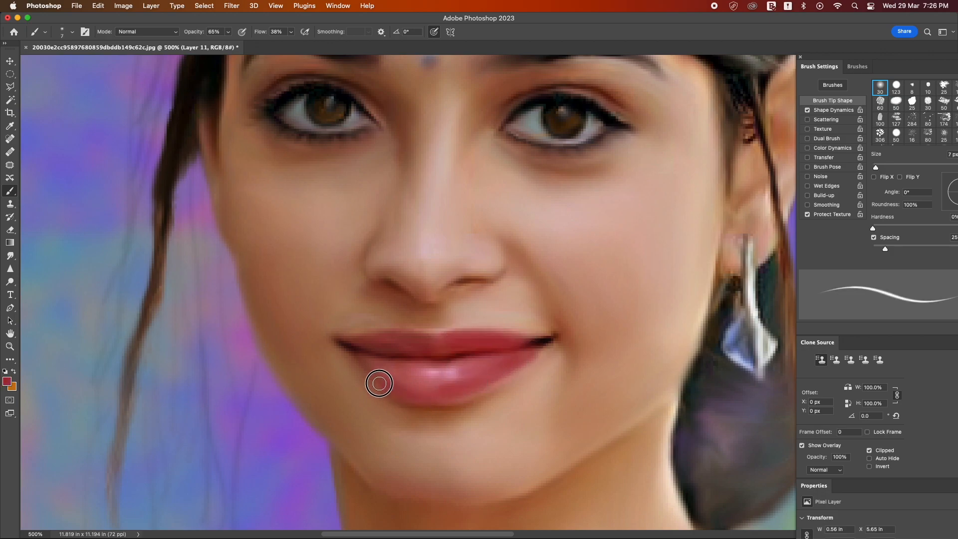
alt+click(511, 364)
mouse_move(511, 364)
mouse_down()
mouse_move(442, 390)
mouse_move(483, 386)
mouse_move(417, 393)
mouse_move(376, 369)
mouse_move(467, 372)
mouse_move(403, 377)
mouse_move(449, 372)
mouse_up()
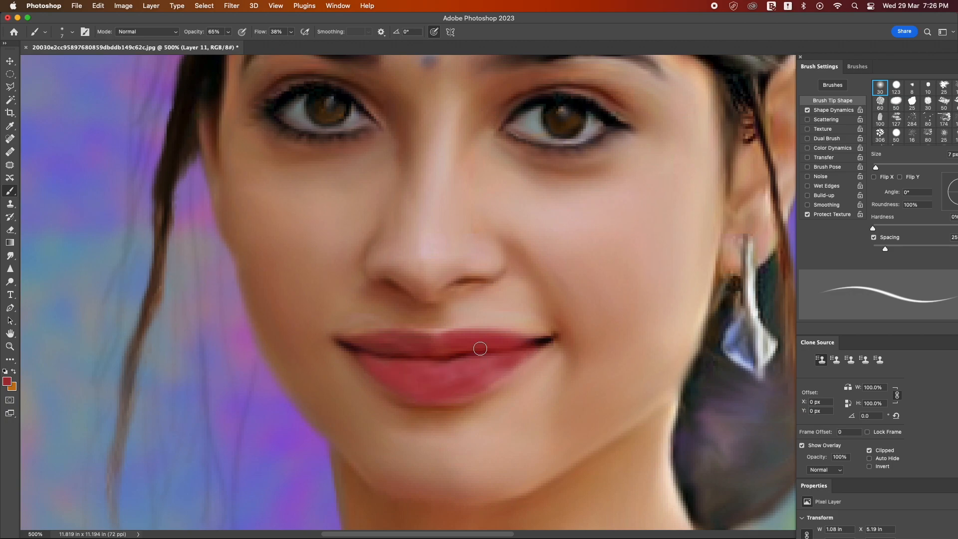
drag(465, 339, 405, 336)
Step: Set the blend mode of the lip colour layer, Layer 11, to Color
click(857, 67)
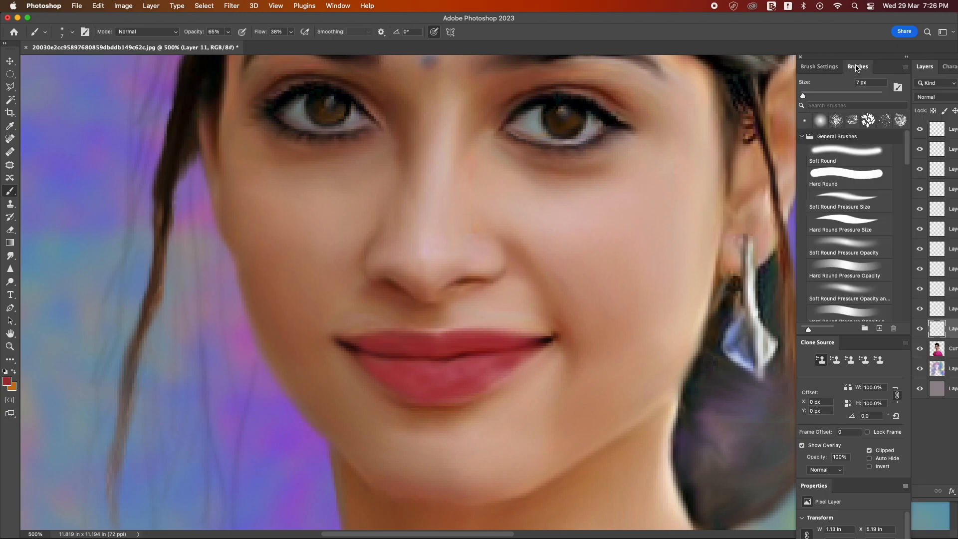
click(801, 58)
key(F7)
click(907, 57)
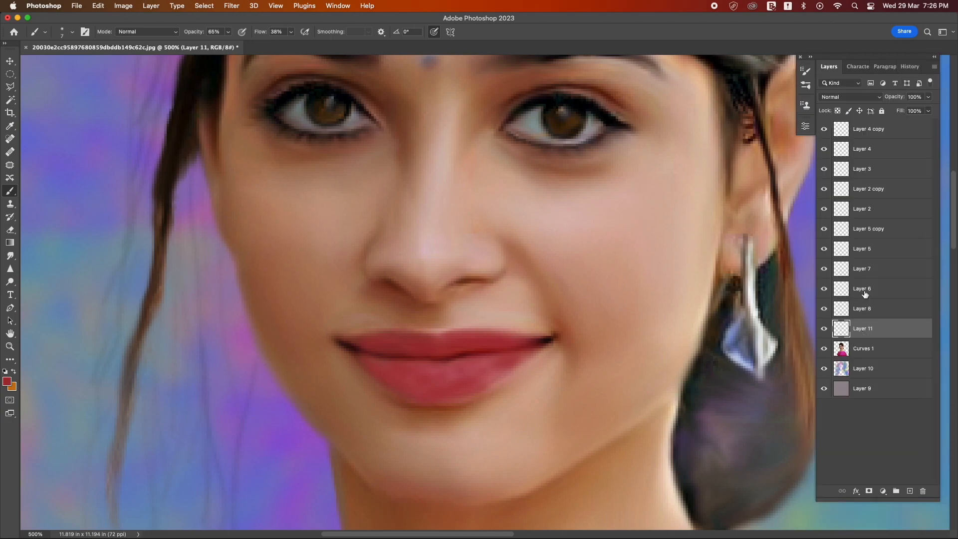
click(849, 96)
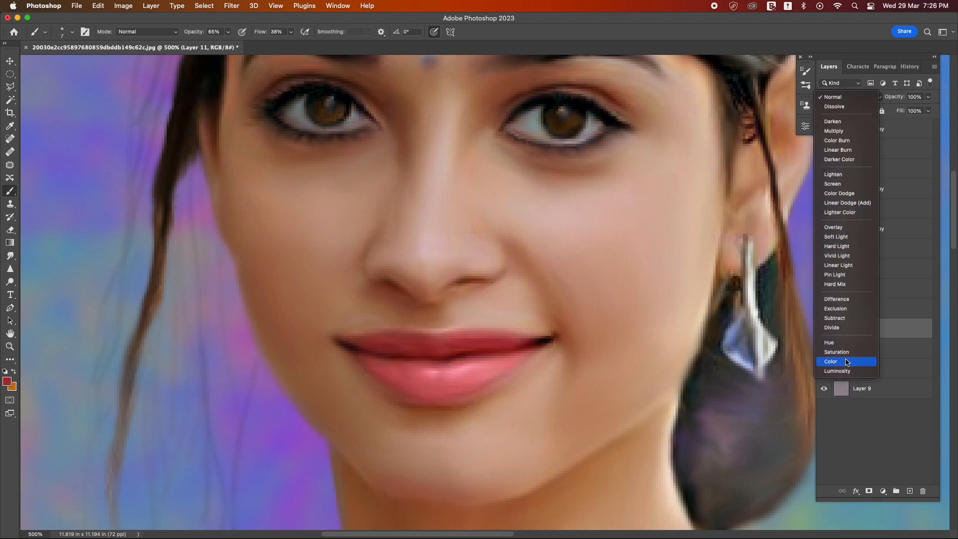
click(846, 362)
Step: Reduce the lip layer's fill to 74% and its opacity to 86%
key(z)
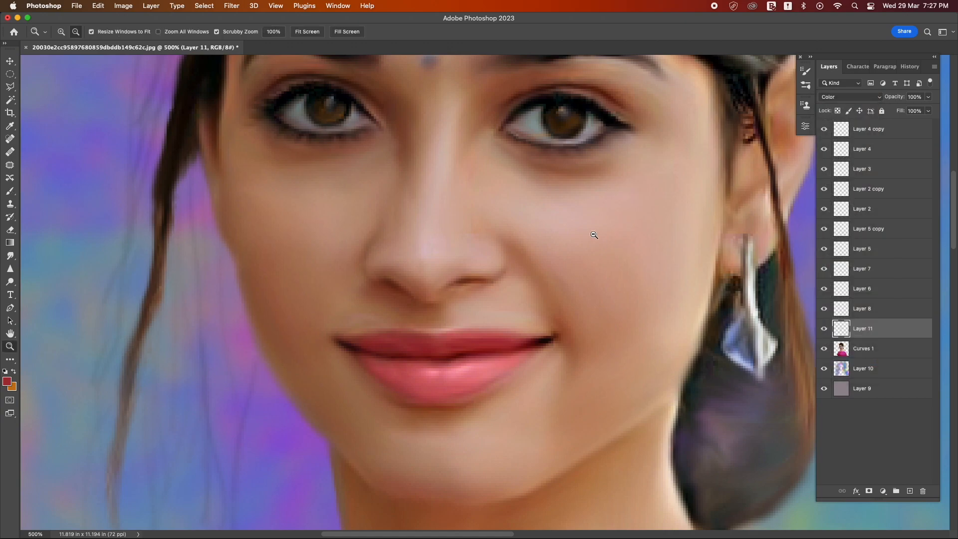
alt+click(593, 234)
alt+click(593, 234)
alt+click(594, 235)
click(928, 111)
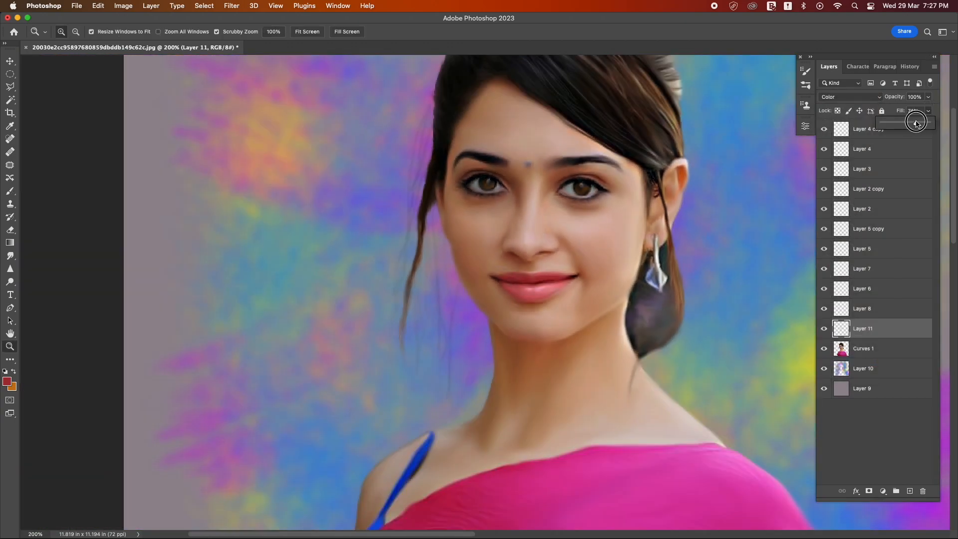
drag(927, 97, 922, 111)
Step: Shift the lip layer's midtones with Color Balance, and reduce its fill to 55%
click(494, 270)
key(super+b)
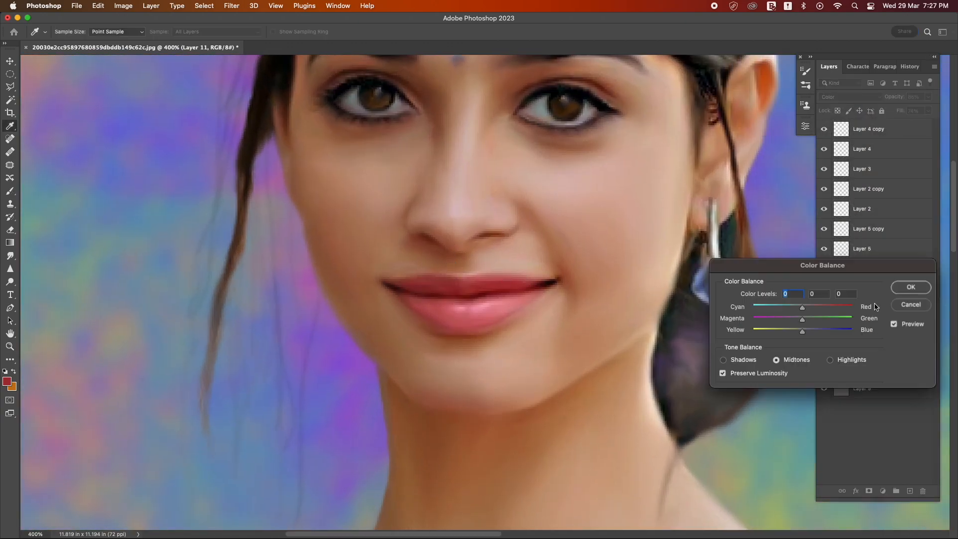
drag(797, 320, 810, 333)
click(910, 288)
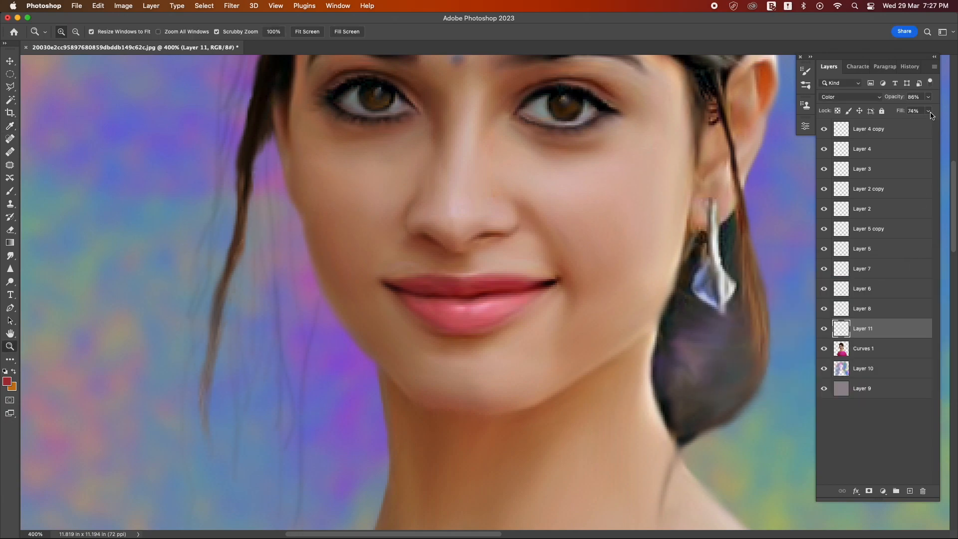
drag(928, 111, 911, 125)
Step: Select the painted background on Layer 10 and enlarge the soft Eraser to 300 px
alt+click(541, 144)
alt+click(541, 144)
alt+click(541, 144)
alt+click(541, 144)
drag(559, 141, 434, 208)
key(v)
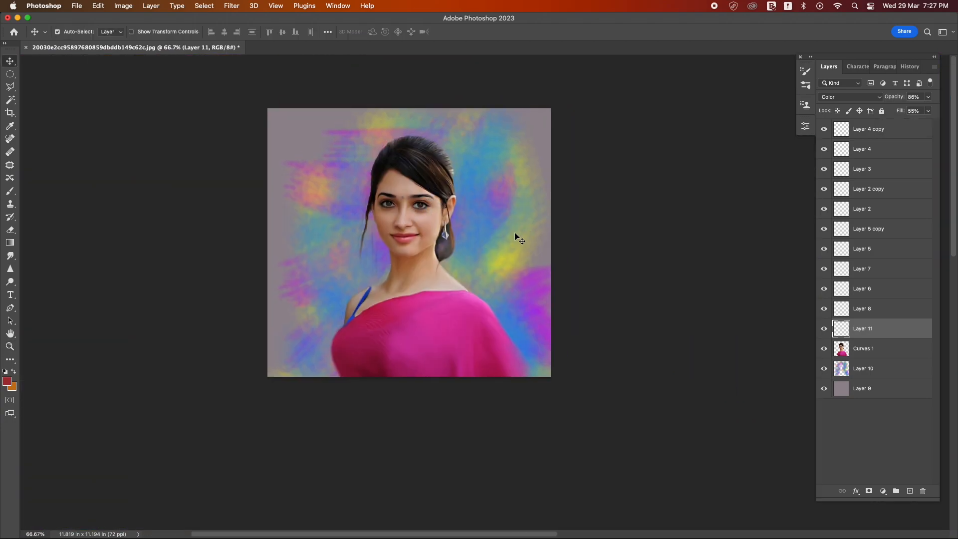
click(421, 197)
key(e)
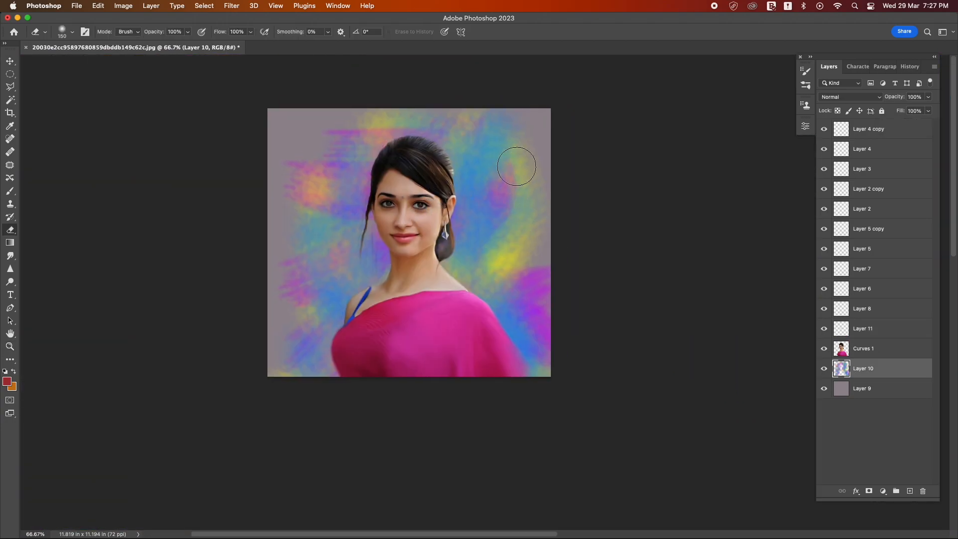
key(bracketright)
key(bracketright)
key(bracketright)
key(bracketright)
Step: Try erasing the outer edges of the background paint at 100% flow, and undo the strokes
drag(530, 143, 573, 307)
mouse_move(500, 76)
mouse_down()
mouse_move(466, 90)
mouse_move(327, 79)
mouse_move(250, 178)
mouse_move(259, 265)
mouse_move(254, 344)
mouse_up()
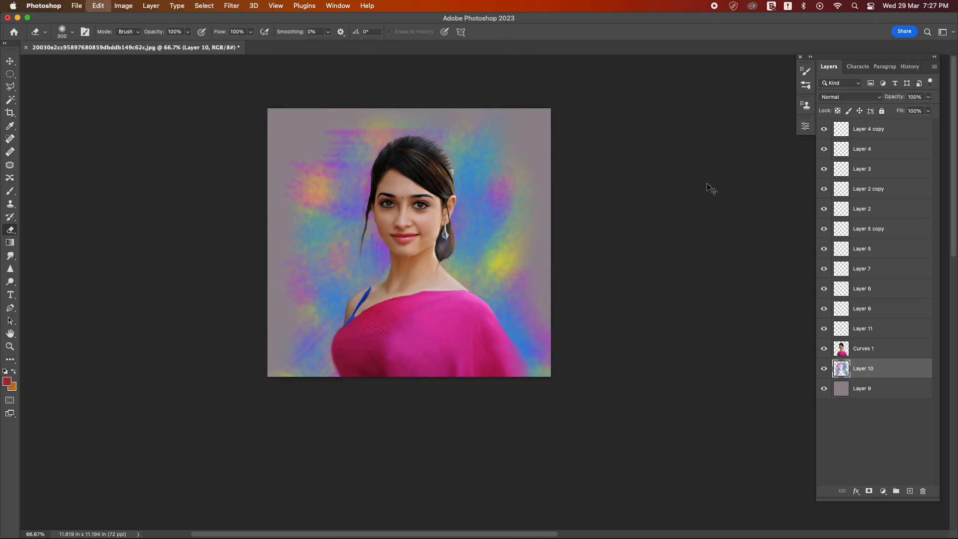
key(super+z)
key(super+z)
key(super+z)
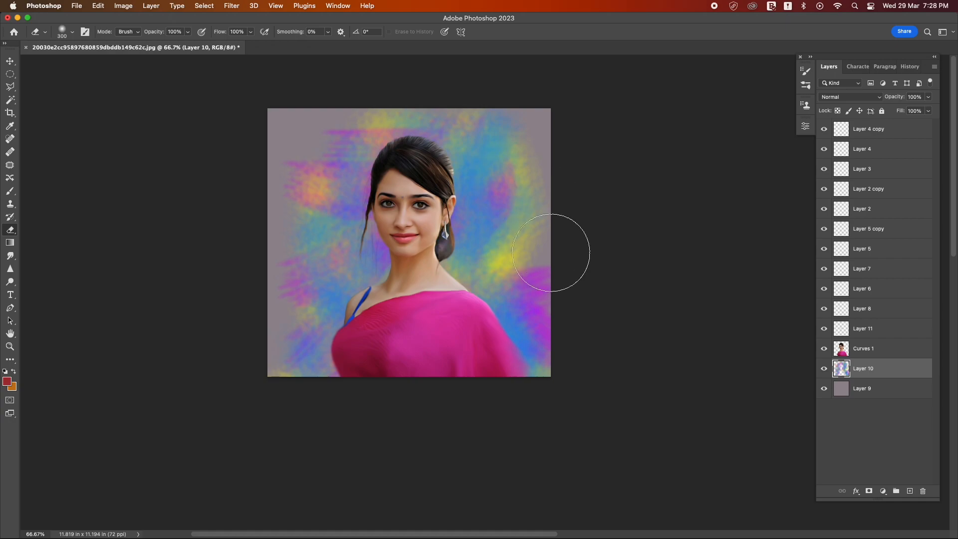
drag(564, 294, 566, 305)
key(super+z)
Step: Lower the Eraser's flow and softly fade the outer edge of the background paint beside the portrait
click(251, 32)
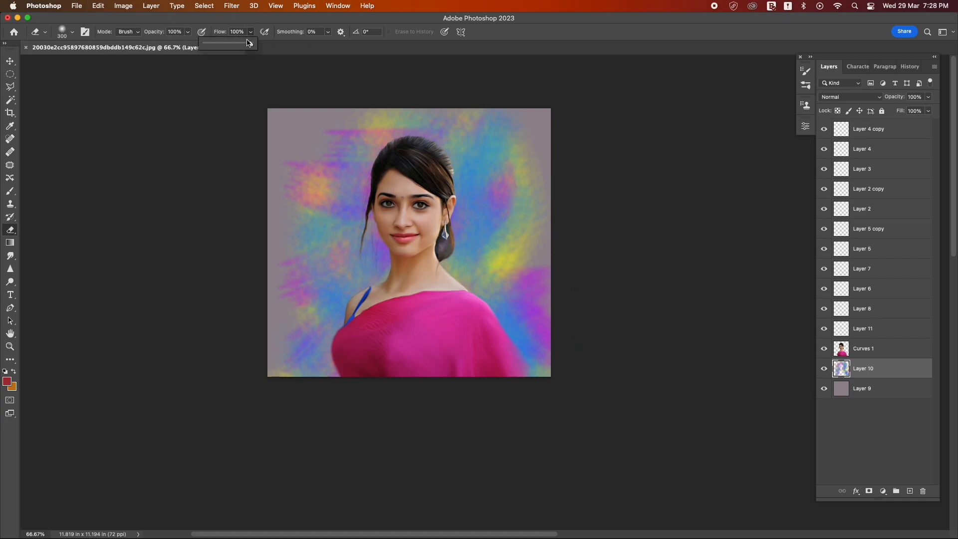
drag(250, 44, 215, 44)
mouse_move(556, 284)
mouse_down()
mouse_move(573, 336)
mouse_move(535, 179)
mouse_up()
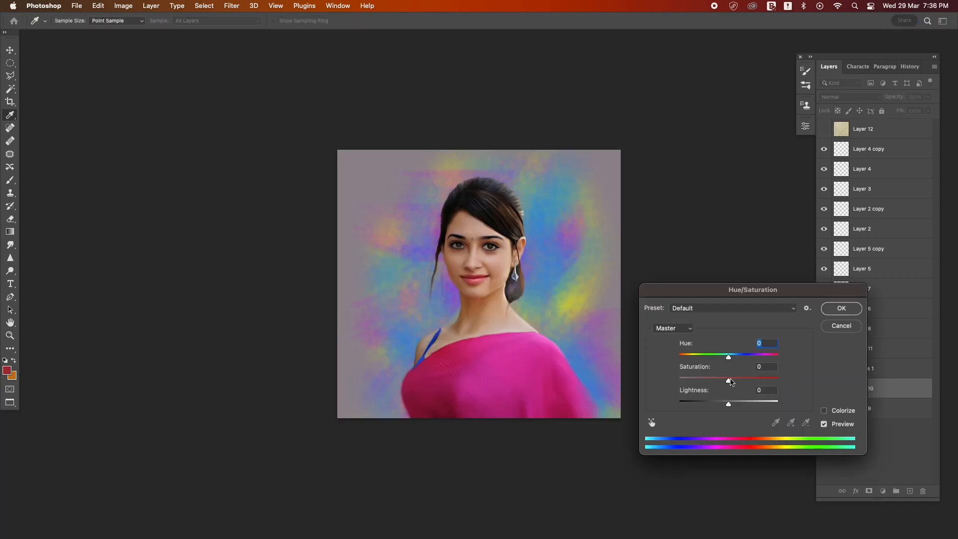
Step: Colorize the Layer 10 background with Hue/Saturation at hue 45, saturation 35 and lightness -1
drag(721, 380, 705, 381)
drag(728, 356, 713, 381)
click(825, 411)
mouse_move(728, 404)
mouse_down()
mouse_move(738, 403)
mouse_move(727, 403)
mouse_up()
mouse_move(691, 356)
mouse_down()
mouse_move(699, 356)
mouse_move(691, 356)
mouse_up()
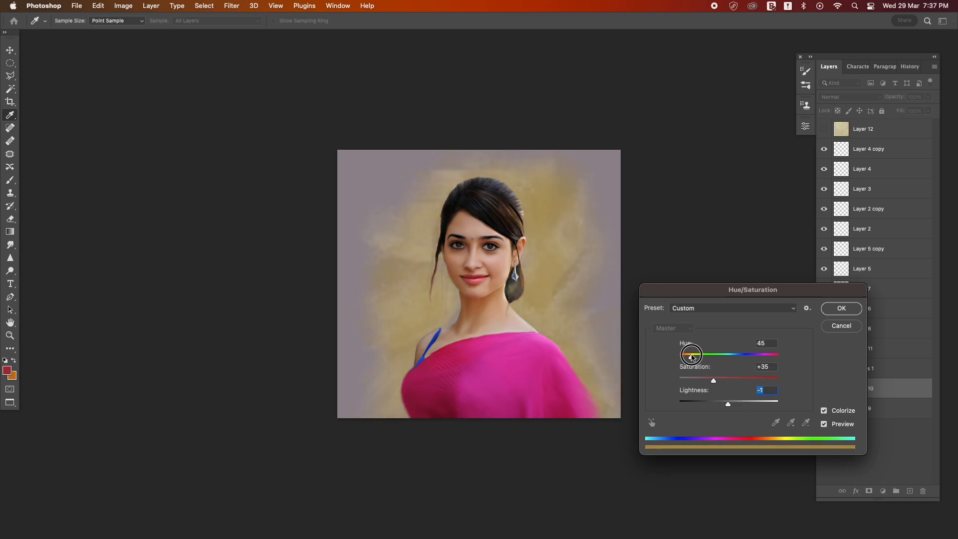
click(841, 308)
Step: Smooth the edges of the blue shoulder strap on Curves 1 with the Smudge tool at 35% strength
drag(541, 271, 590, 320)
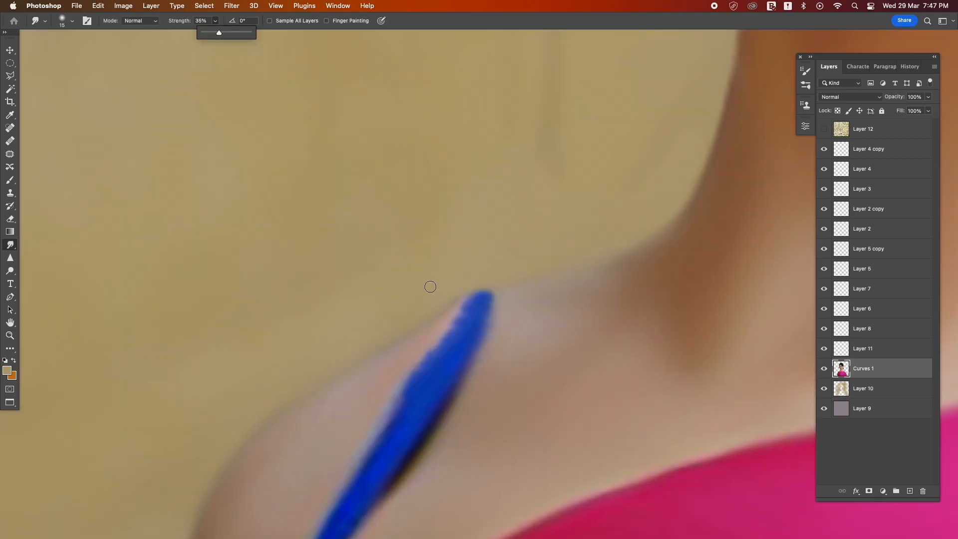
click(427, 346)
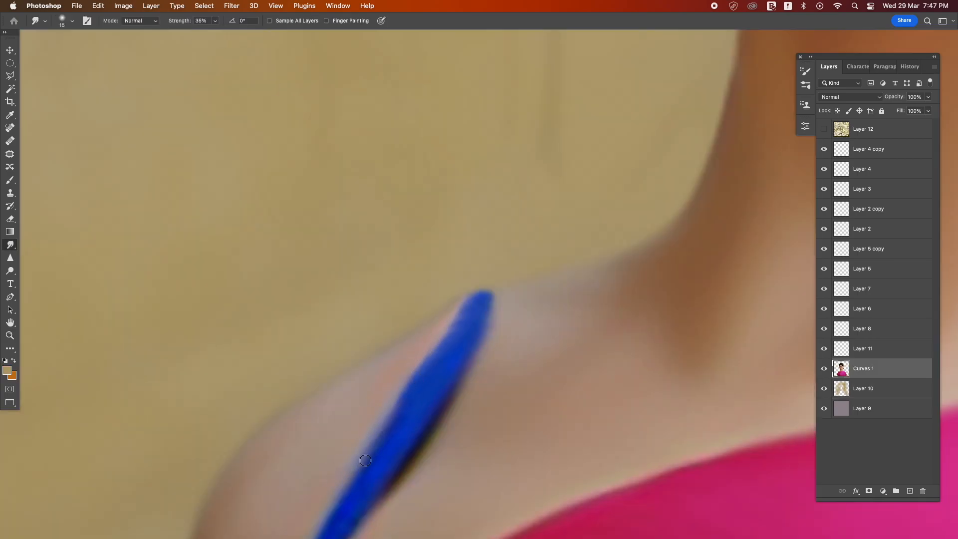
scroll(442, 293, down, 5)
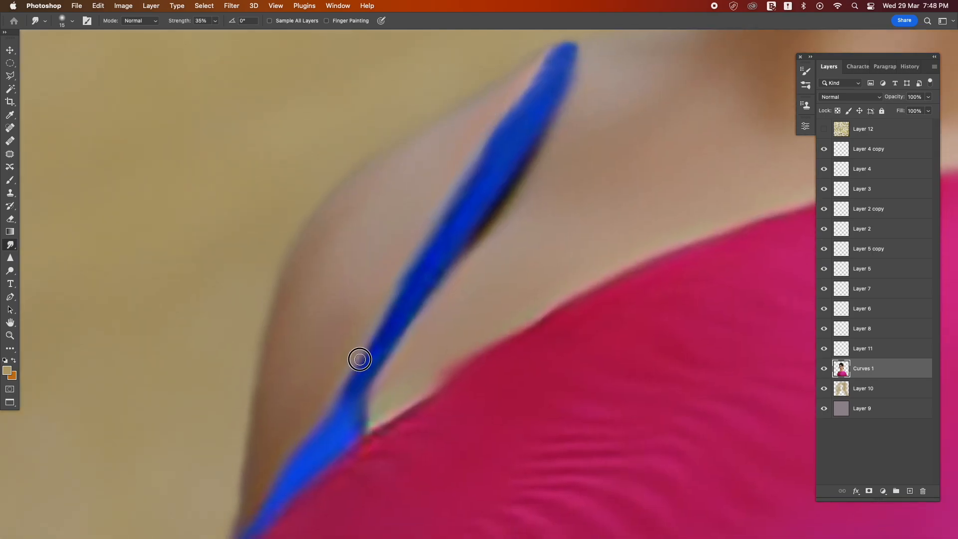
drag(354, 411, 376, 384)
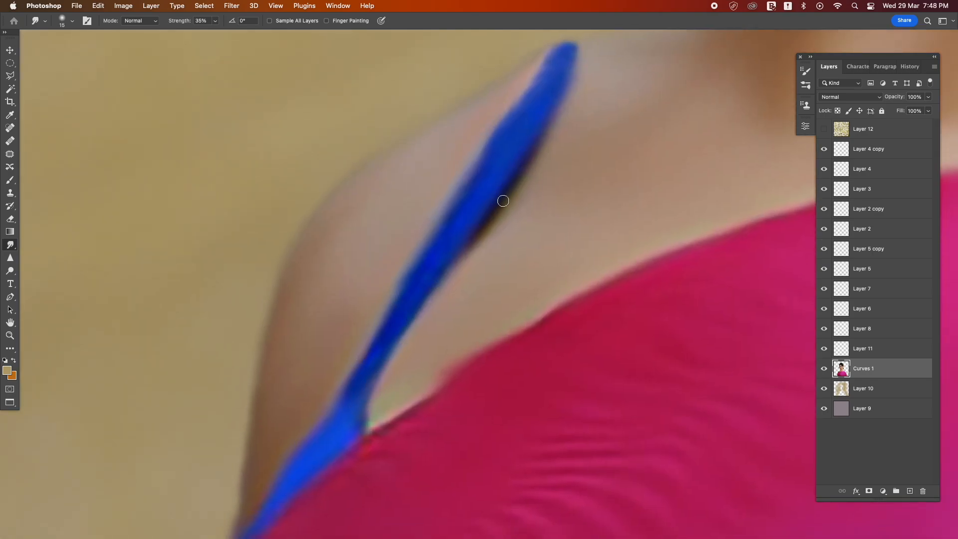
Step: Review the smudged strap and shoulder in the context of the whole portrait
key(z)
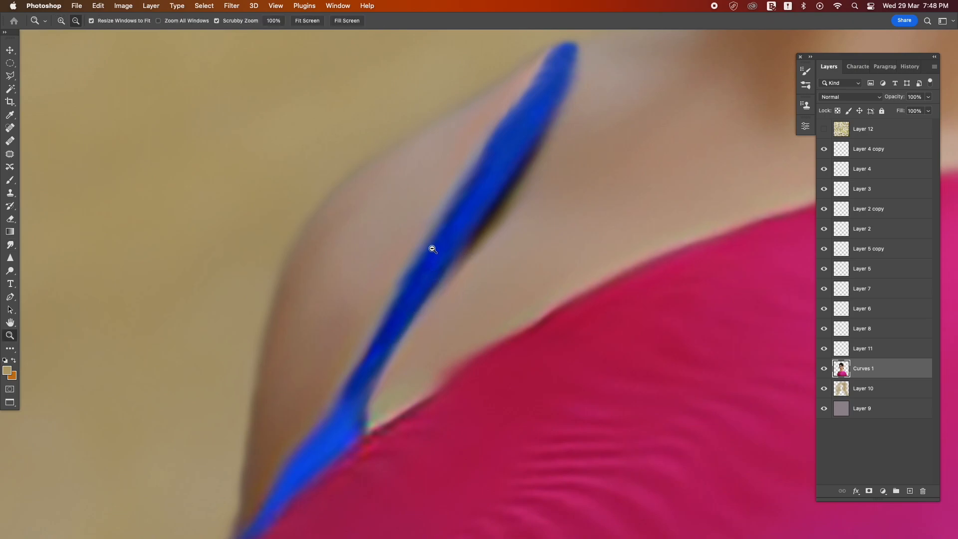
alt+click(431, 249)
alt+click(431, 249)
alt+click(432, 250)
alt+click(432, 251)
alt+click(433, 254)
alt+click(434, 254)
click(476, 199)
drag(480, 208, 453, 238)
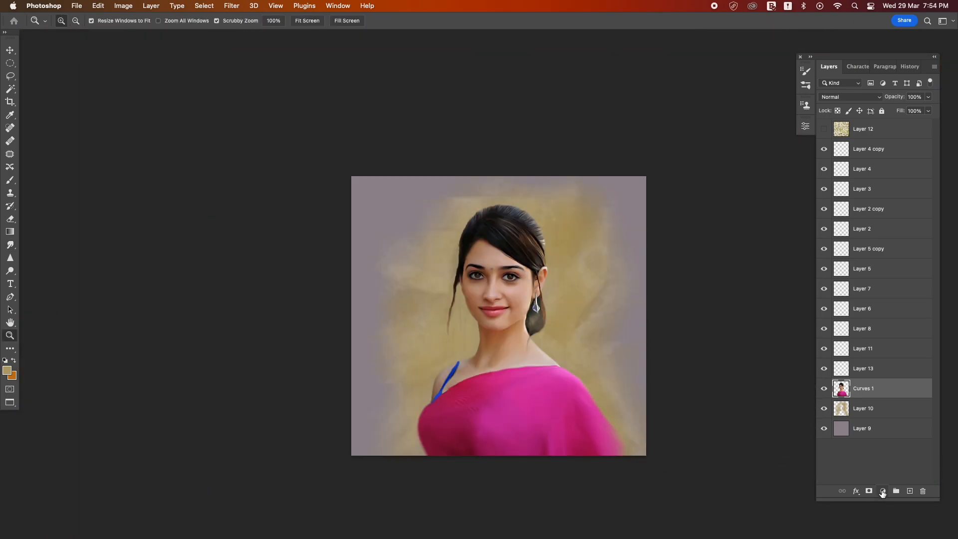
Step: Add a Channel Mixer clipped to Curves 1, setting the Red output to Red -60, Green +200, Blue +178 and Constant +14
click(882, 490)
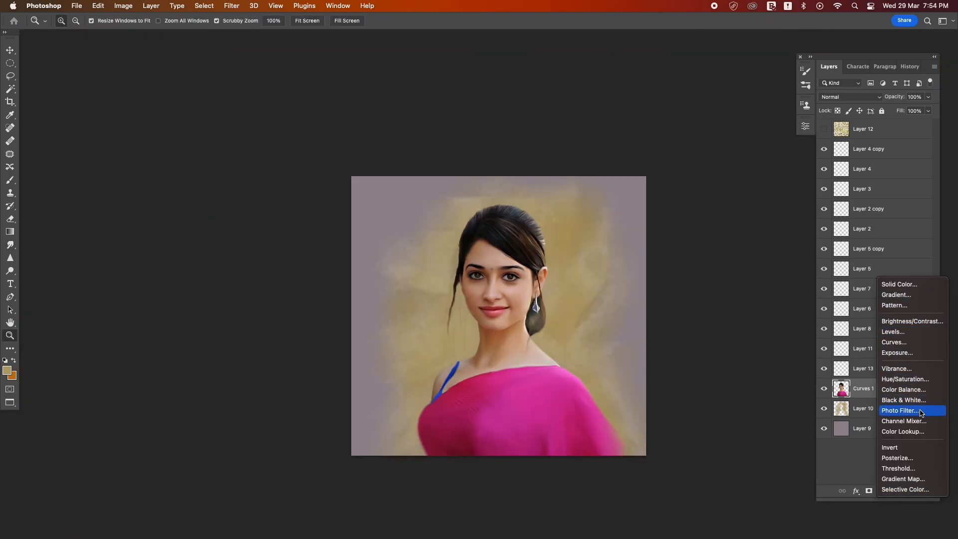
click(923, 422)
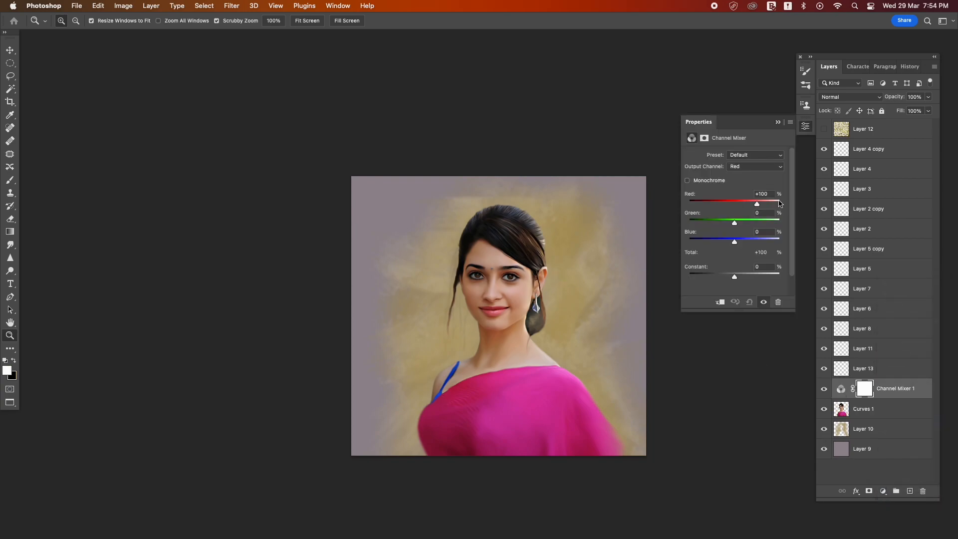
click(720, 302)
drag(757, 203, 797, 225)
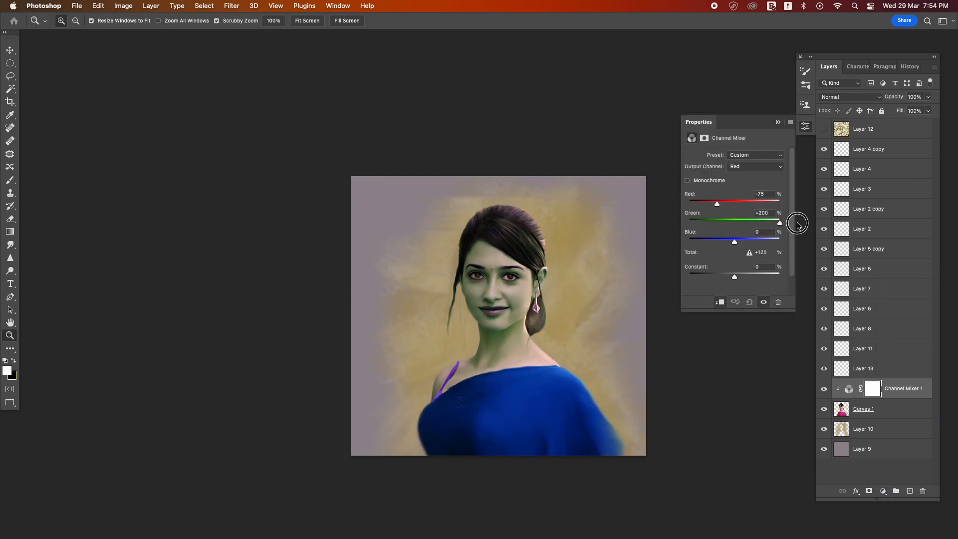
drag(734, 243, 772, 243)
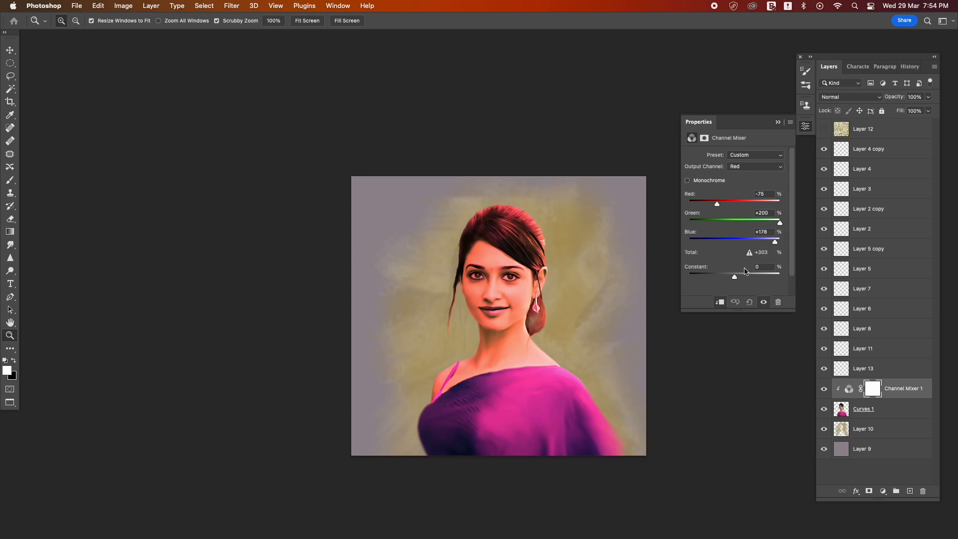
drag(734, 277, 741, 279)
drag(717, 204, 721, 205)
click(720, 301)
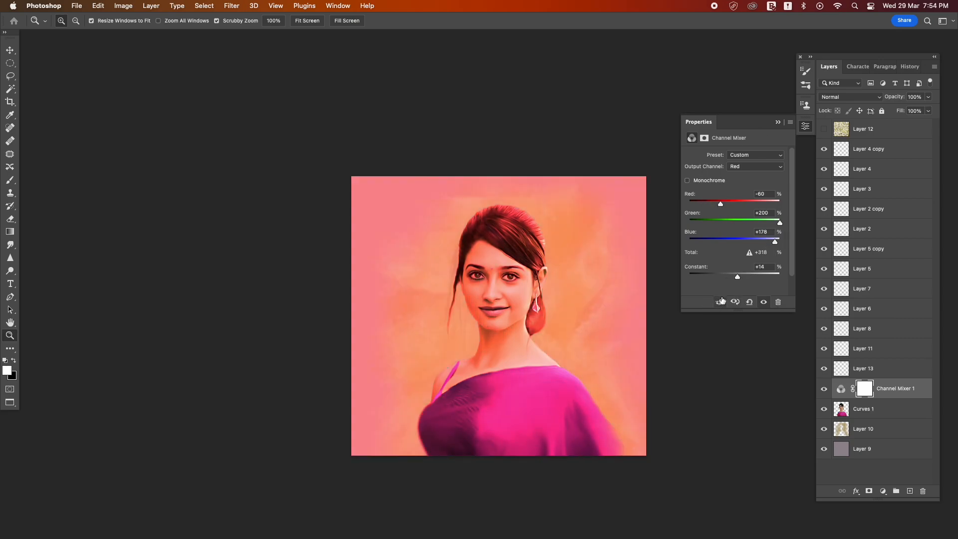
click(720, 302)
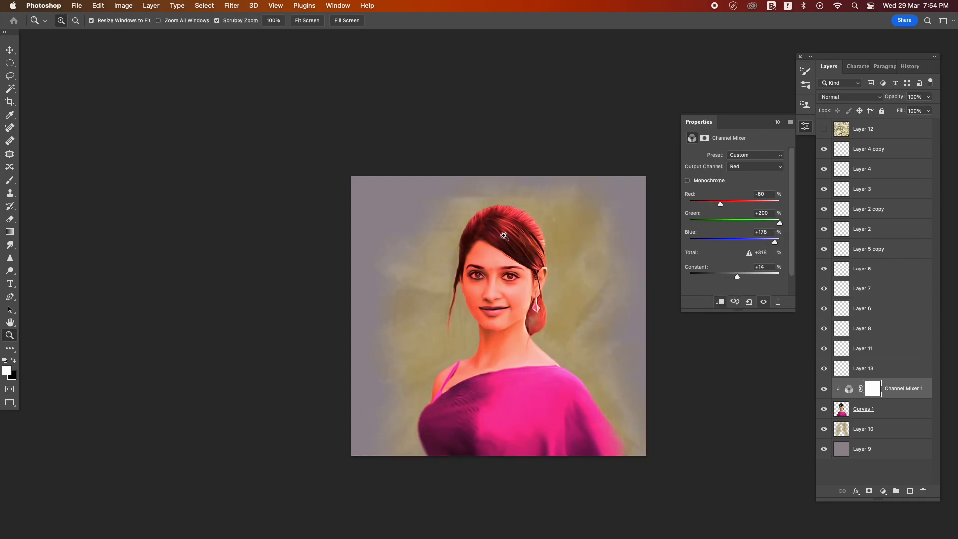
Step: Invert the Channel Mixer 1 layer mask to black to hide the colour shift
click(779, 126)
key(i)
key(super+i)
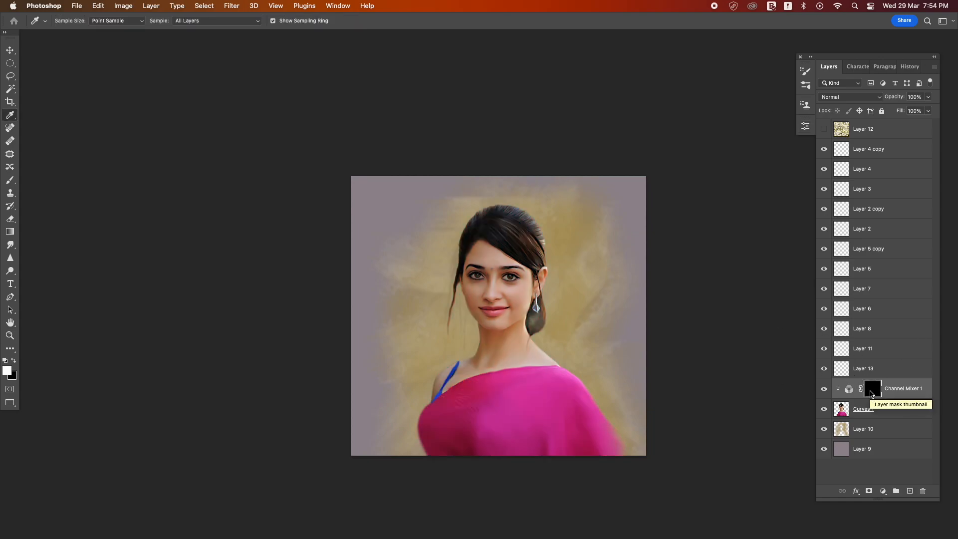
Step: Paint white on the Channel Mixer 1 mask over the hair with the Brush at 12% opacity and 27% flow
key(b)
scroll(544, 244, up, 5)
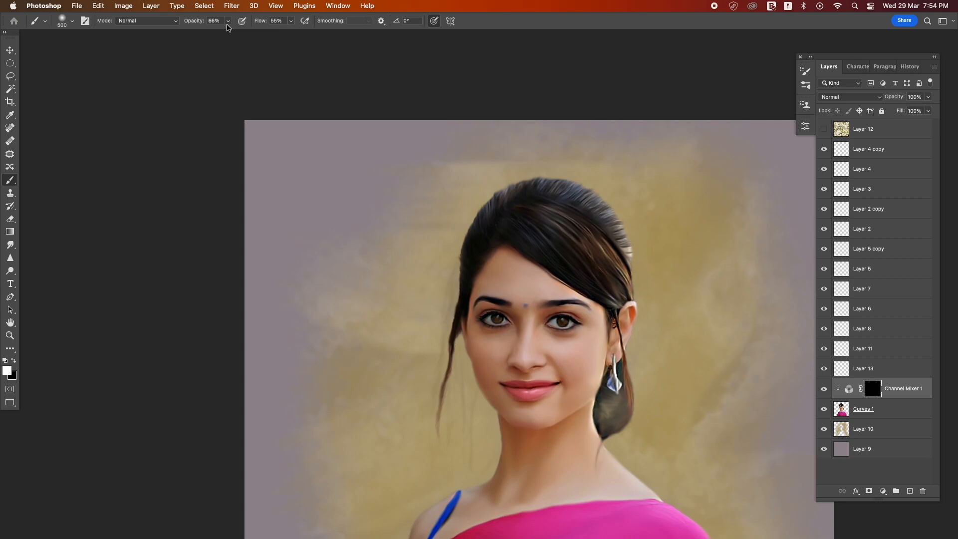
click(228, 23)
click(202, 33)
click(291, 22)
click(277, 33)
mouse_move(548, 183)
mouse_down()
mouse_move(496, 208)
mouse_move(592, 261)
mouse_move(449, 270)
mouse_up()
scroll(620, 406, down, 5)
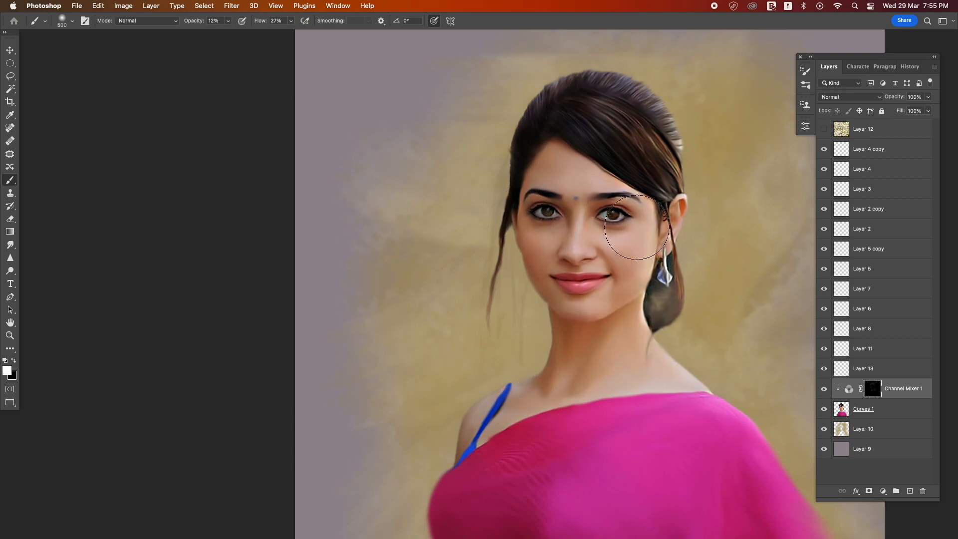
Step: Examine the hair tint close up and across the whole portrait, comparing it with Channel Mixer 1 switched off
key(z)
click(584, 199)
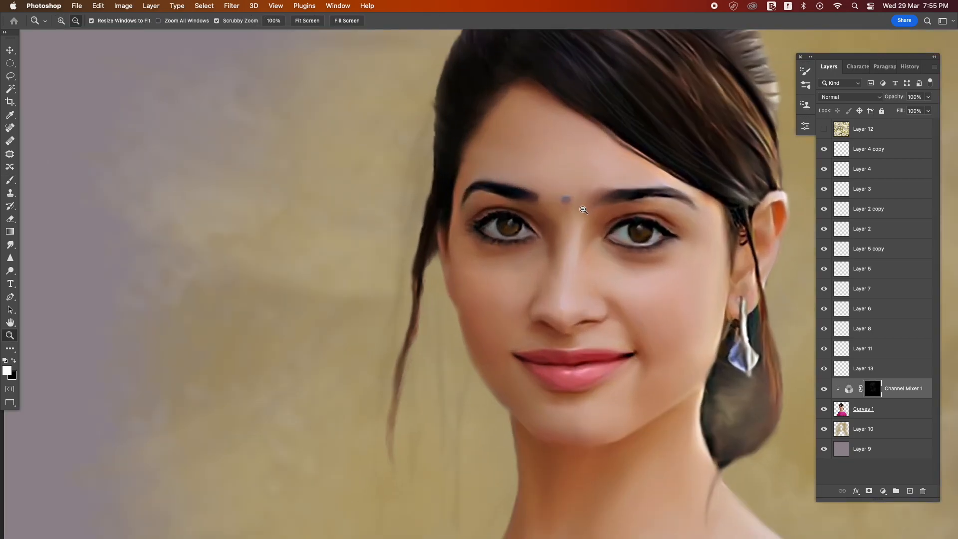
alt+click(583, 210)
alt+click(583, 210)
alt+click(583, 210)
alt+click(584, 211)
click(606, 249)
drag(613, 248, 496, 254)
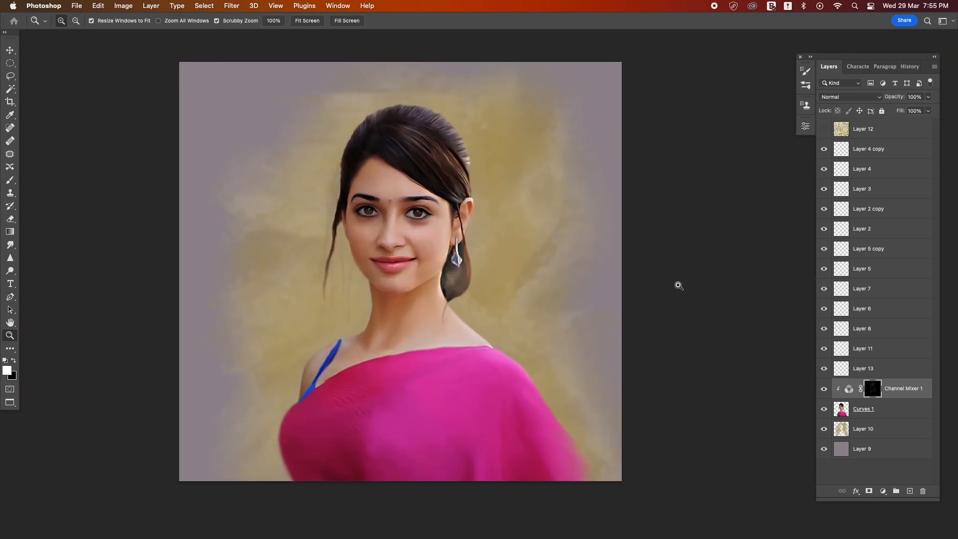
click(823, 389)
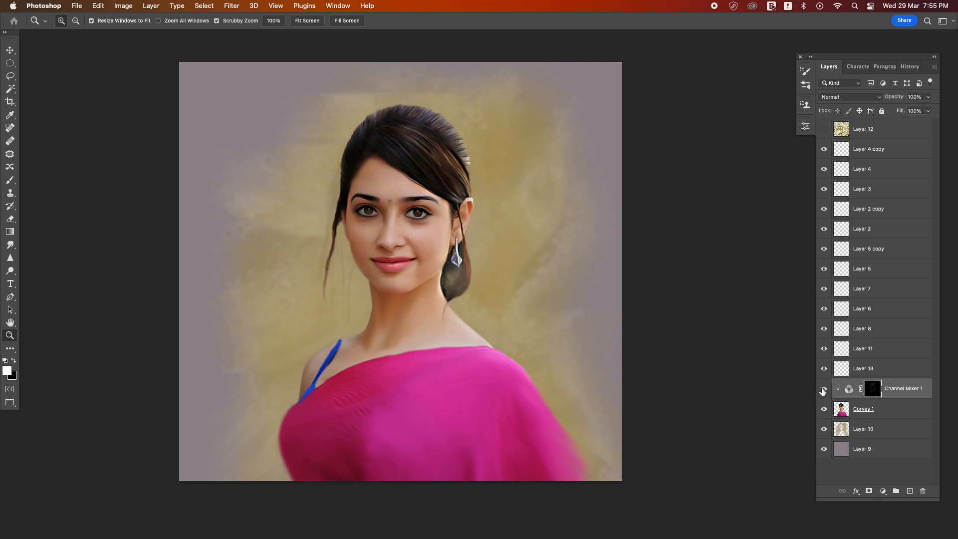